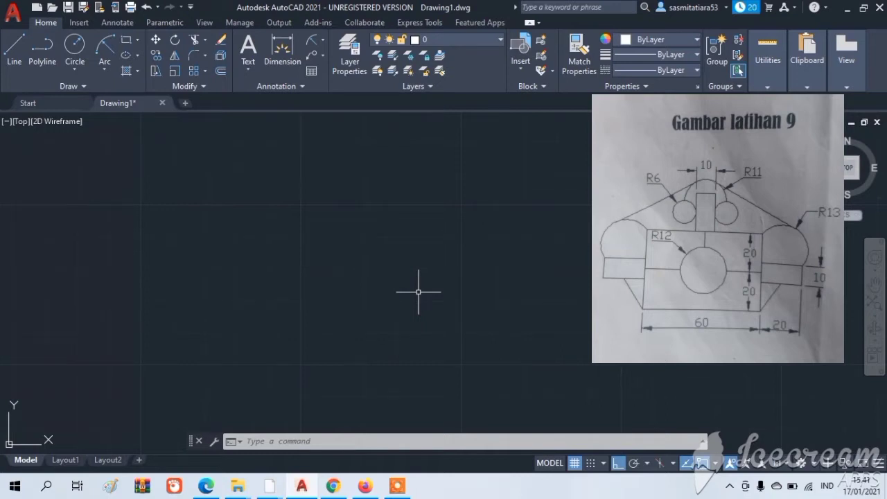
left_click(284, 443)
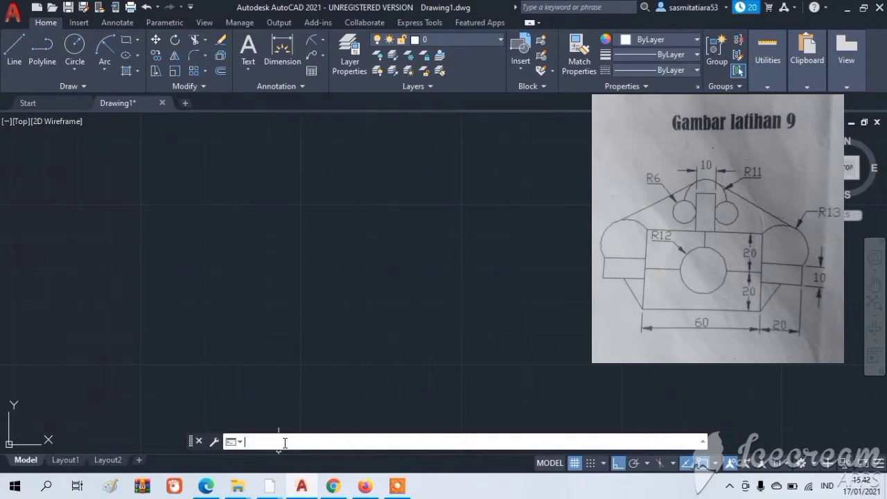
type("o")
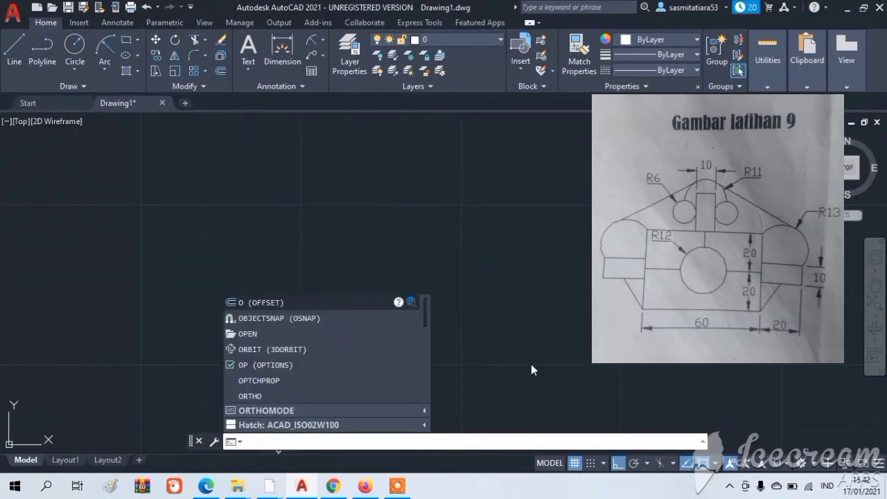
key("Escape")
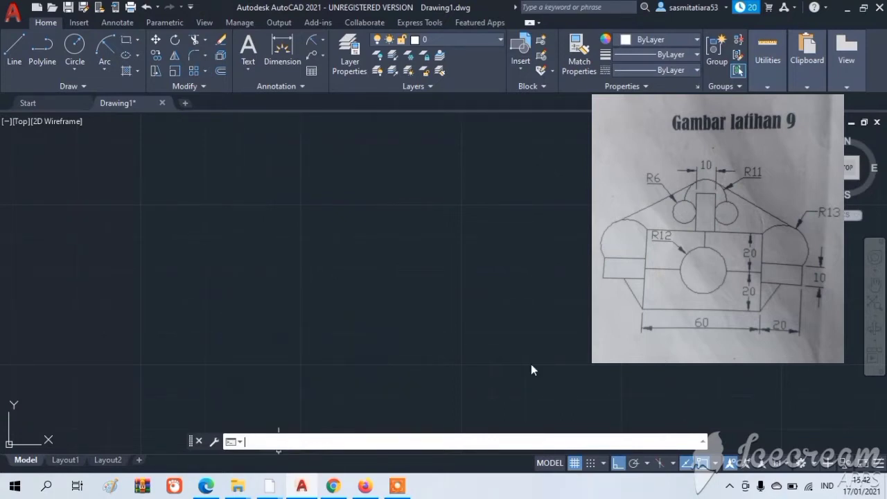
- Configure the drawing units with decimal length precision 0.0000, millimeters as insertion scale and International lighting units
type("unit")
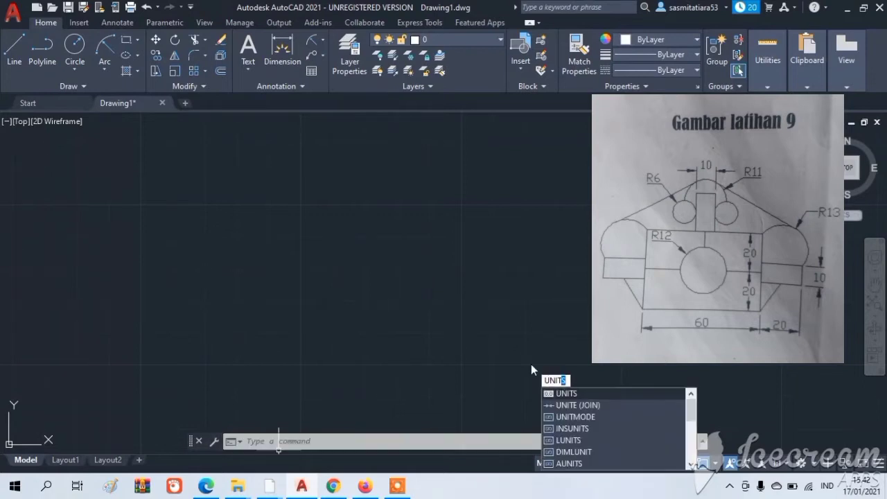
type("s")
key("Return")
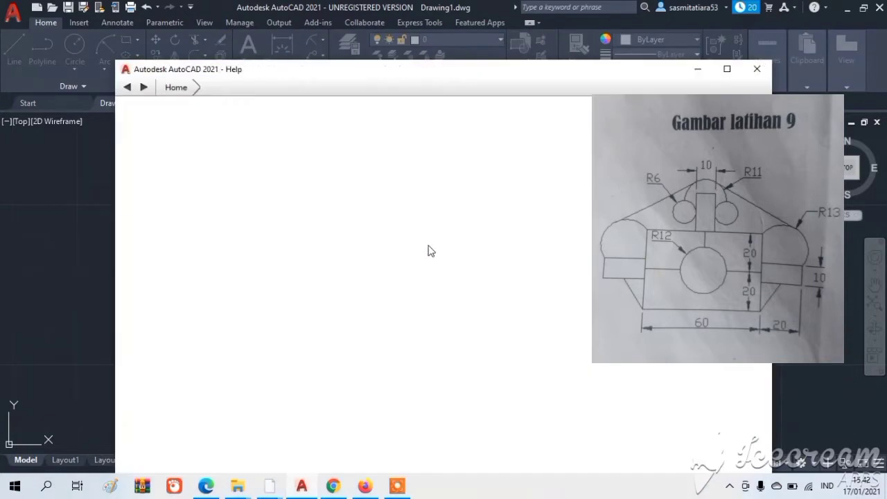
left_click(757, 74)
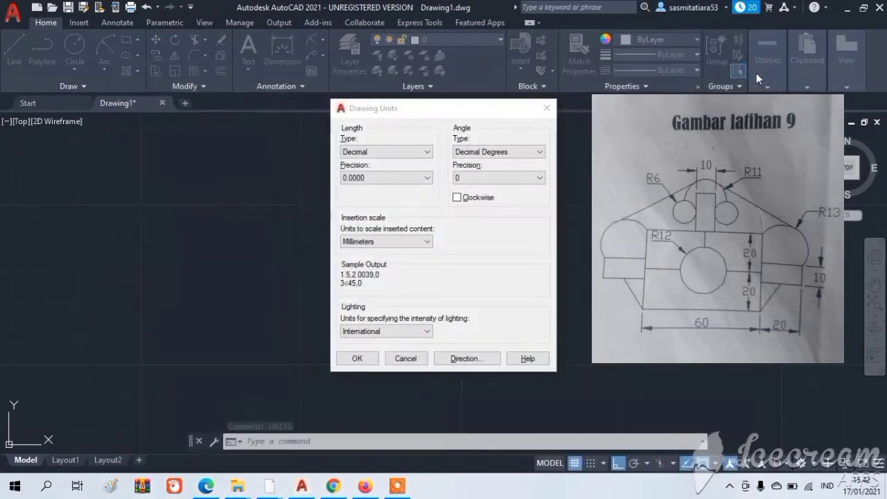
left_click(426, 243)
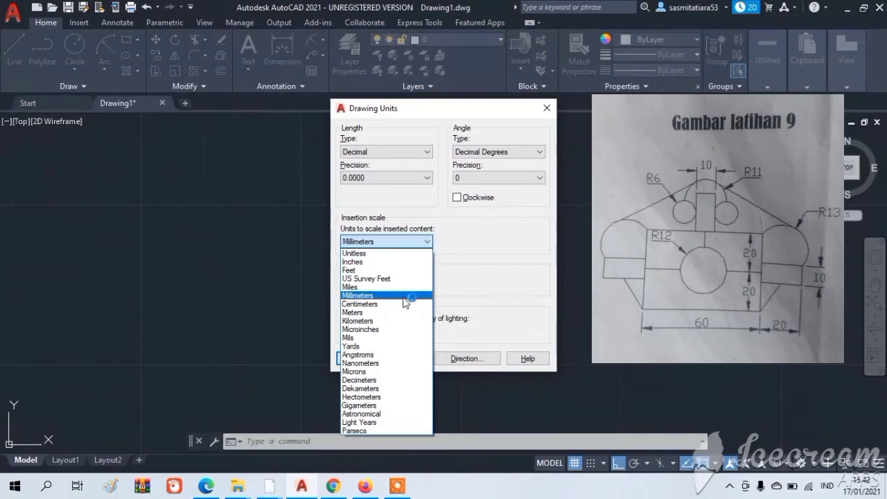
left_click(406, 297)
left_click(427, 179)
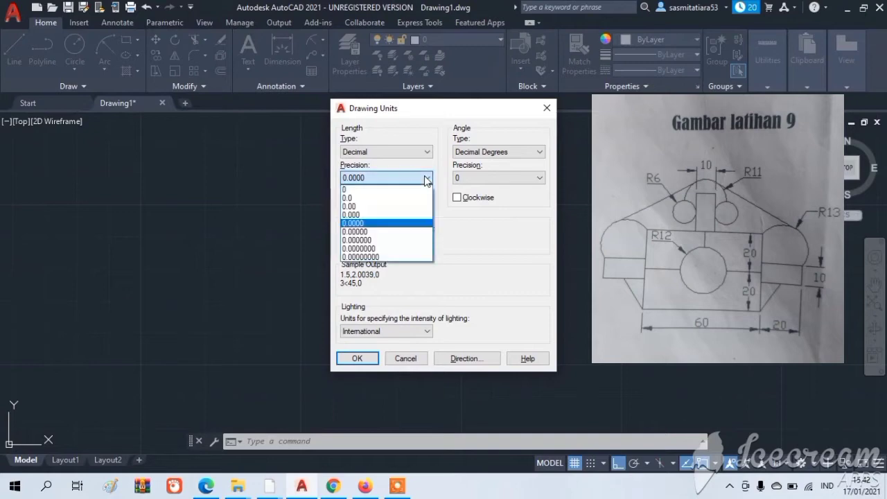
left_click(404, 223)
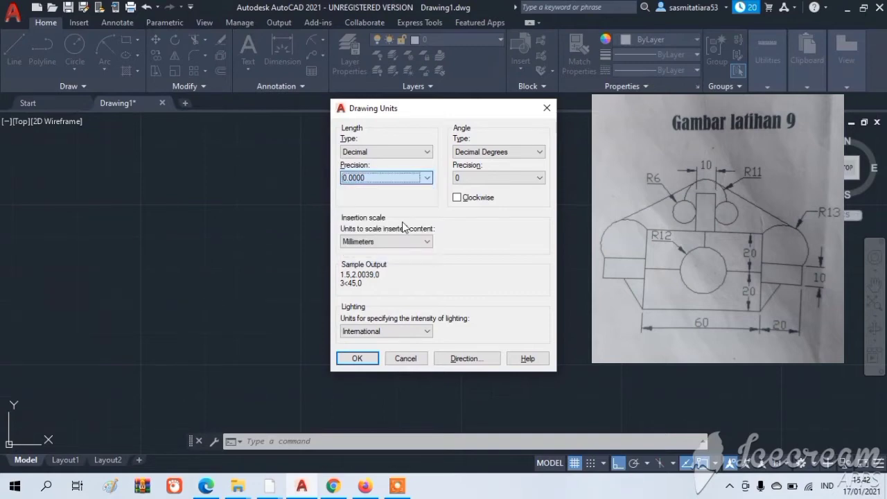
left_click(427, 331)
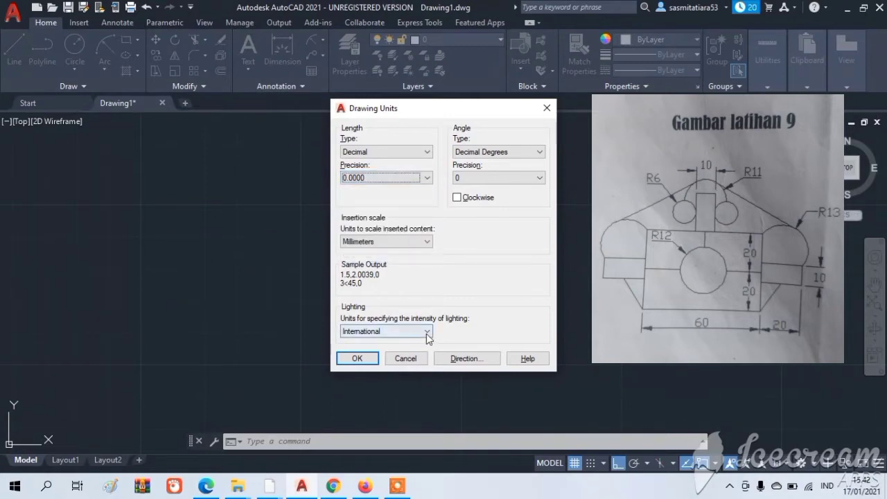
left_click(385, 340)
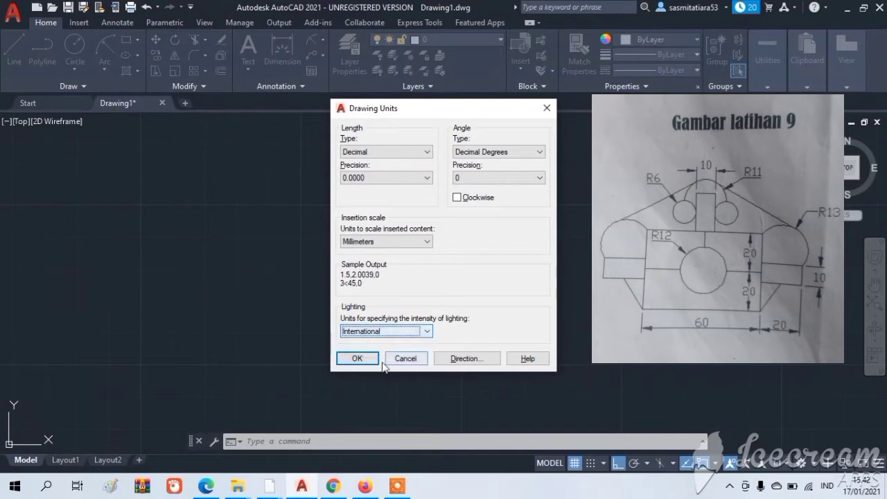
left_click(357, 359)
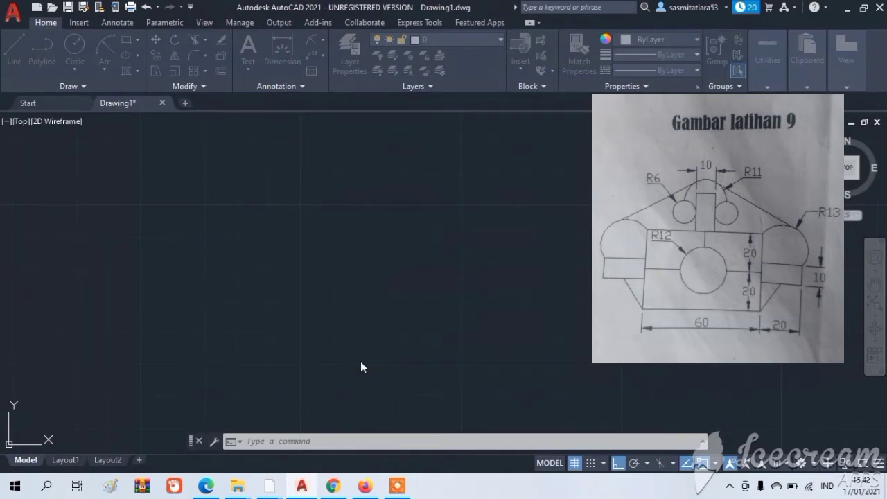
- Set the model space limits from lower left corner 0,0 to upper right corner 210,297
left_click(314, 441)
type("lim")
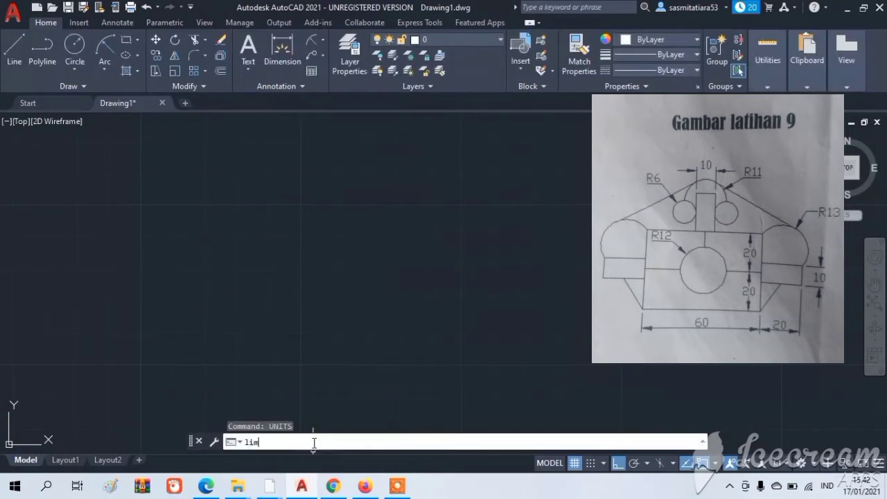
type("its")
key("Return")
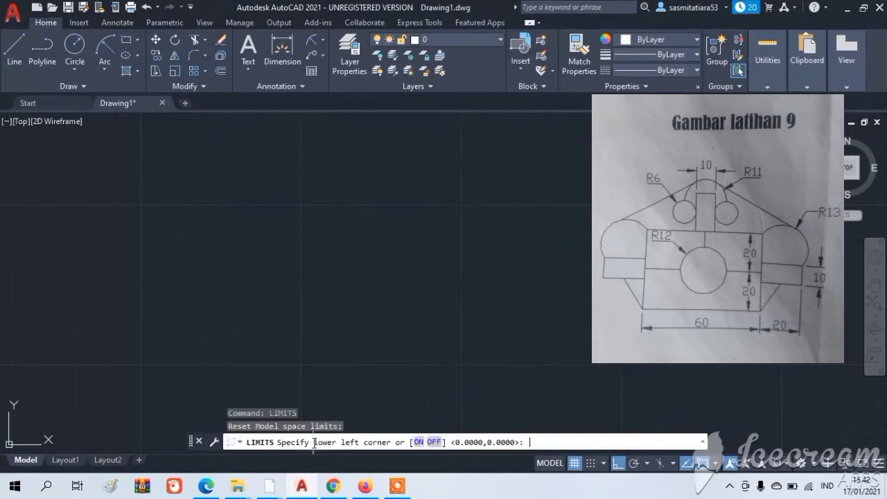
type("0,0")
key("Return")
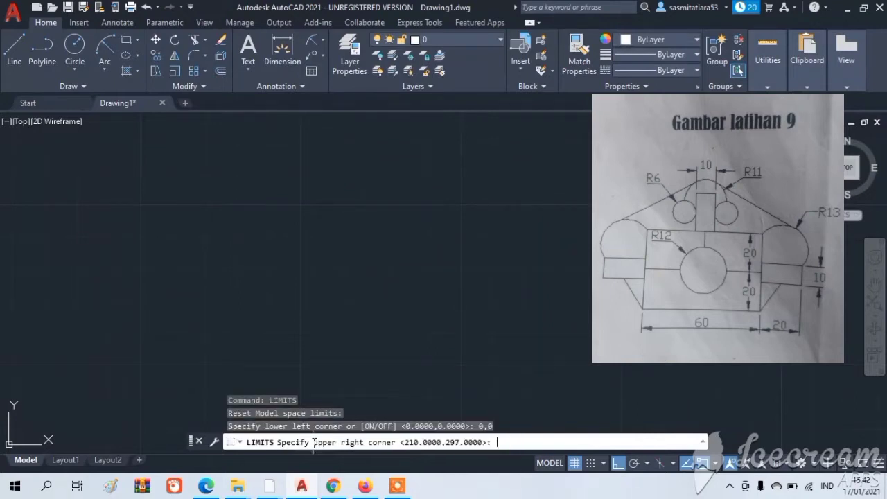
type("210,297")
key("Return")
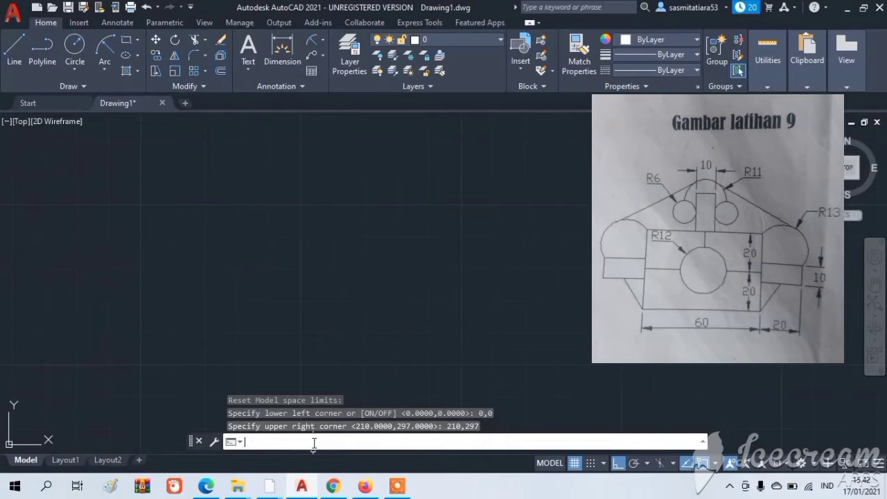
- Set both the grid spacing and the snap spacing to 10
type("grid")
key("Return")
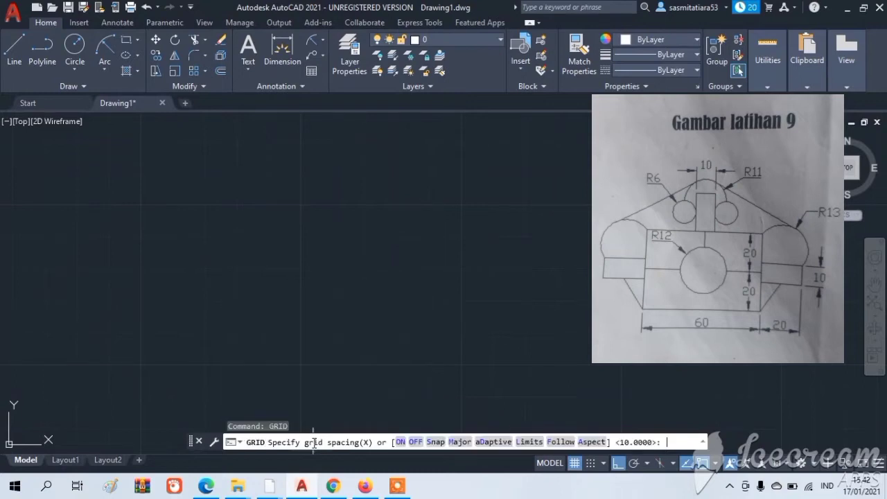
type("10")
key("Return")
type("snap")
key("Return")
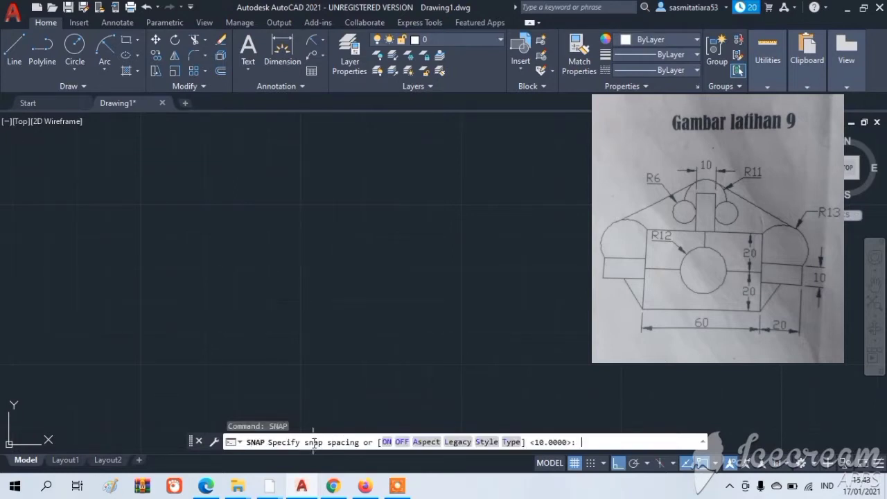
type("10")
key("Return")
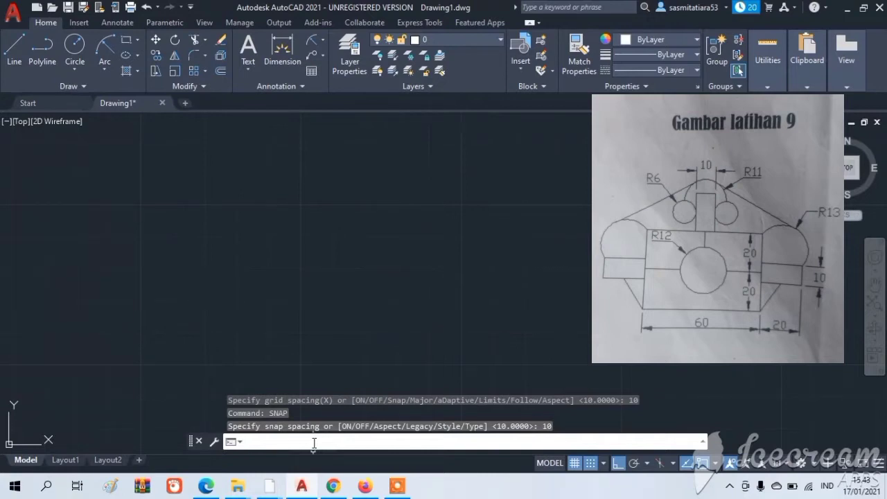
- Review the active object snap modes in the drafting settings and accept them as they are
type("OSNAp")
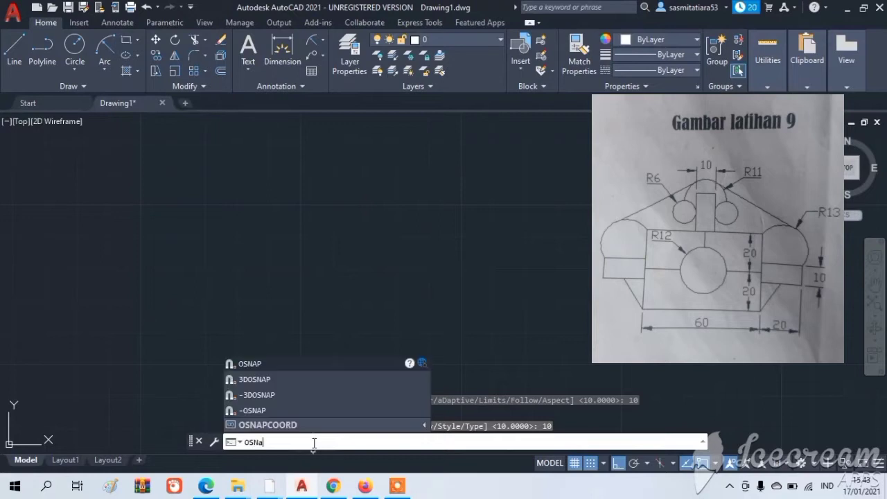
key("BackSpace")
type("P")
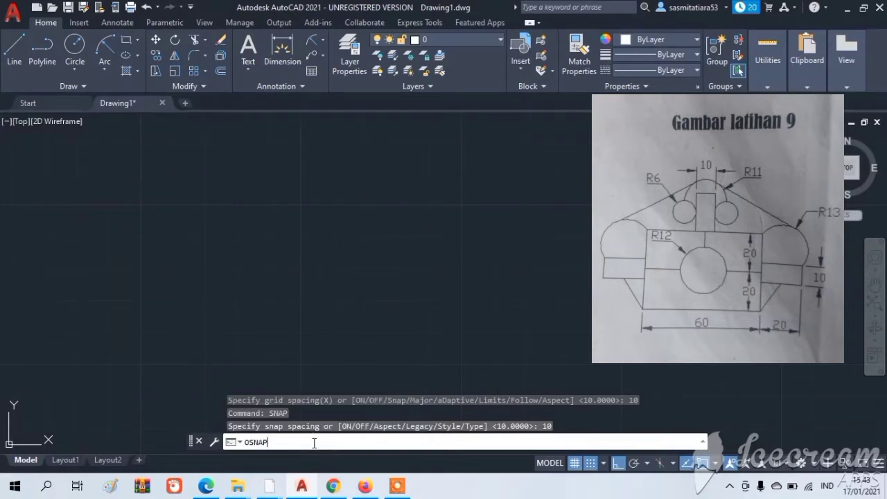
key("Return")
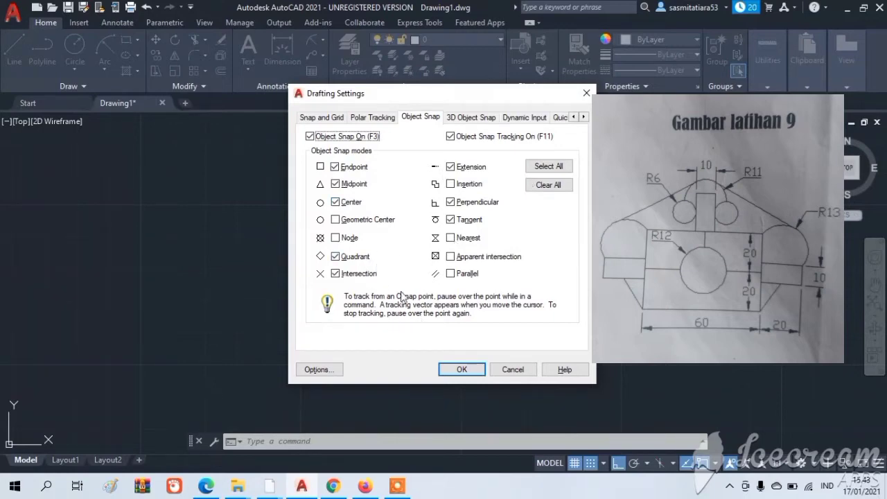
left_click(456, 372)
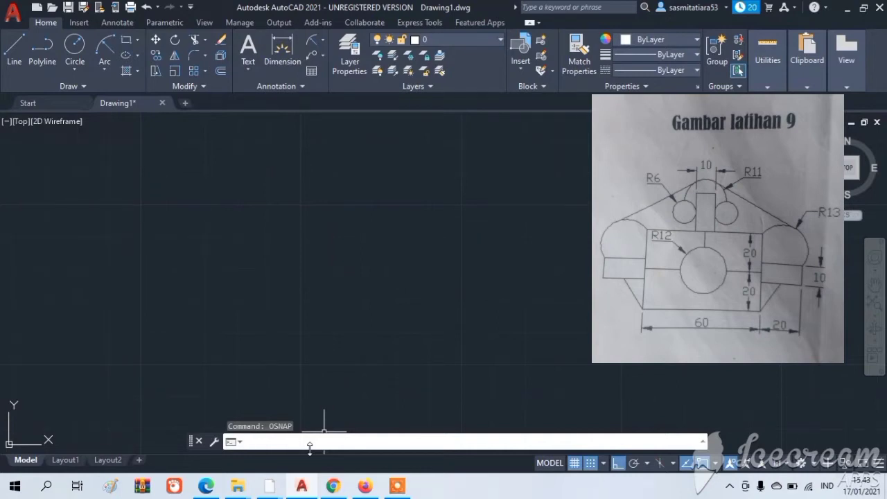
type("rectangle")
key("Return")
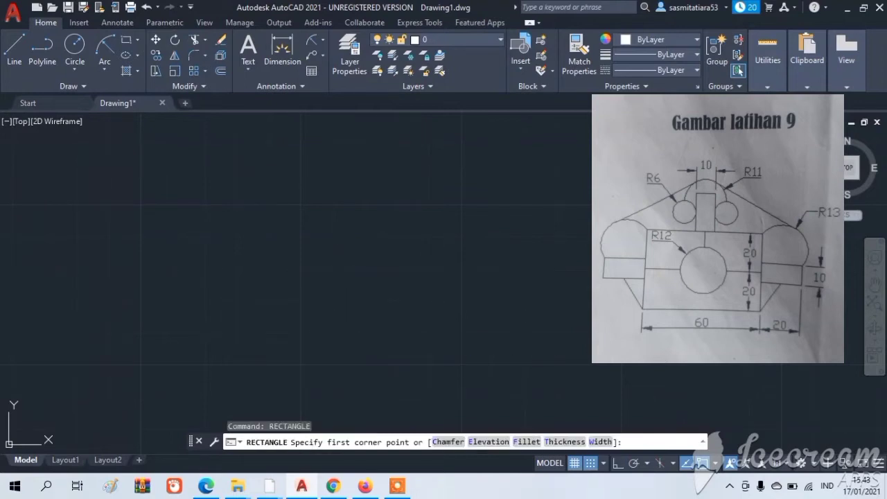
left_click(334, 333)
type("60")
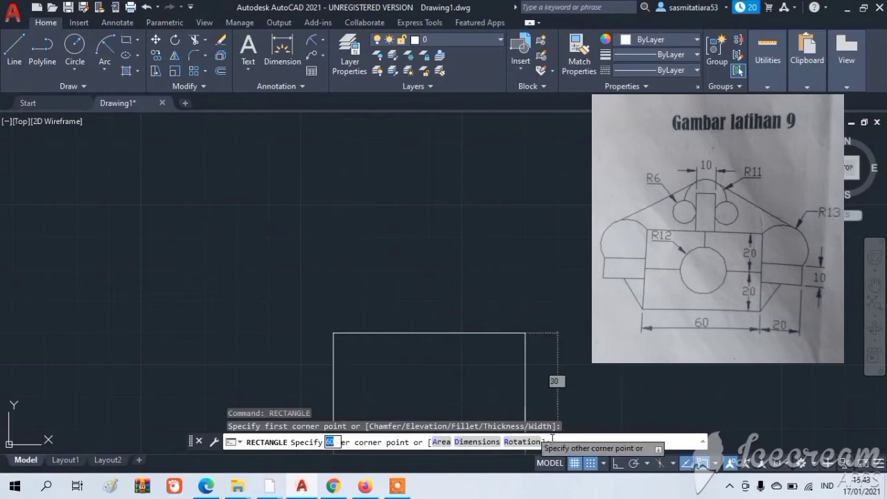
left_click(561, 440)
type("@")
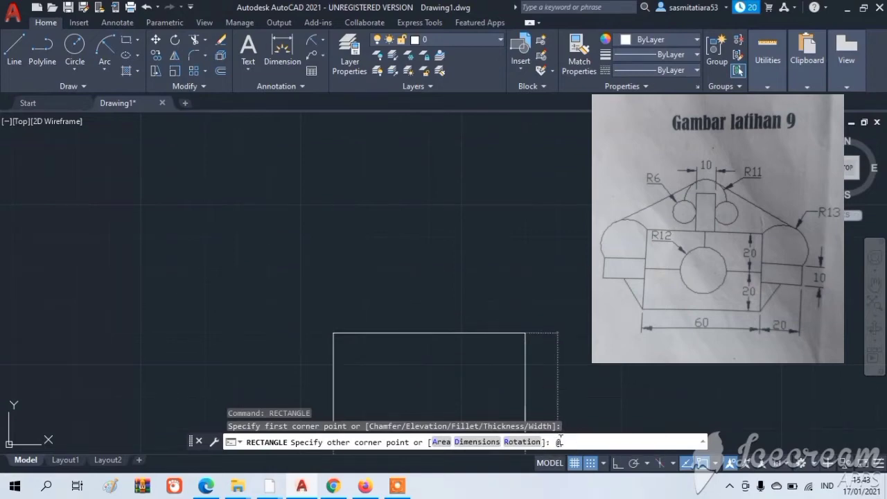
type("60,")
type("40")
key("Return")
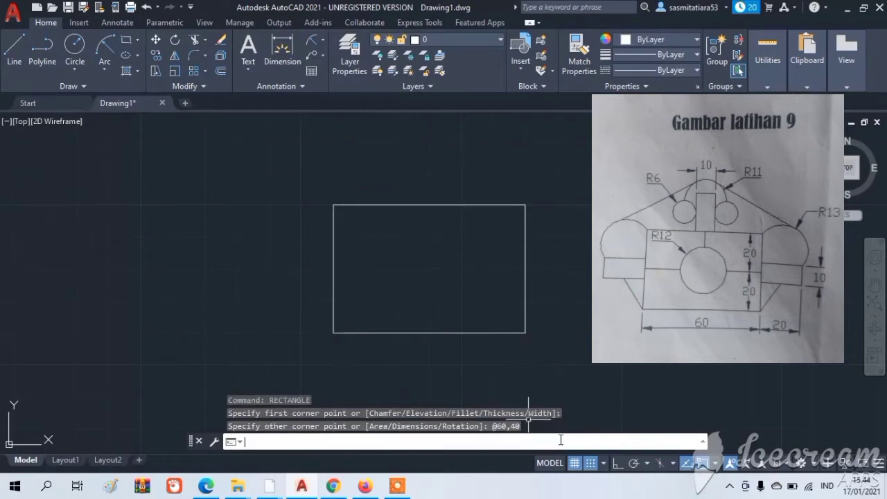
key("F8")
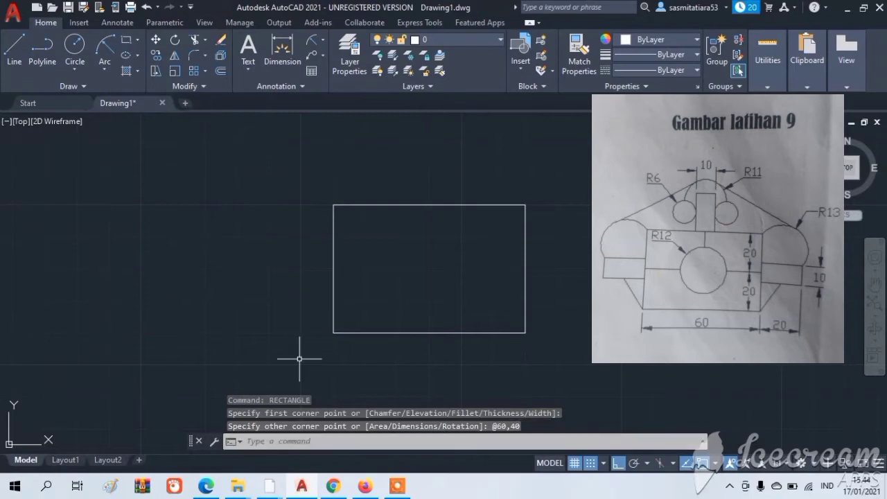
- Try a horizontal line joining the midpoints of the rectangle's left and right sides, and erase it
left_click(18, 58)
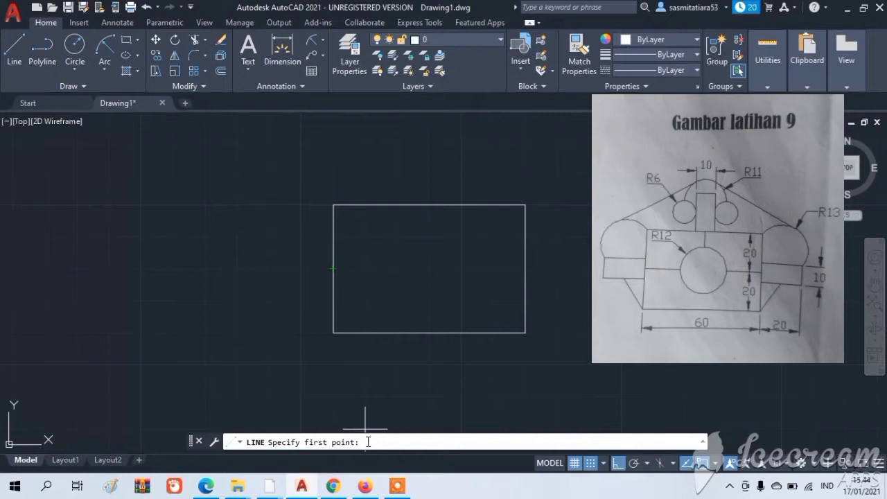
type("mid")
key("Return")
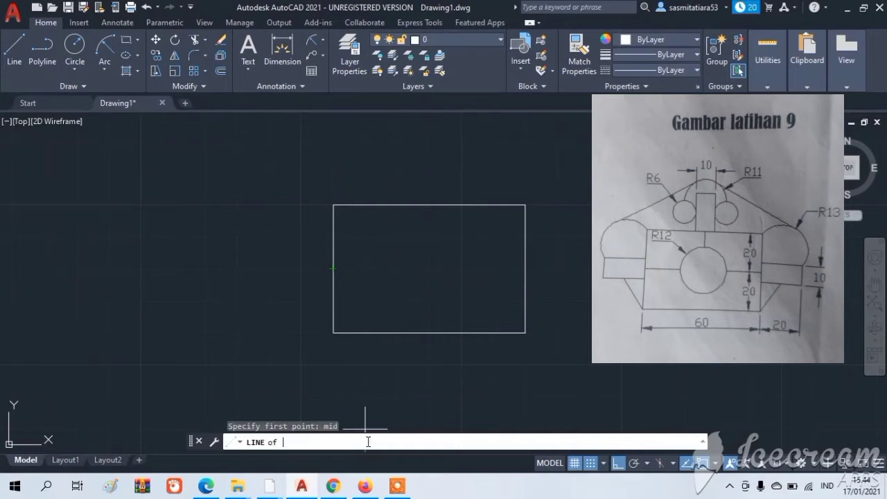
left_click(333, 268)
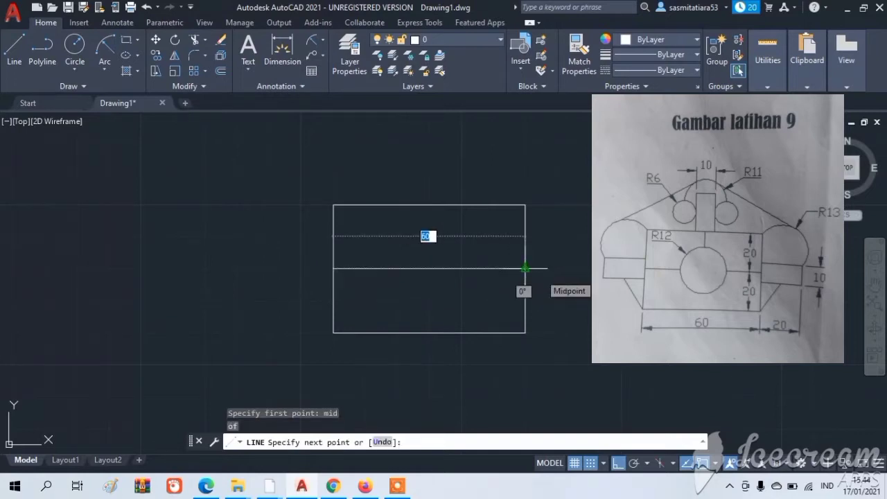
left_click(525, 269)
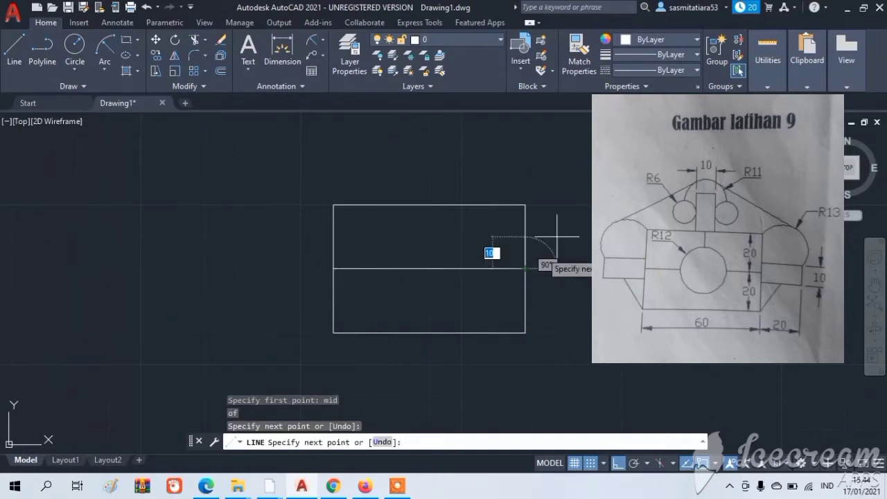
key("Escape")
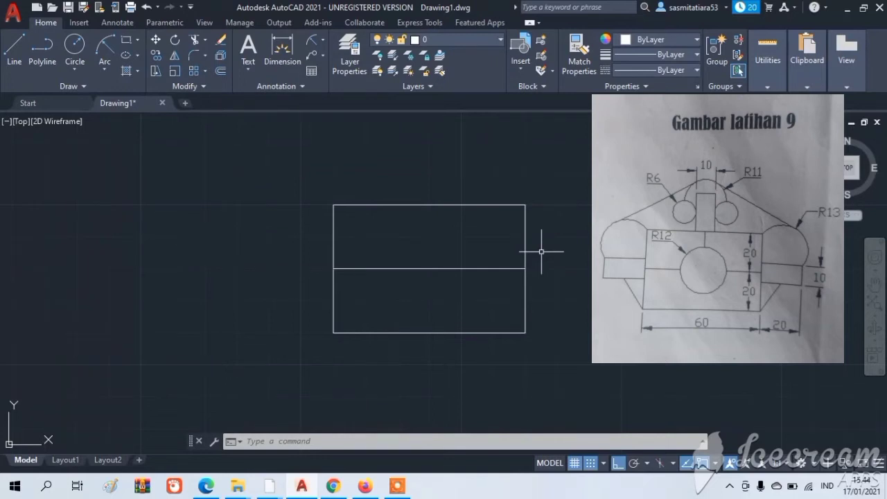
left_click(422, 268)
key("Delete")
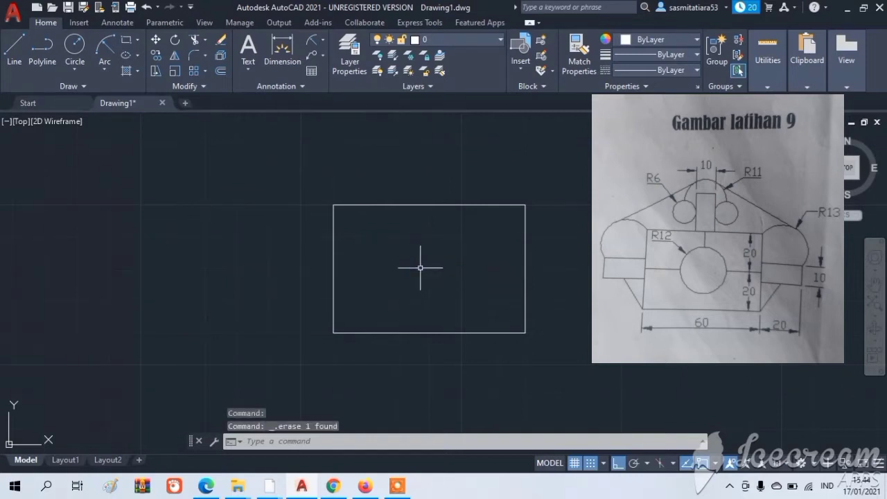
- Turn off grid snap and draw a circle of radius 12 centred on the rectangle's geometric center
left_click(83, 69)
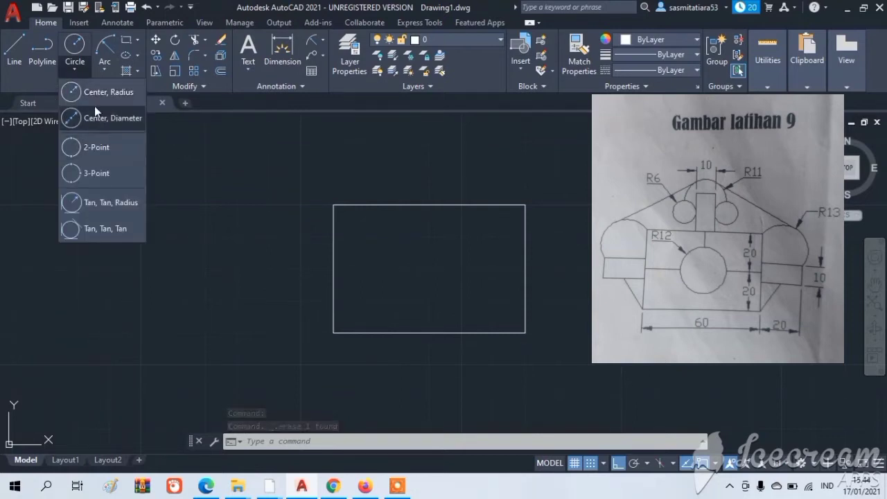
left_click(96, 100)
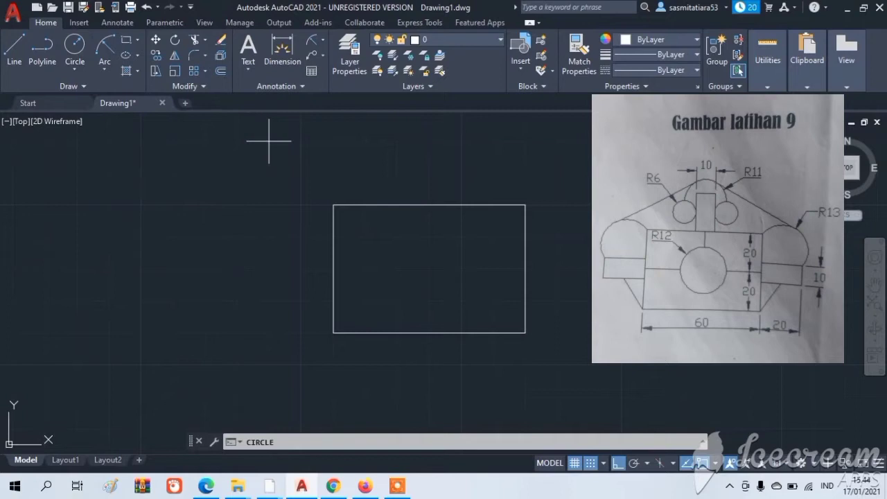
left_click(592, 463)
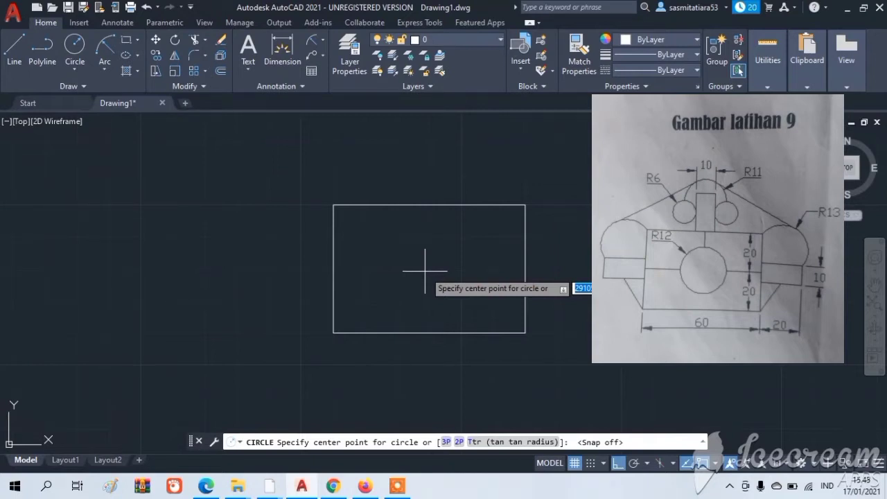
left_click(82, 64)
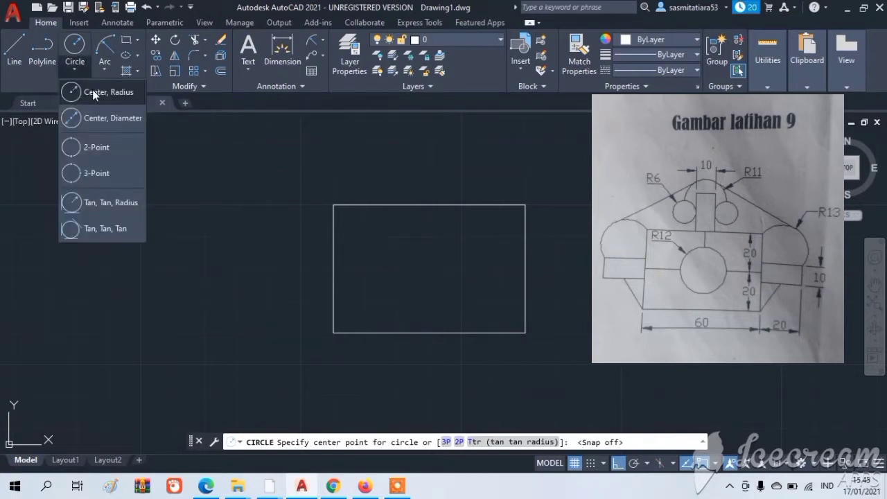
left_click(94, 93)
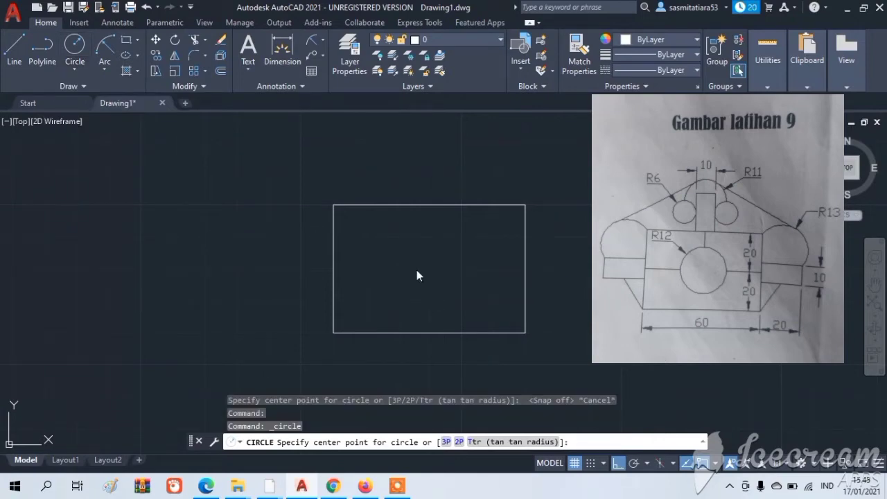
right_click(417, 276, "shift")
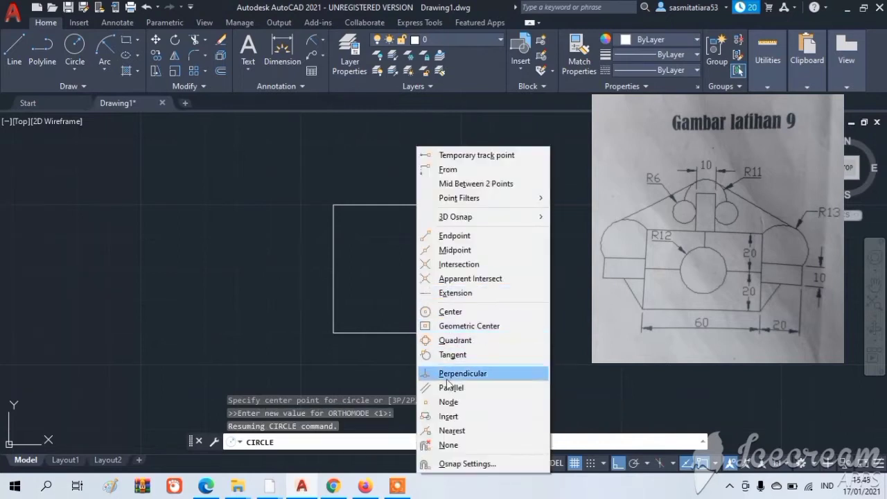
left_click(455, 331)
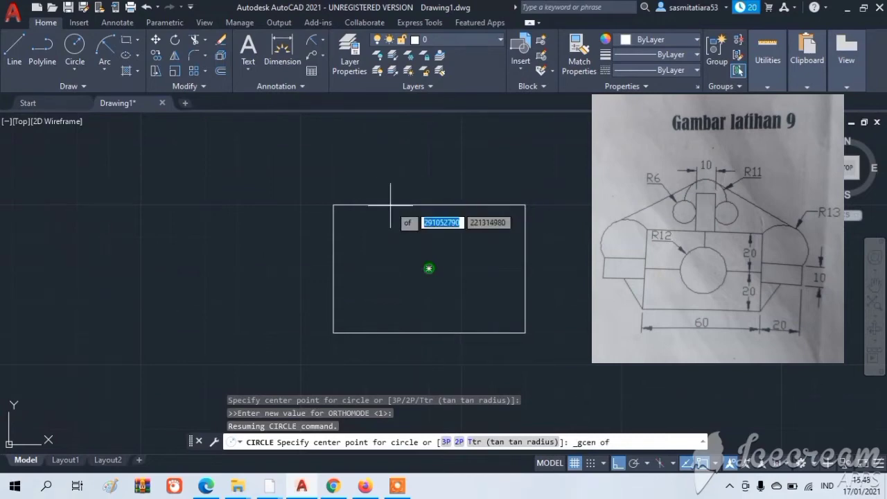
left_click(429, 268)
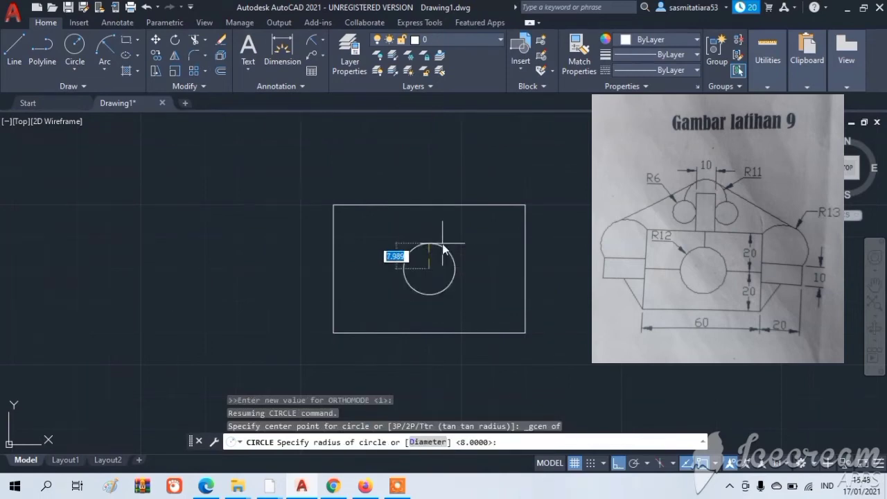
type("12")
key("Return")
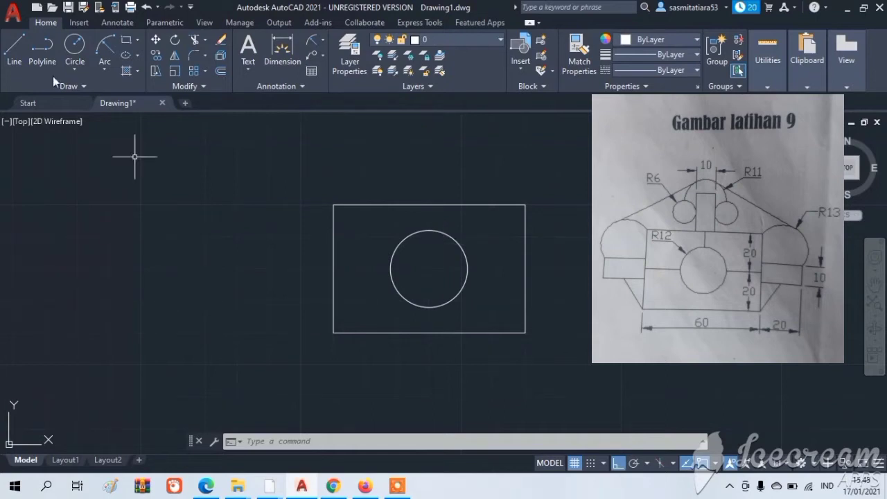
- Draw a horizontal line from the circle's right quadrant to the midpoint of the rectangle's right side
left_click(14, 48)
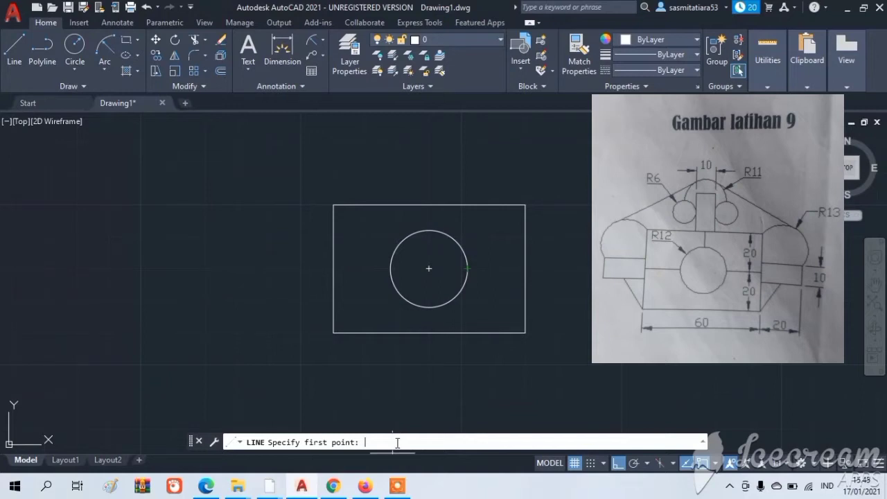
type("qua")
key("Return")
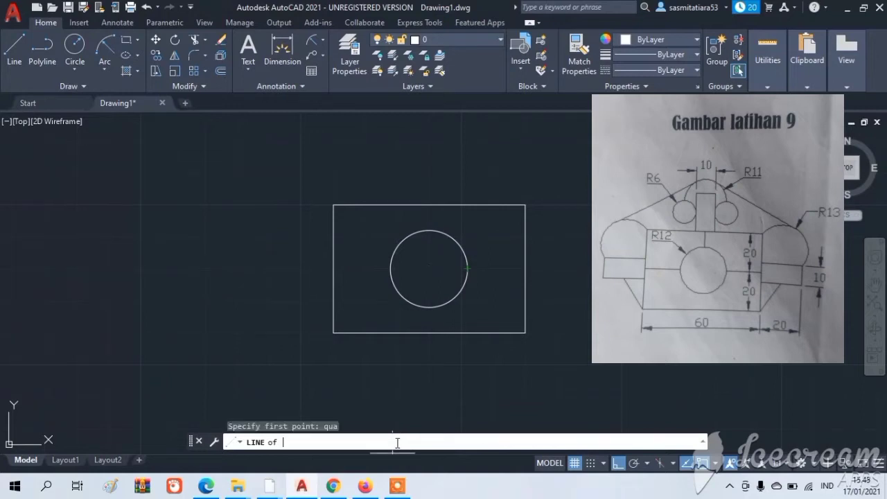
left_click(467, 268)
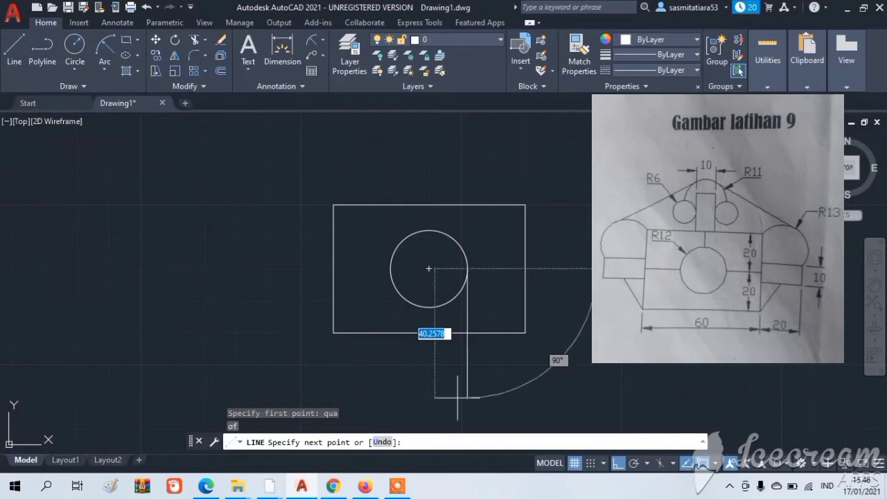
type("mid")
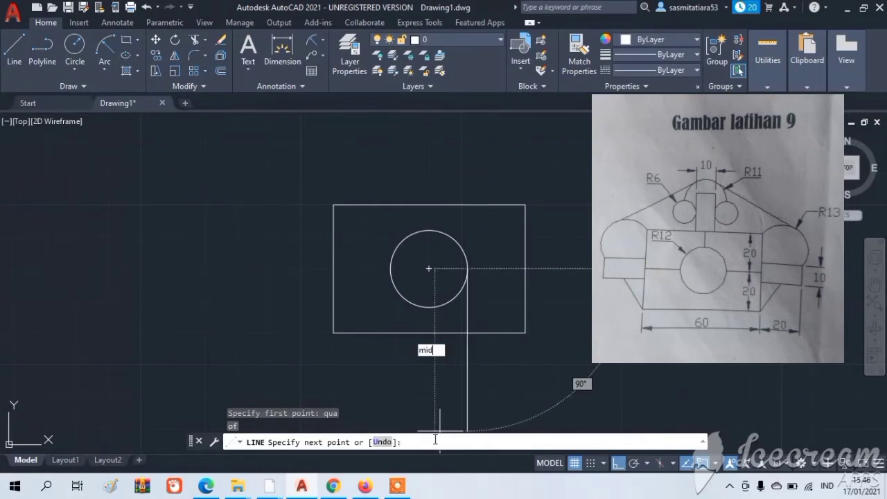
key("Return")
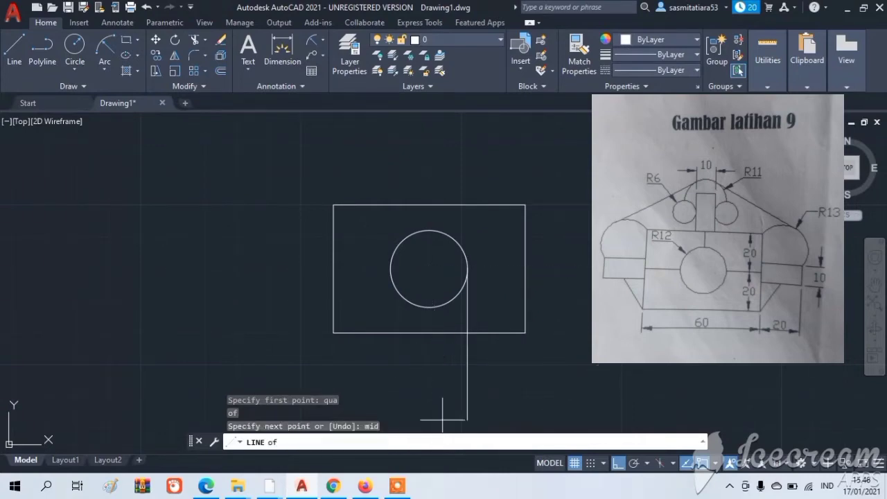
left_click(526, 268)
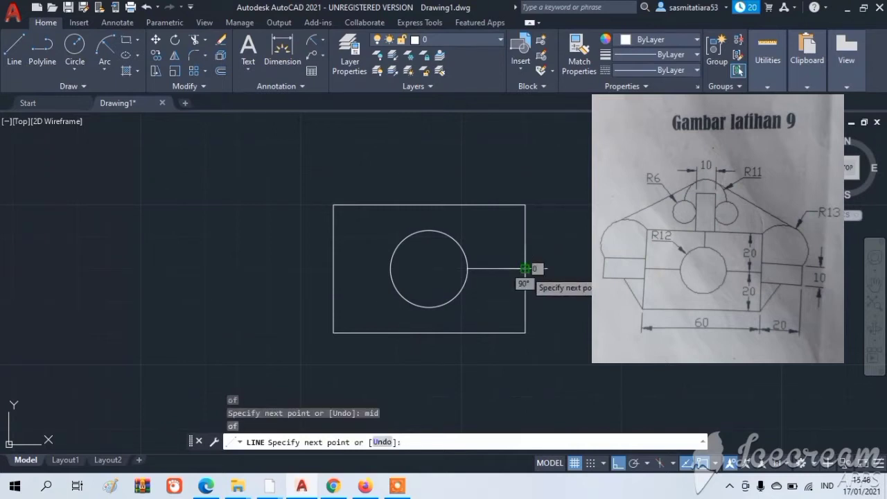
key("Escape")
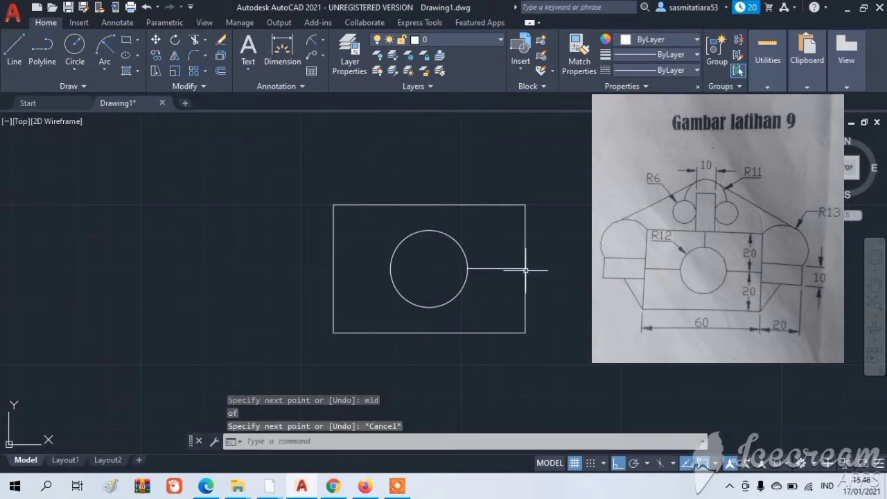
- Draw a horizontal line from the midpoint of the rectangle's left side to the circle's left quadrant
left_click(20, 55)
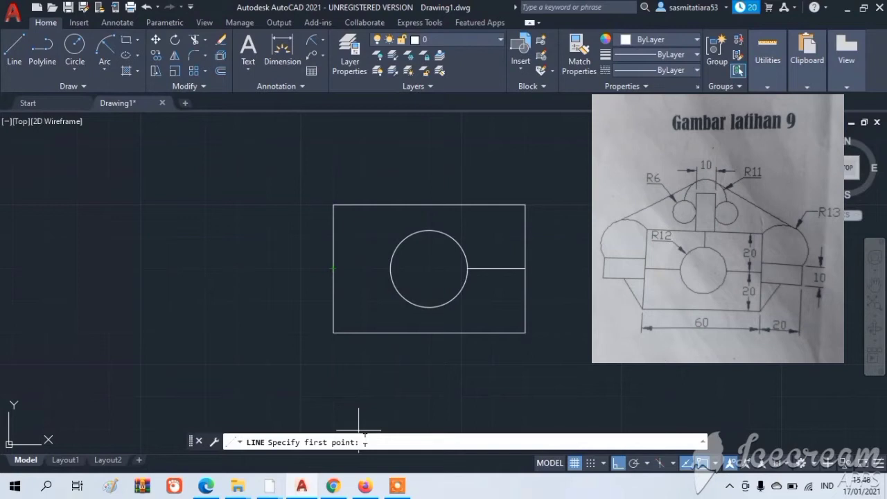
type("mid")
key("Return")
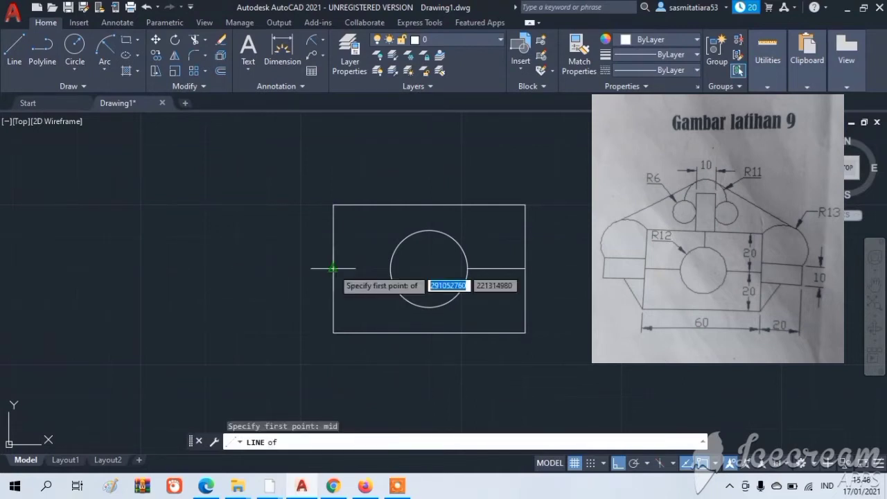
left_click(335, 268)
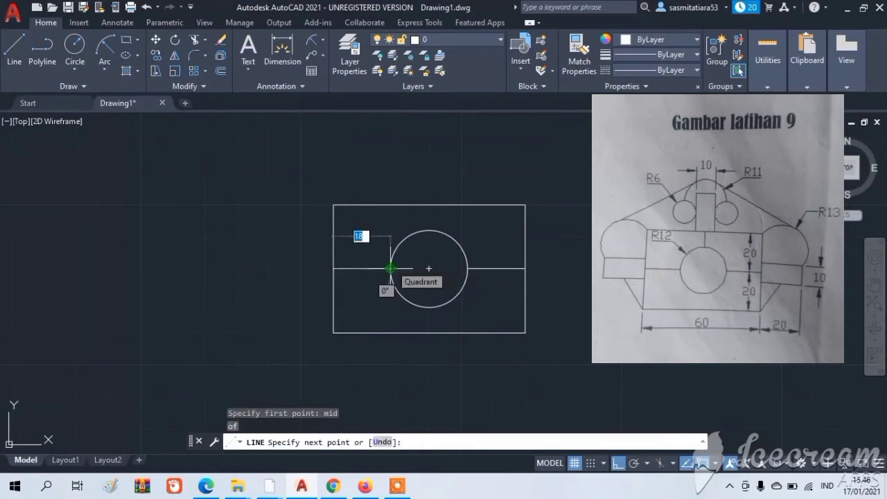
type("q")
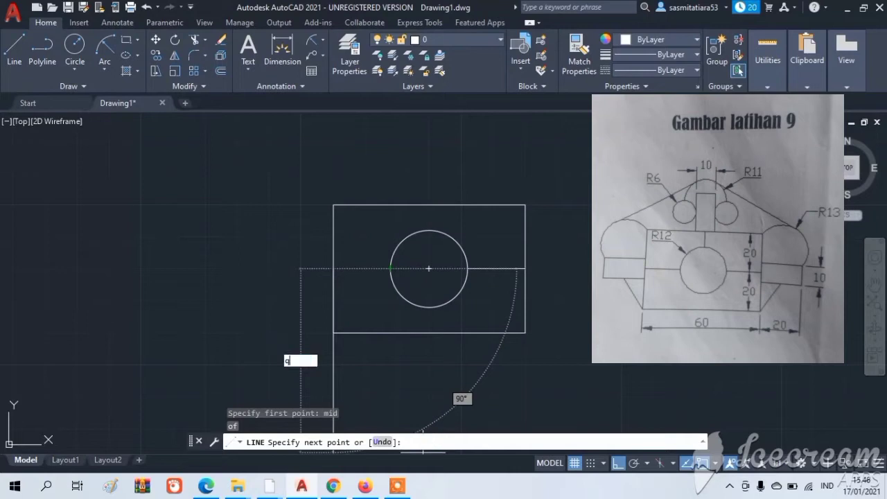
type("ua")
key("Return")
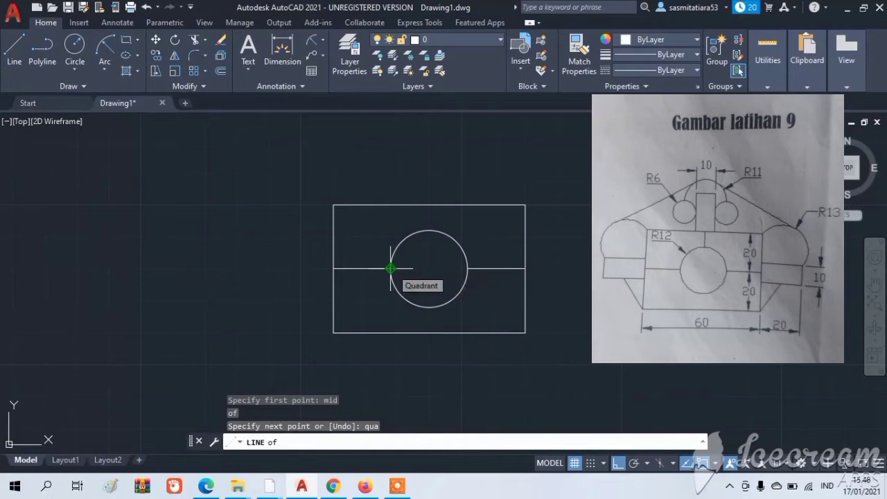
left_click(391, 269)
key("Escape")
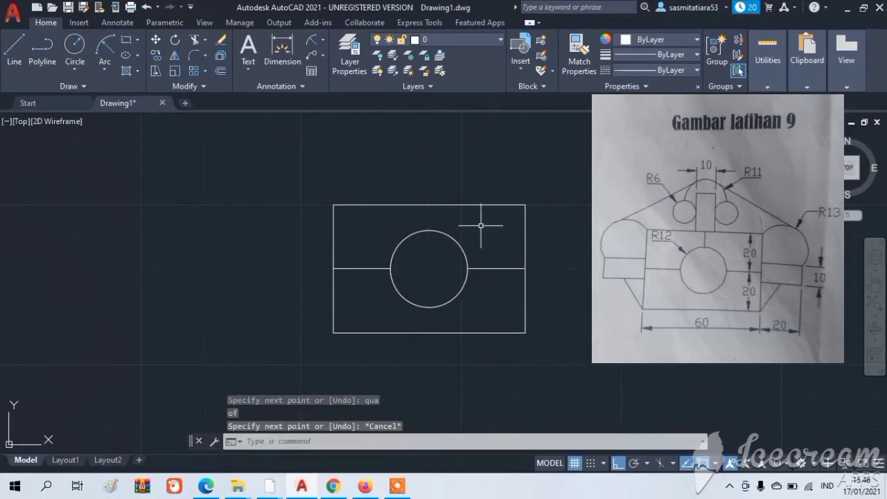
- Draw a vertical line from the circle's top quadrant to the midpoint of the rectangle's top side
key("Return")
left_click(427, 230)
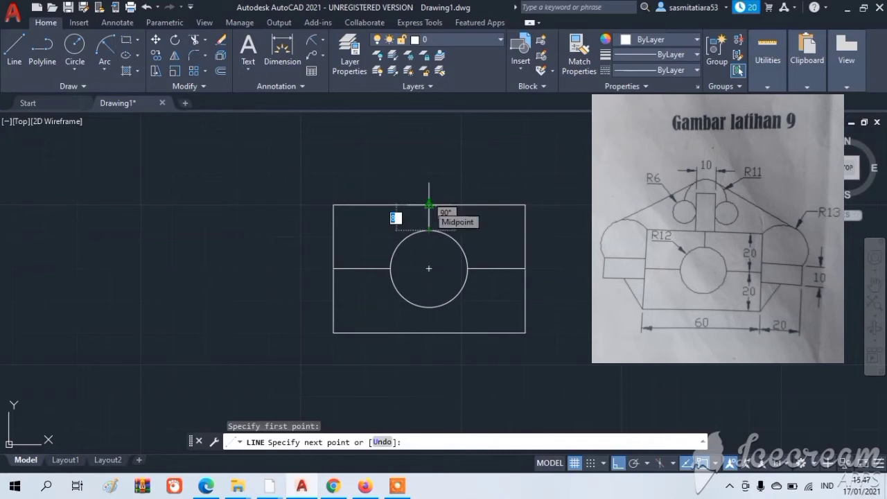
left_click(429, 205)
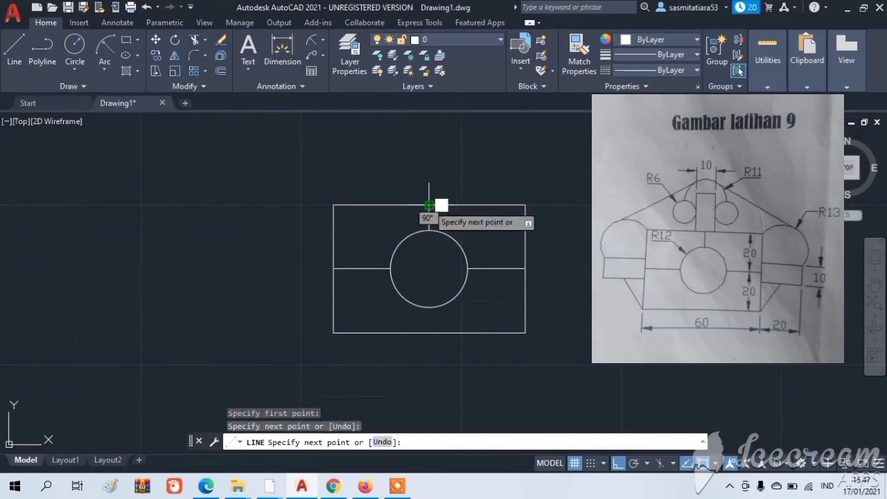
key("Escape")
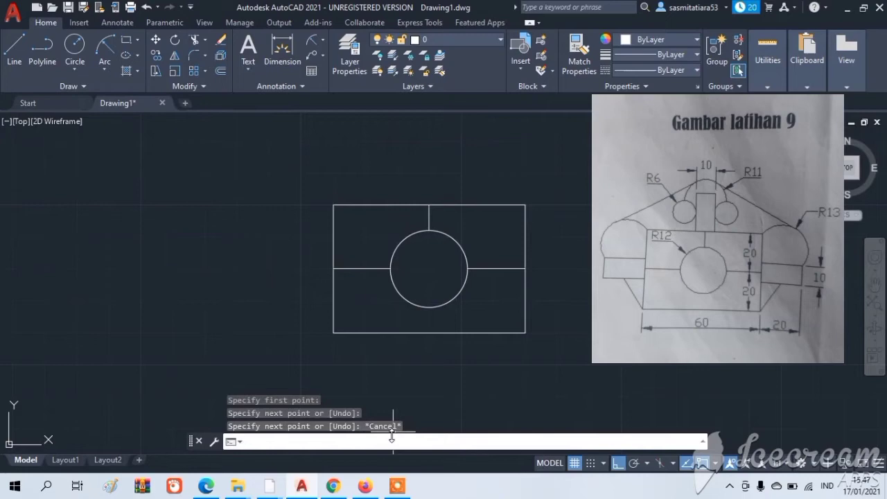
- Check which object snap modes are enabled in the drafting settings and accept them without changes
type("osnap")
key("Return")
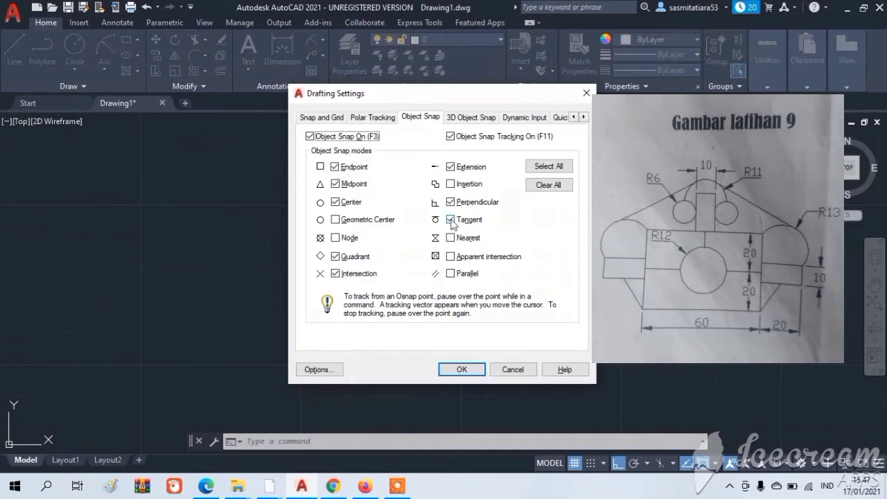
left_click(461, 370)
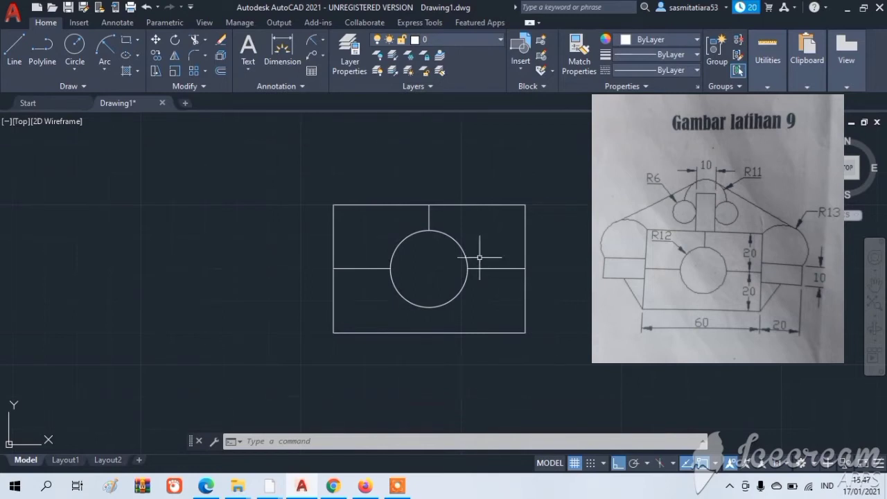
- Try a line 5 long starting from the upper endpoint of the vertical line on the rectangle's top side
left_click(17, 65)
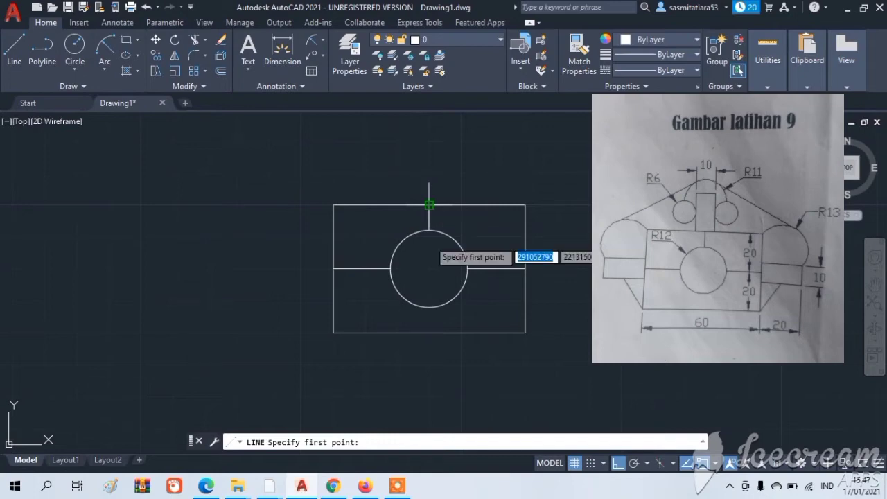
type("end")
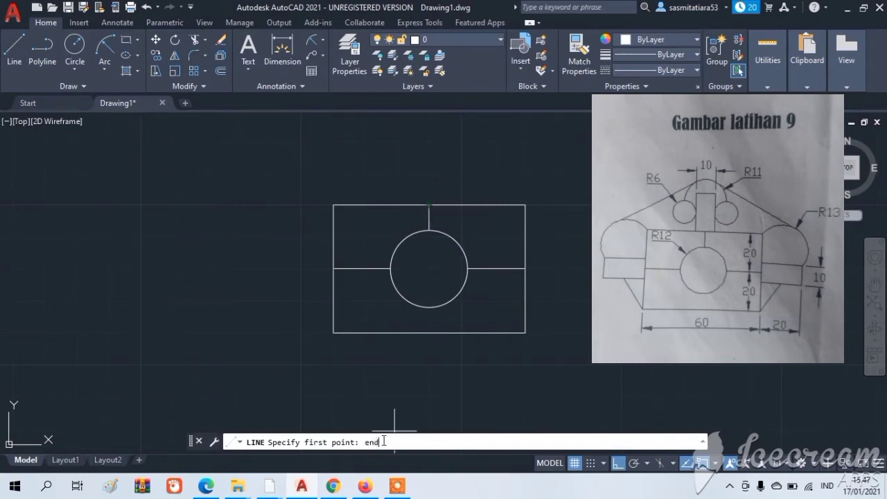
key("Return")
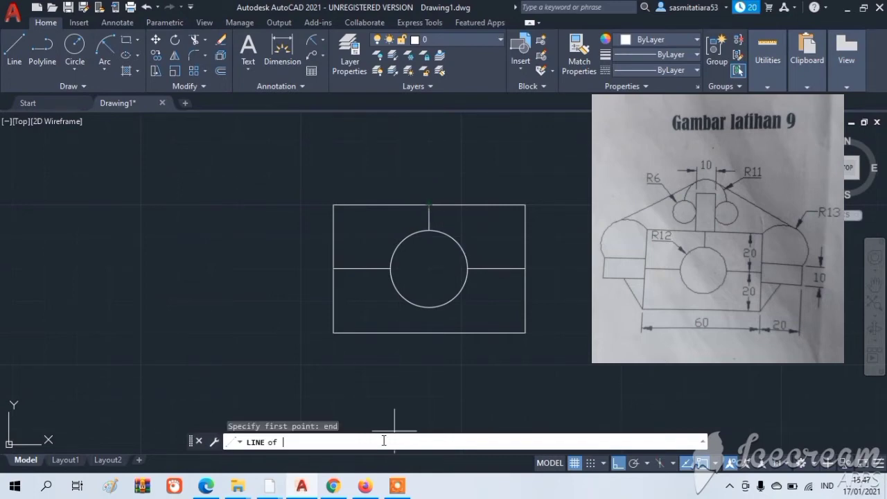
left_click(429, 205)
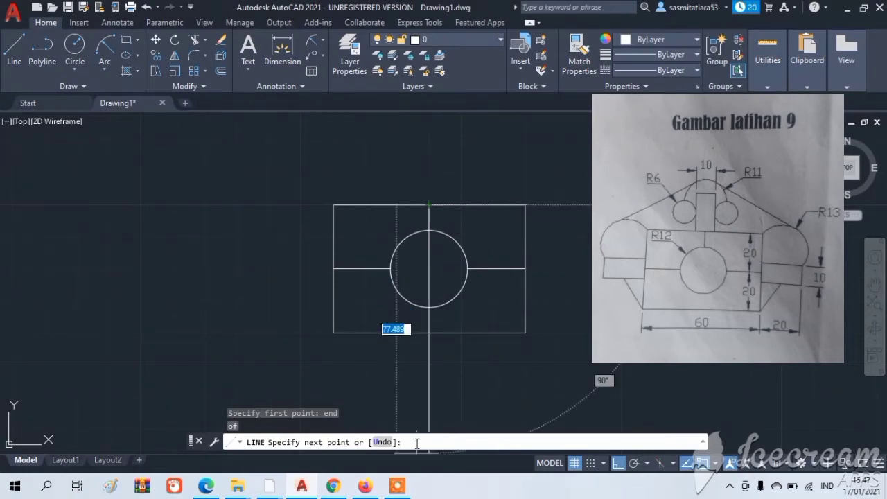
type("5")
key("Return")
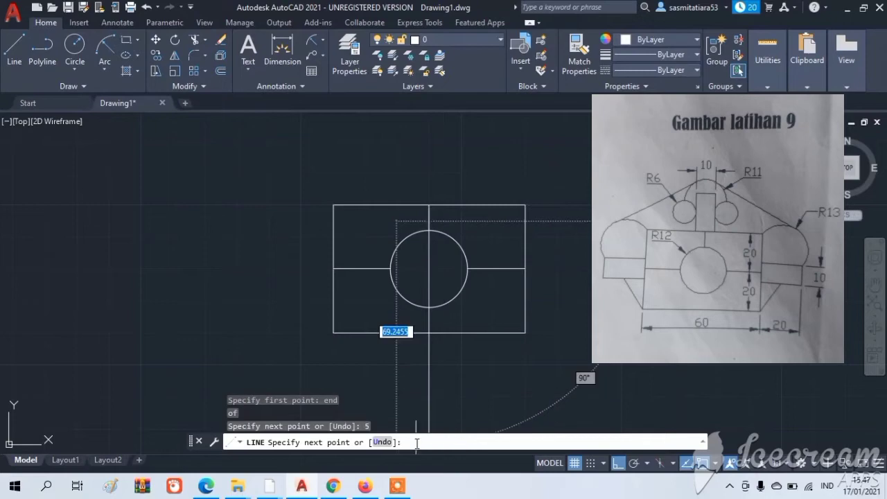
key("Escape")
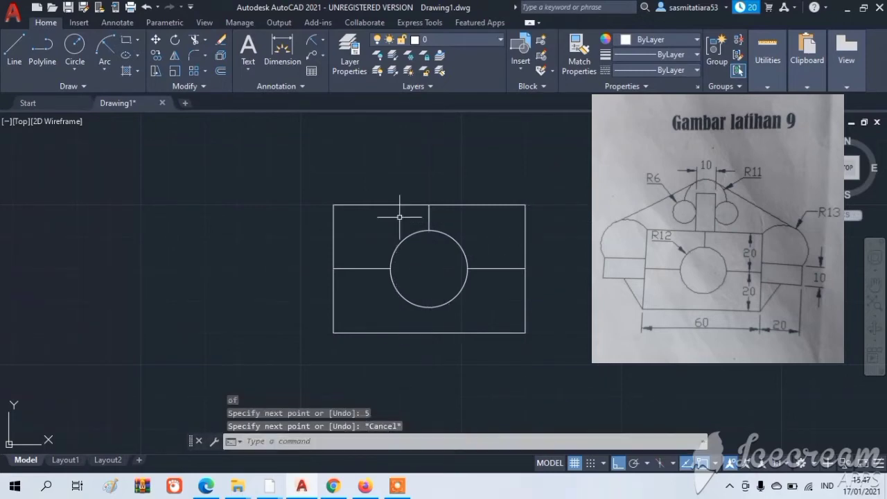
- Draw a line 5 long at 0° from the midpoint of the large rectangle's top side
left_click(13, 52)
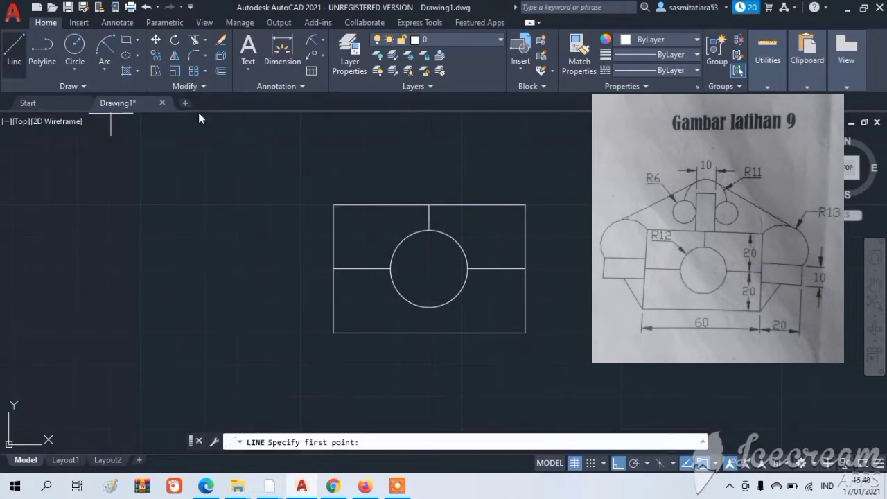
left_click(429, 205)
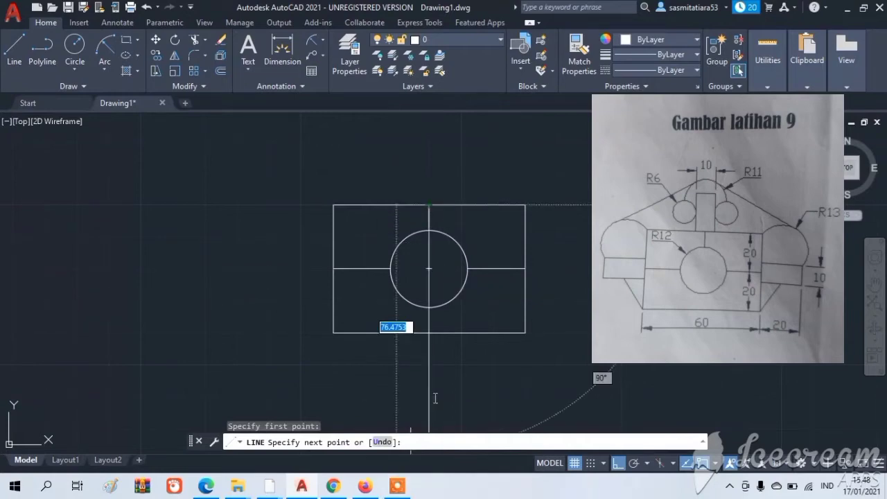
type("@")
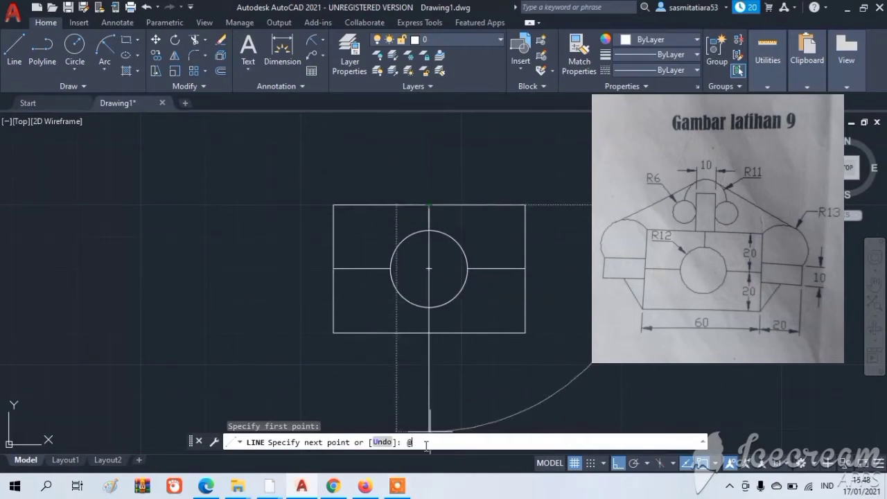
type("5<0")
key("Return")
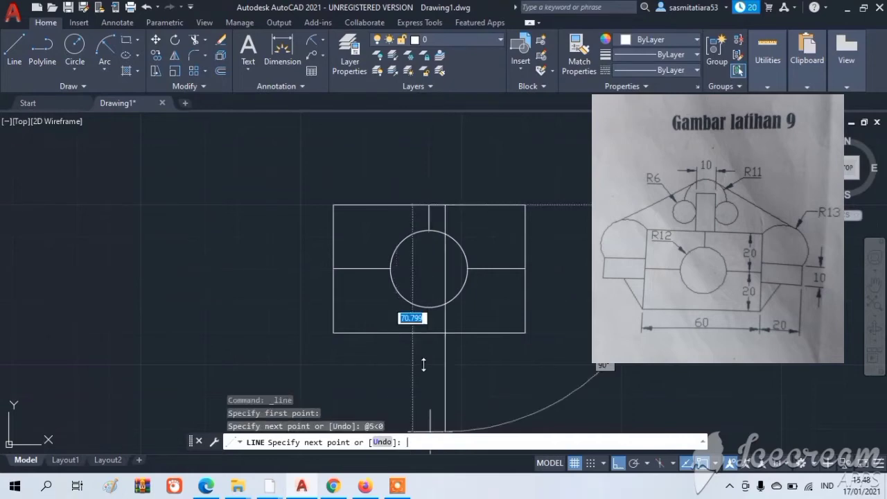
key("Escape")
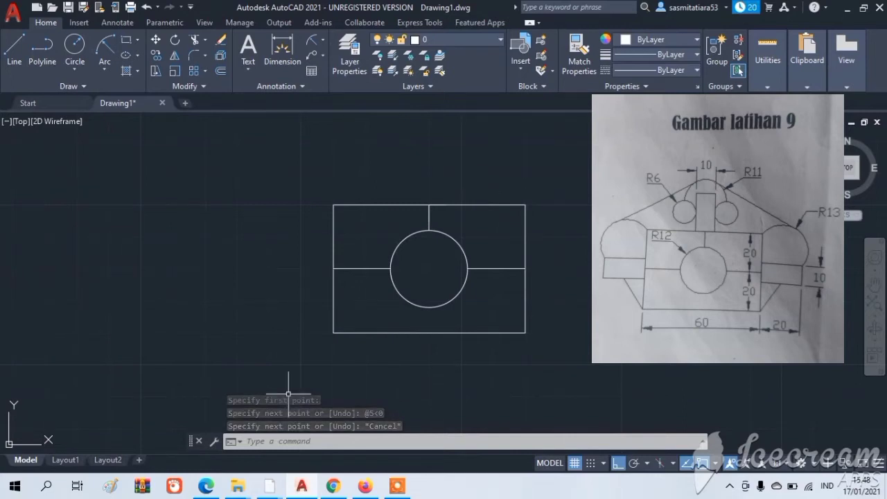
- Draw a rectangle from the 5-long line's right end on the top side to the relative opposite corner @-10,20
left_click(290, 443)
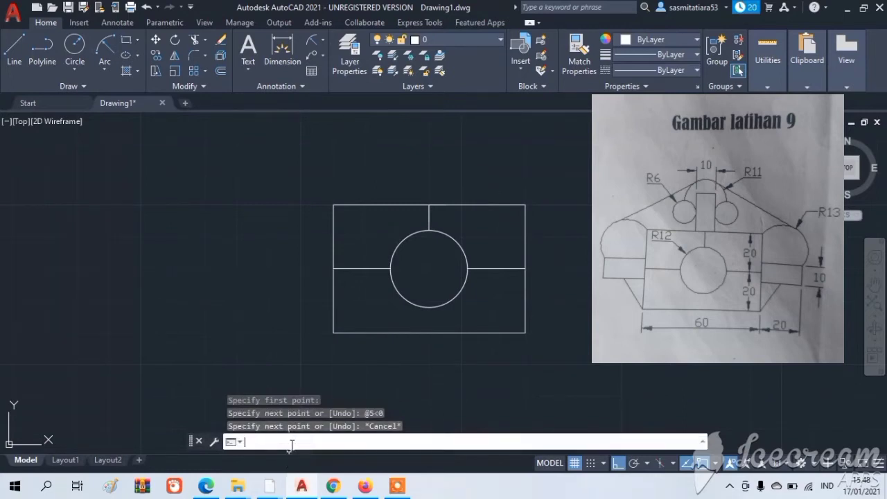
type("rectang")
key("Down")
key("Return")
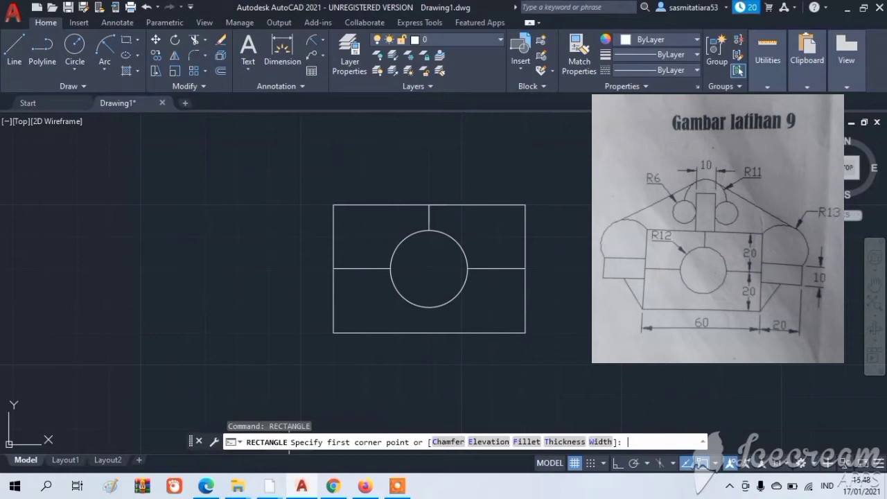
left_click(444, 206)
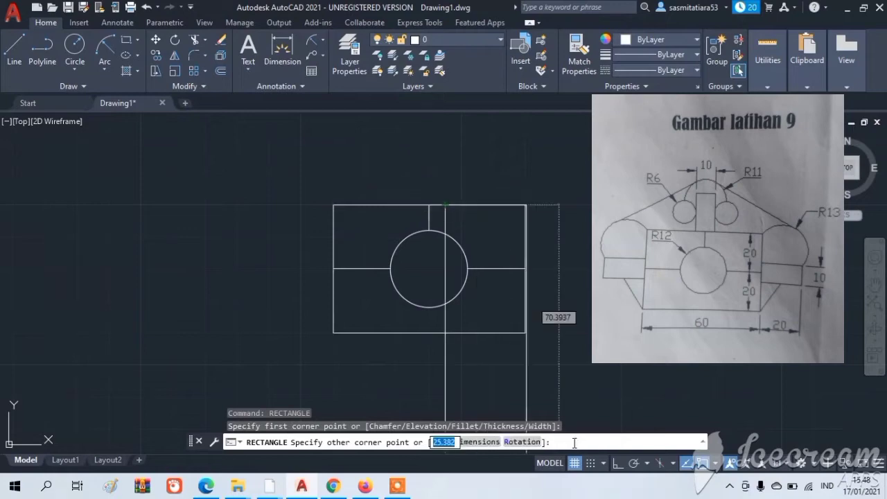
type("@")
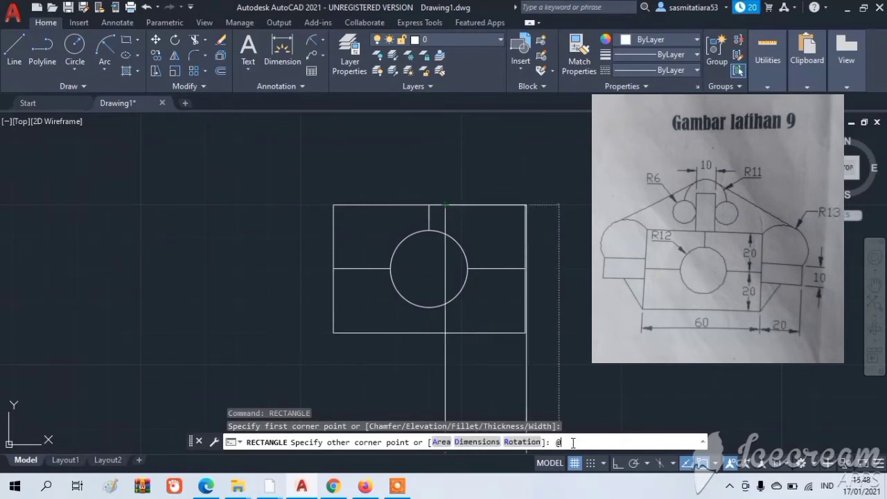
type("-10,")
type("20")
key("Return")
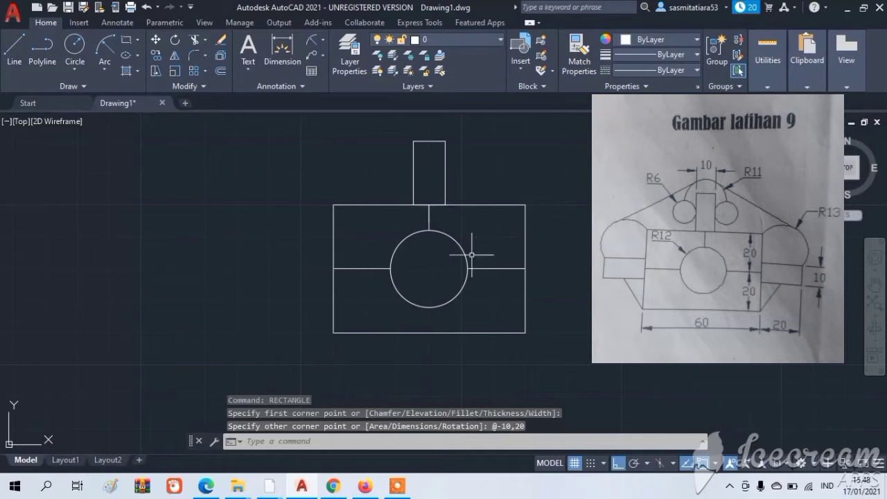
- Draw a line 5 long at 90° from the midpoint of the large rectangle's right side
scroll(472, 255, "down", 2)
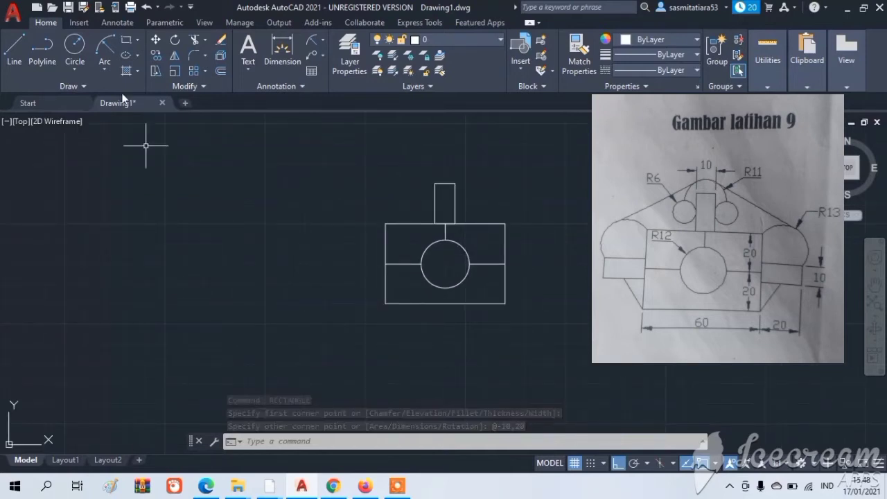
left_click(14, 48)
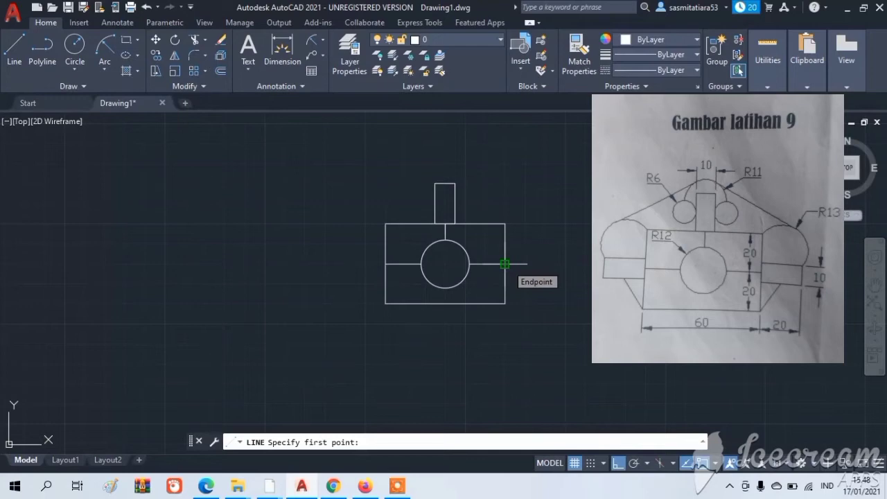
type("end")
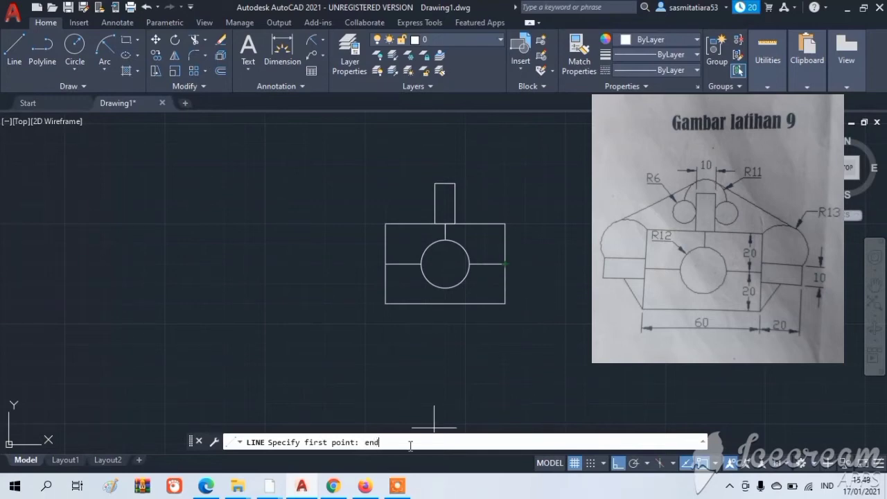
key("Return")
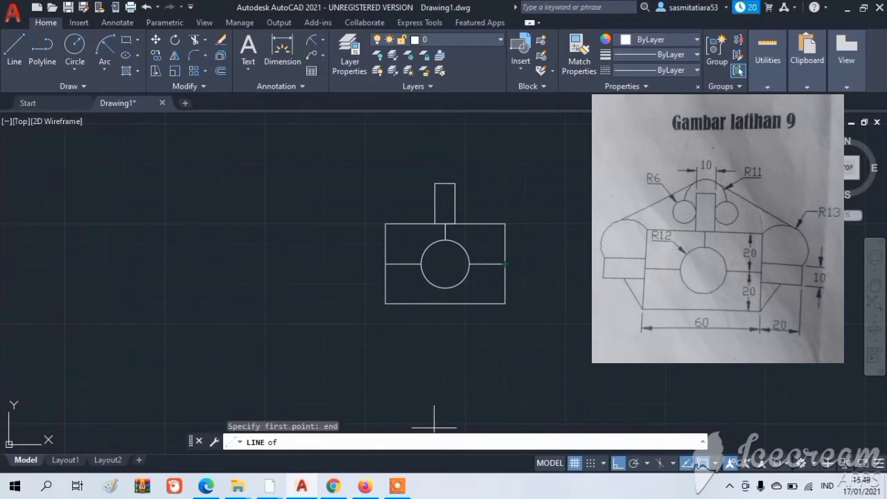
left_click(505, 264)
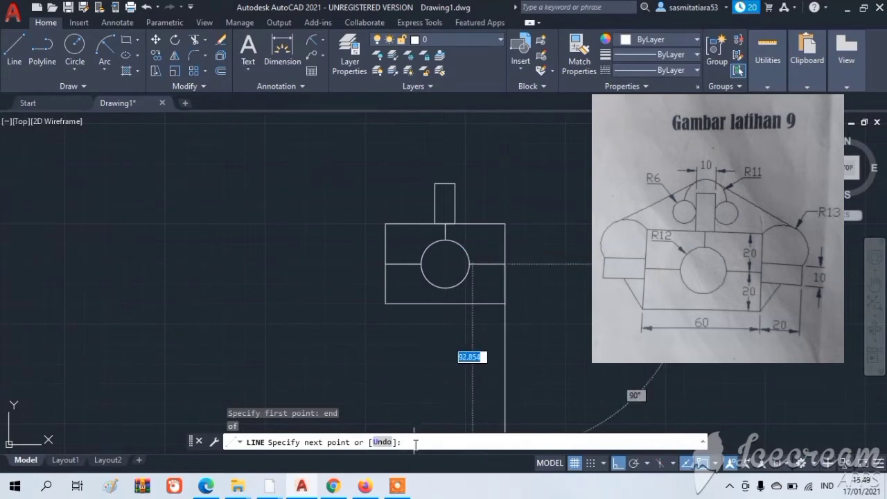
type("@5")
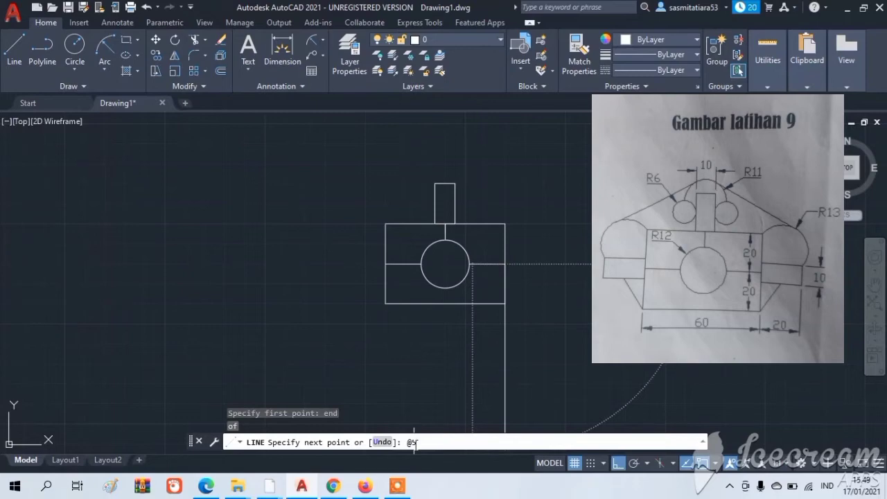
type("<90")
key("Return")
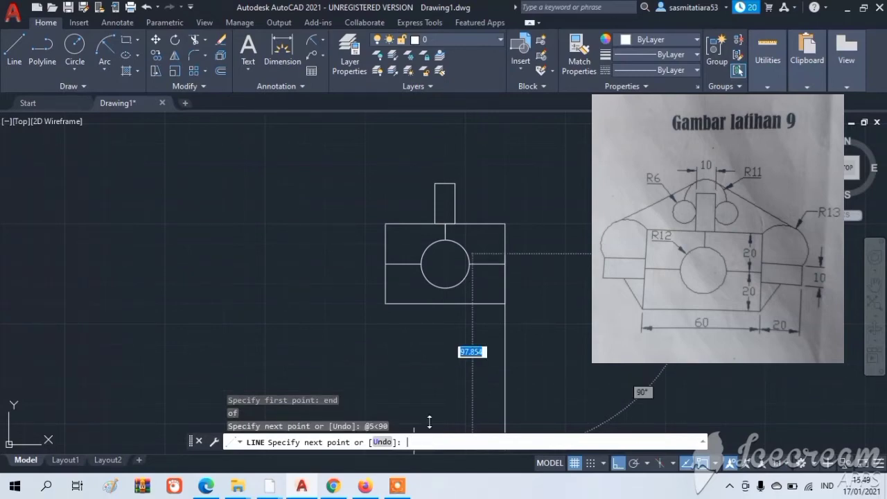
key("Escape")
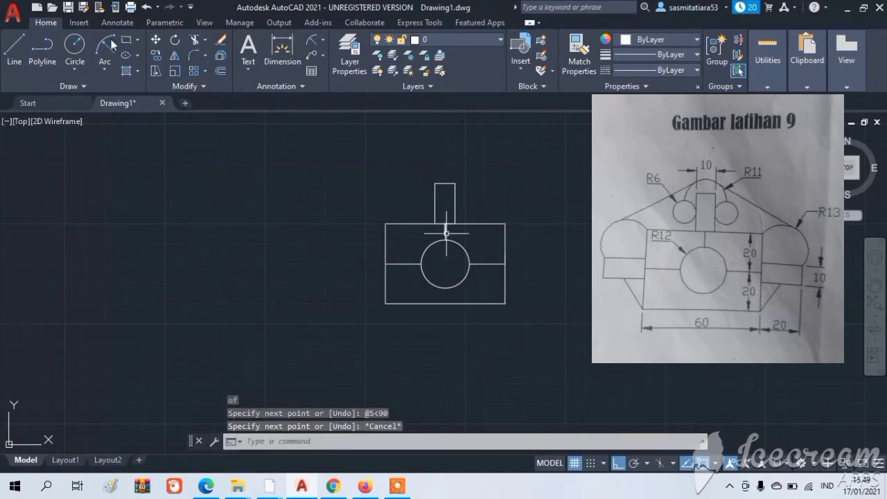
left_click(314, 441)
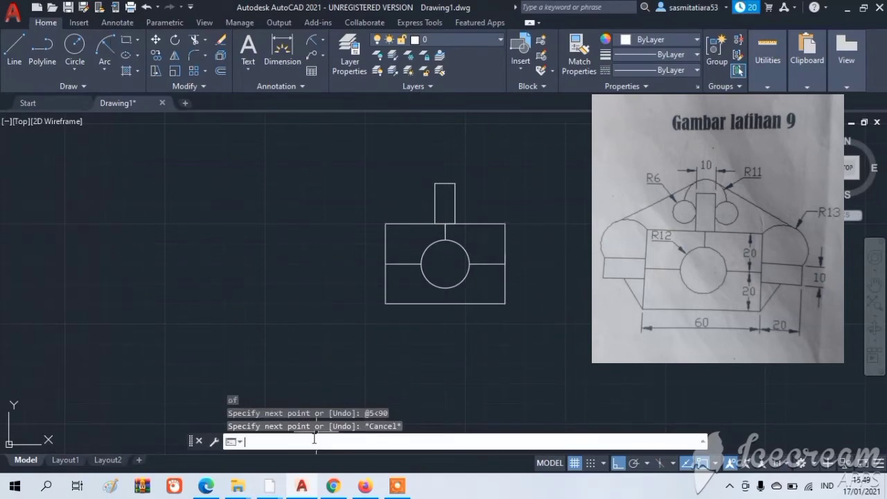
type("rectang")
key("Return")
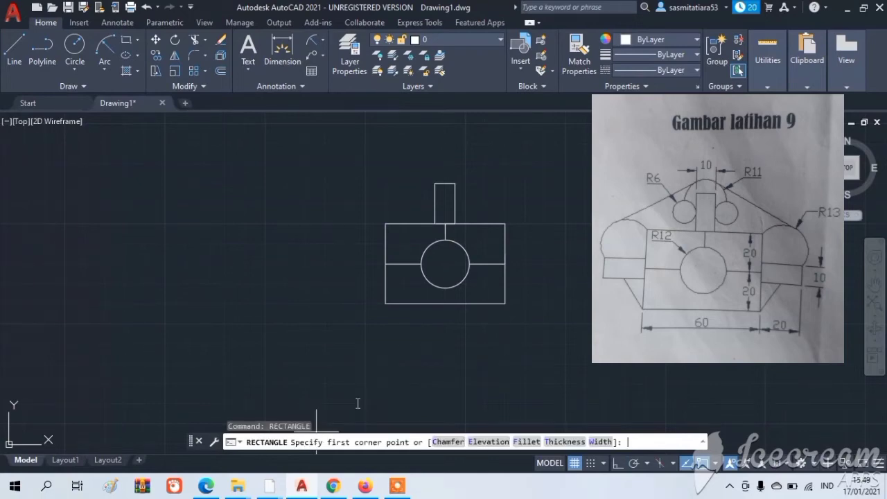
left_click(505, 253)
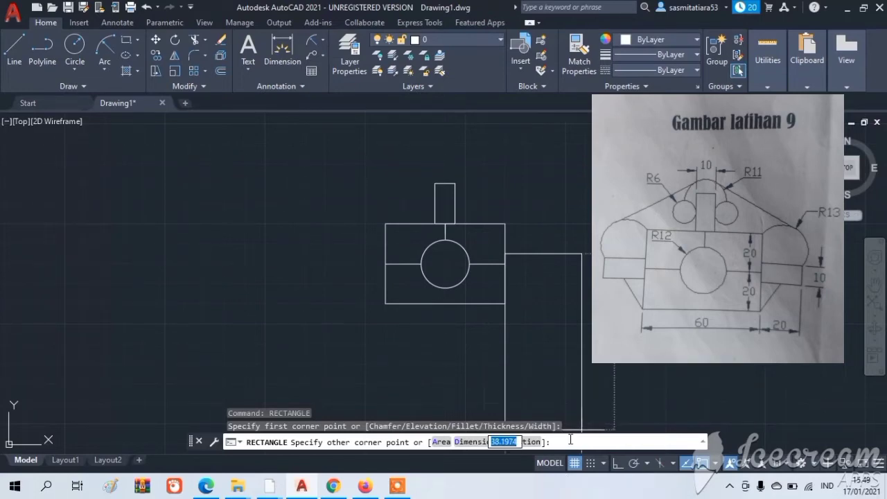
type("@")
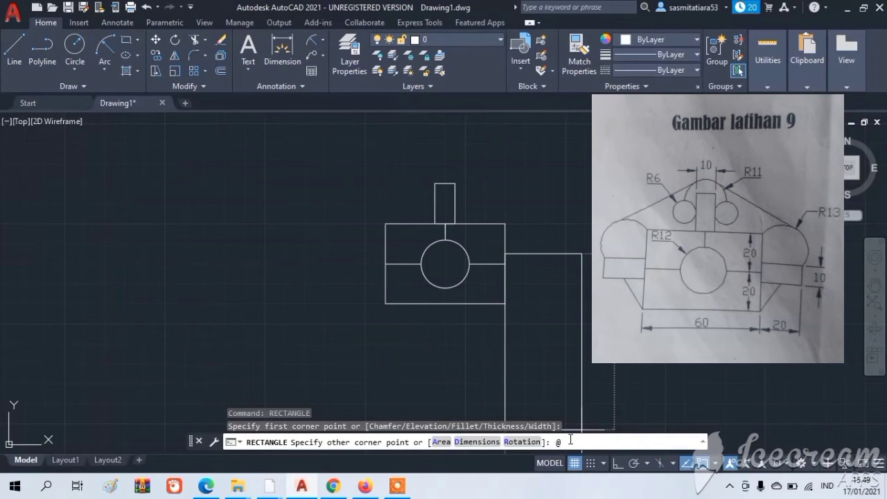
type("20,10")
key("Return")
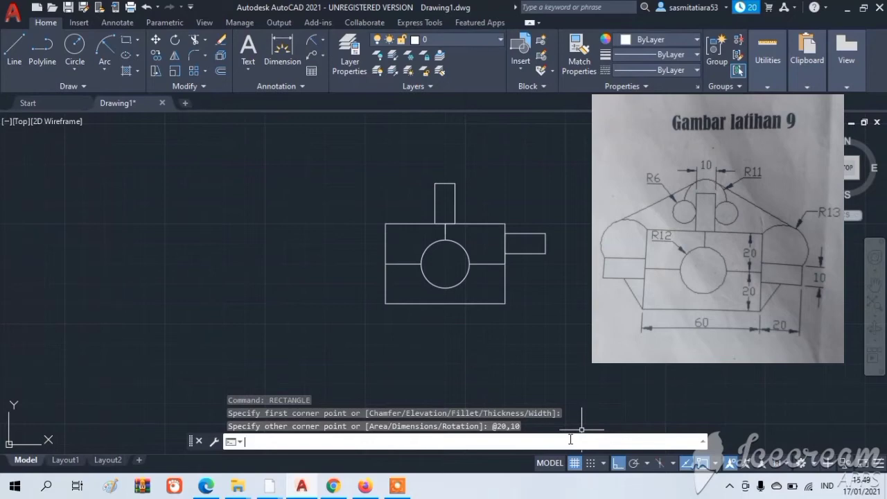
key("ctrl+z")
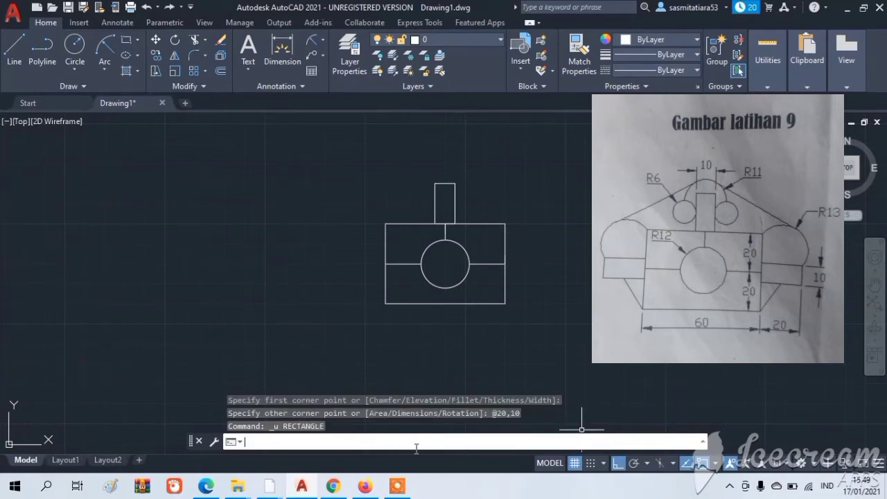
type("e")
key("BackSpace")
type("rectang")
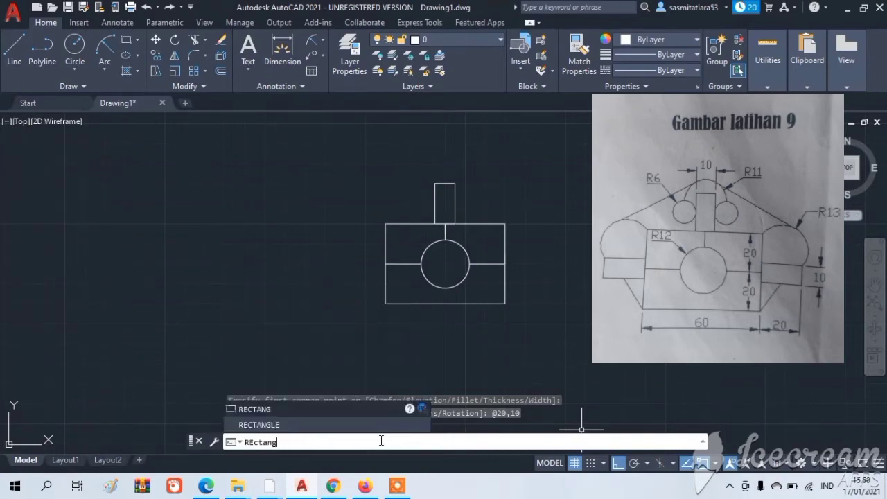
key("Down")
key("Return")
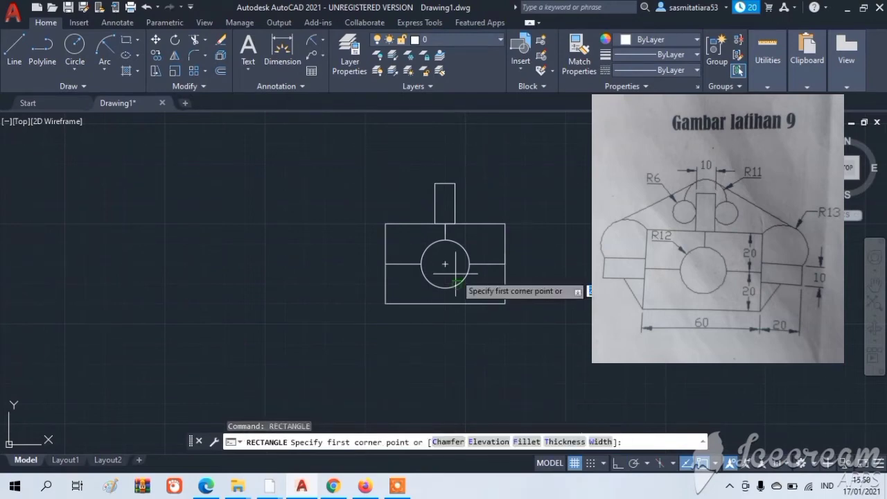
left_click(505, 254)
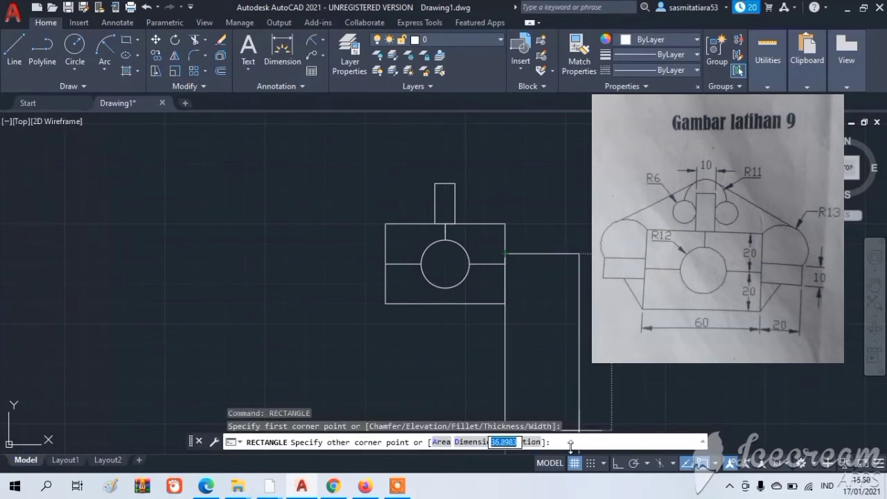
type("@")
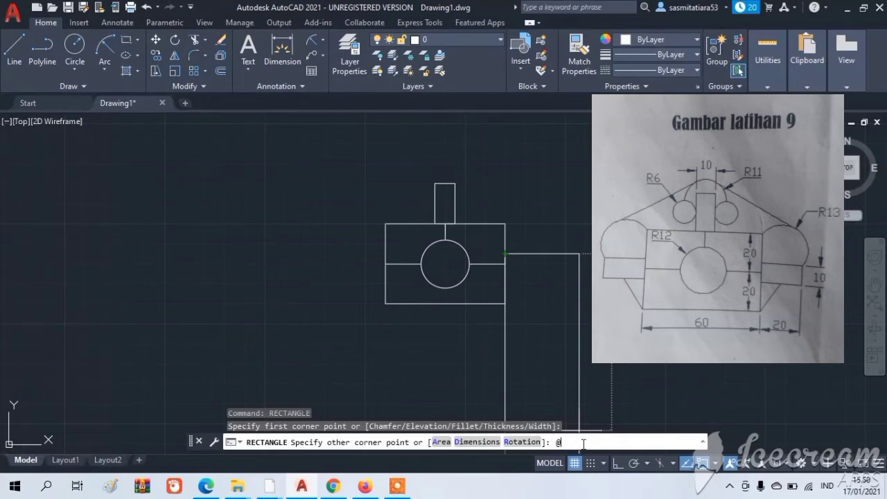
type("20,-10")
key("Return")
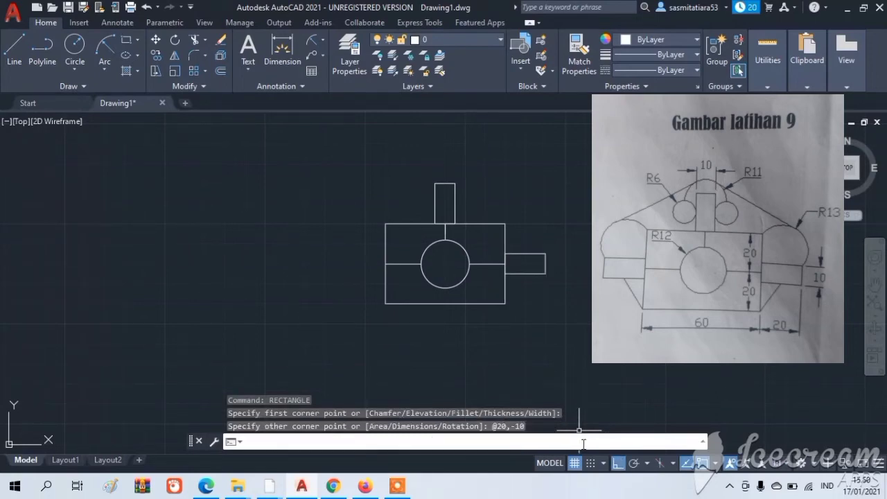
- Draw a vertical line 5 long upward from the midpoint of the large rectangle's left side
left_click(15, 66)
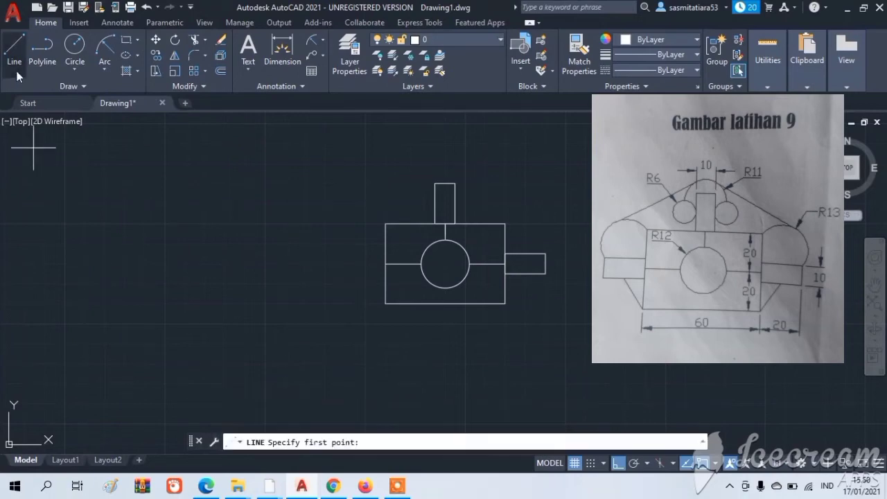
left_click(385, 264)
type("5")
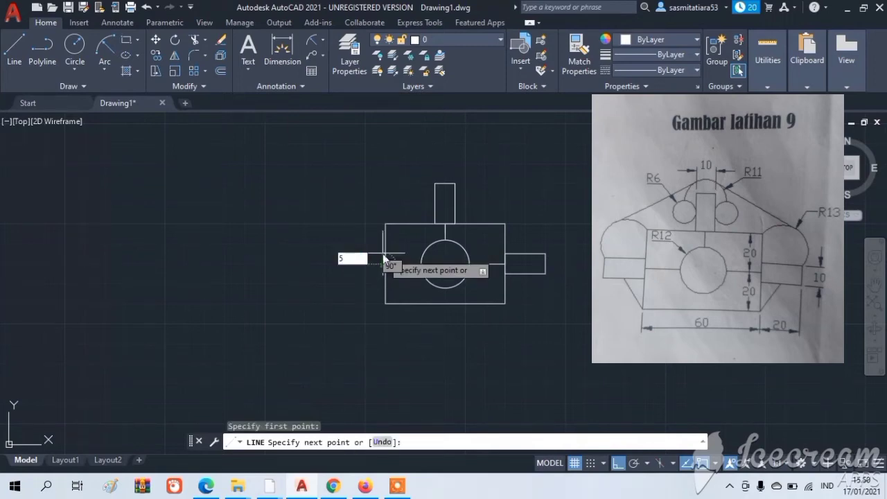
key("Return")
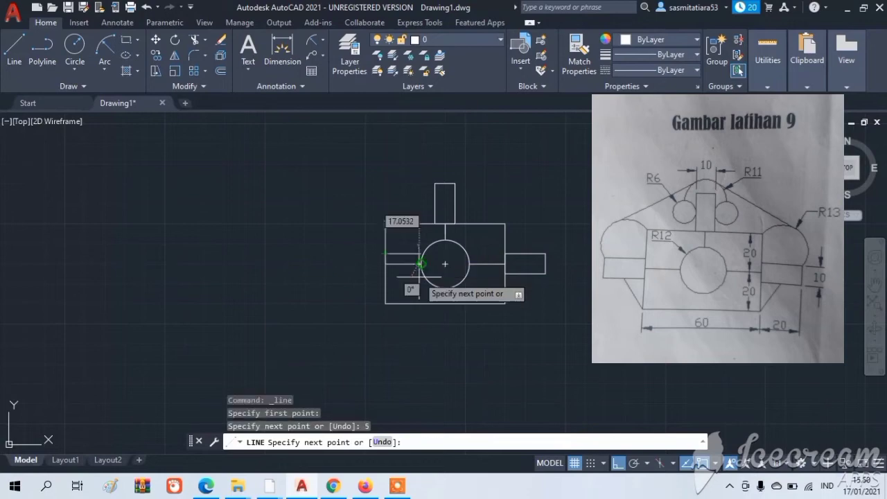
key("Escape")
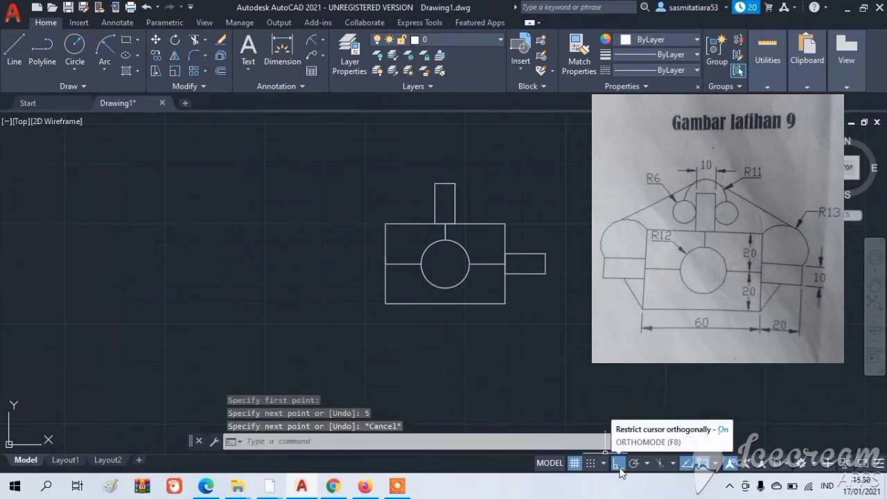
- Draw a vertical test line in the empty area beside the part and erase it
left_click(14, 49)
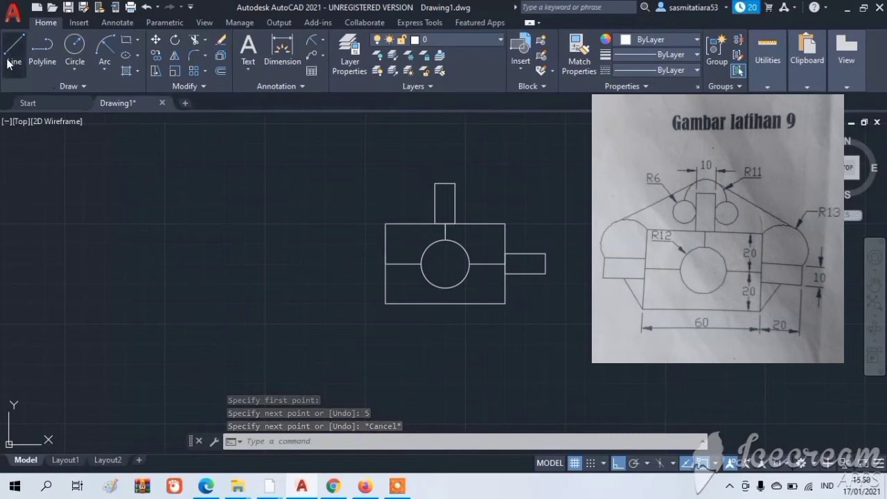
left_click(173, 249)
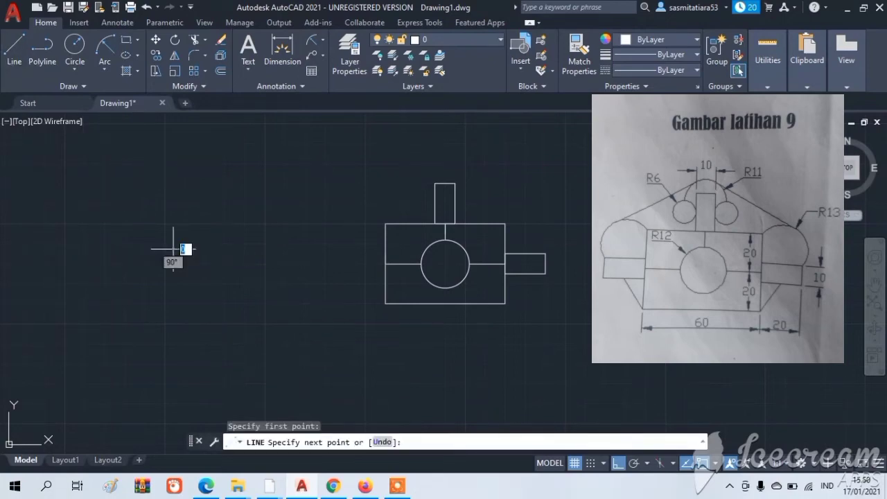
left_click(174, 159)
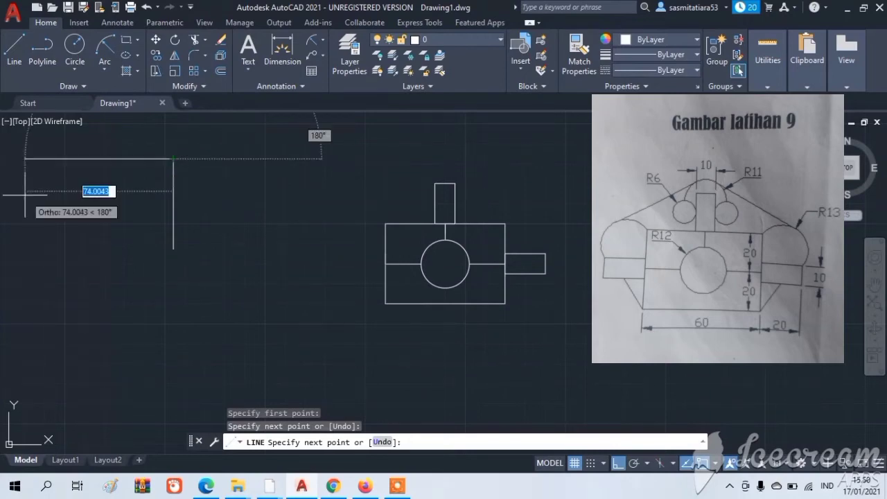
key("Escape")
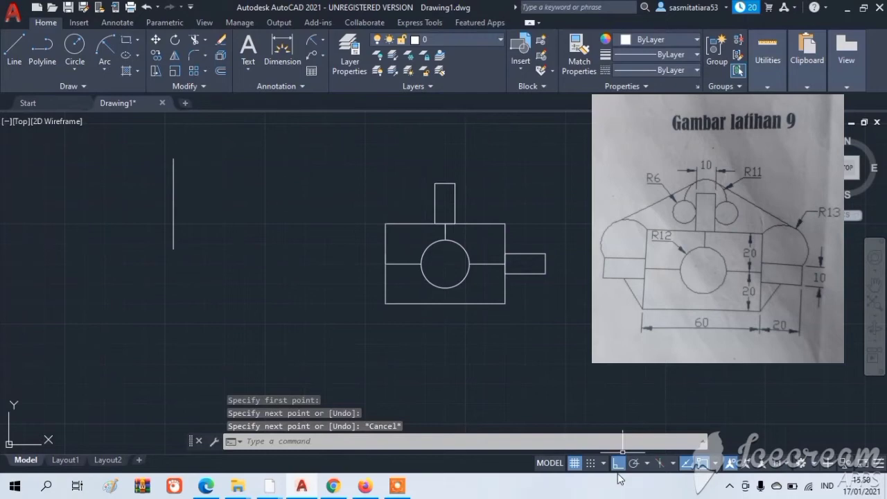
left_click(173, 220)
key("Delete")
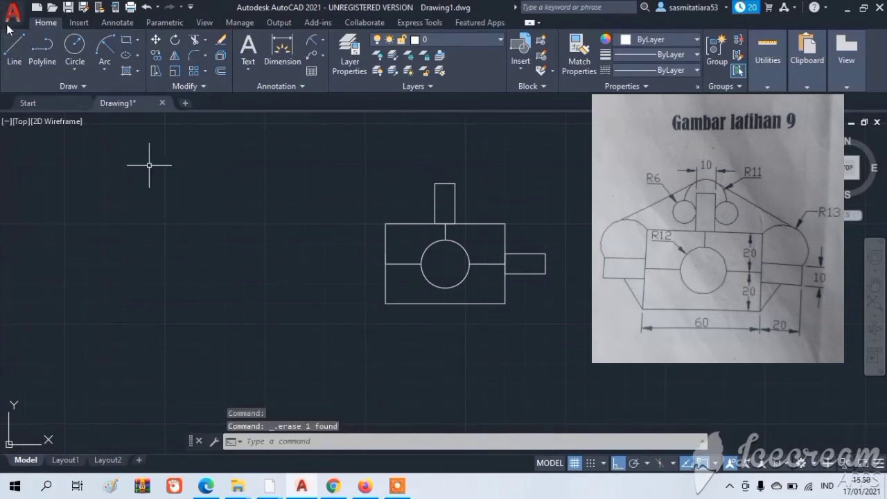
left_click(16, 60)
key("Escape")
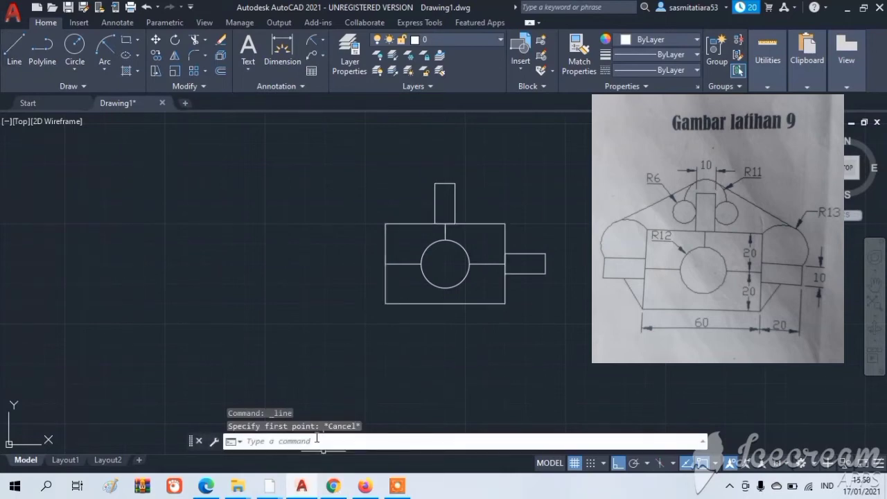
- Draw a rectangle from the upper end of the 5-long line on the large rectangle's left side to relative corner @-20,-10
type("rectangle")
key("Return")
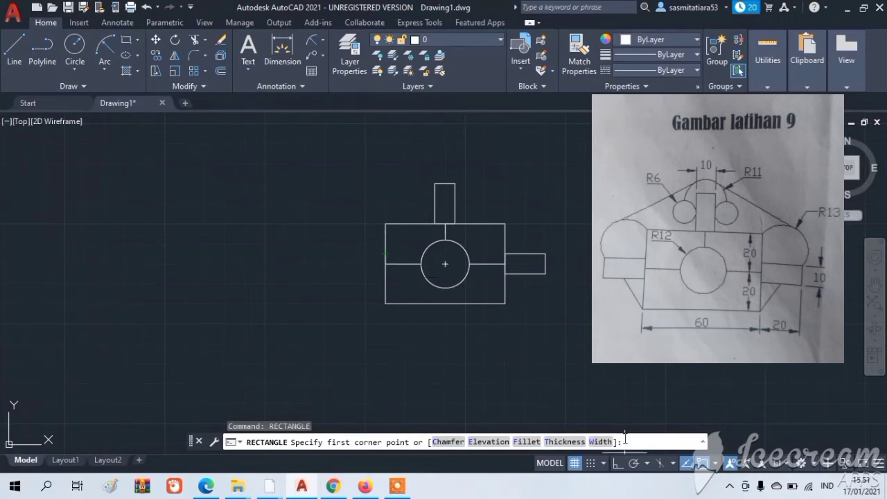
type("end")
key("Return")
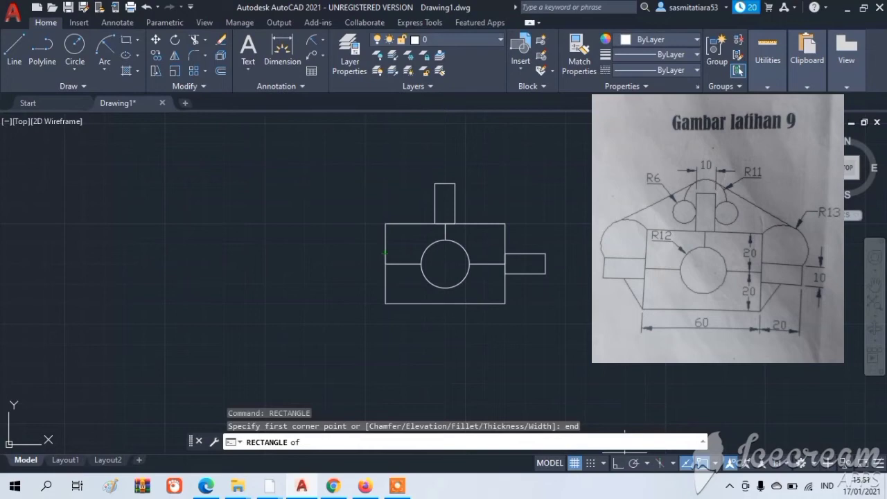
left_click(385, 253)
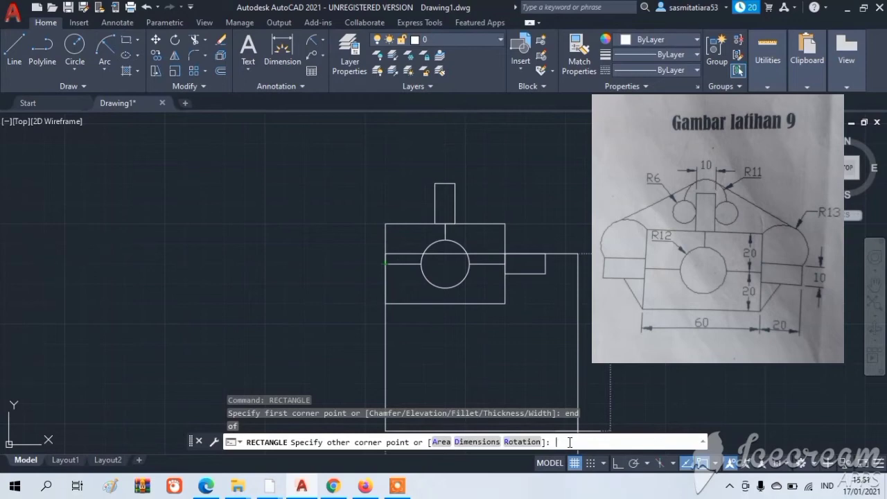
type("@-20,-10")
key("Return")
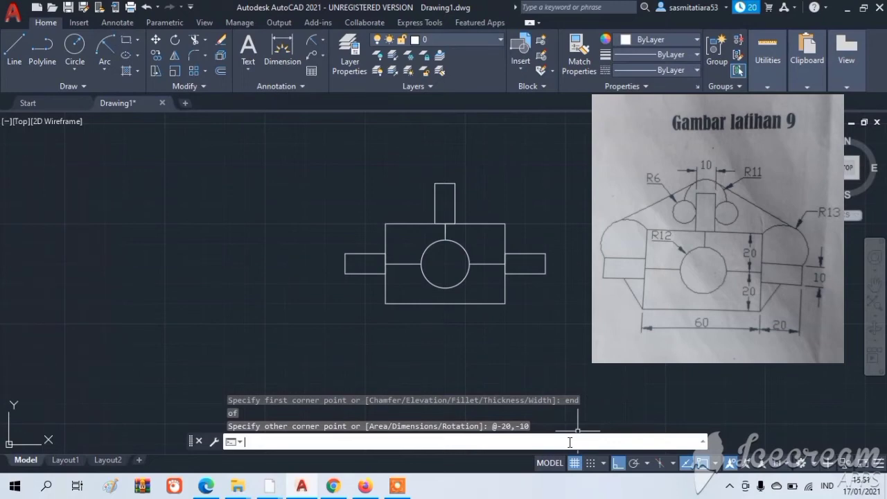
- Try a Start, End, Radius arc of radius 13 from the right side rectangle's upper-right corner to the upper rectangle's upper-right corner
left_click(98, 70)
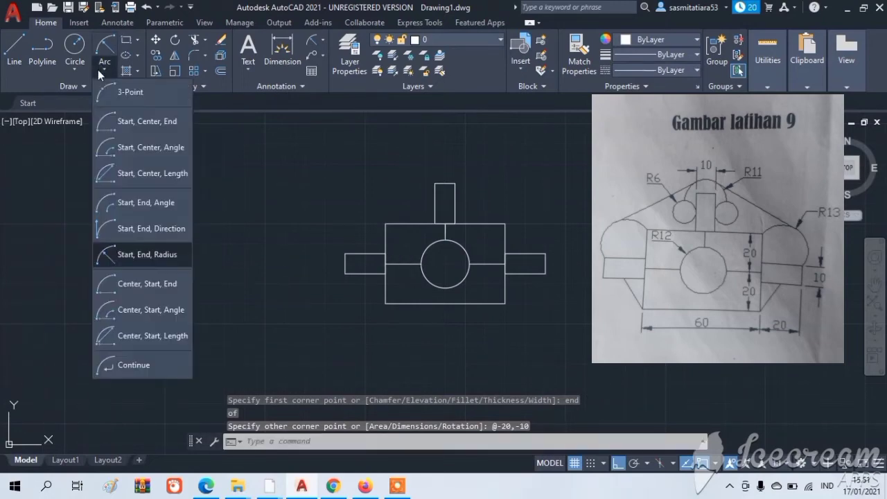
left_click(116, 260)
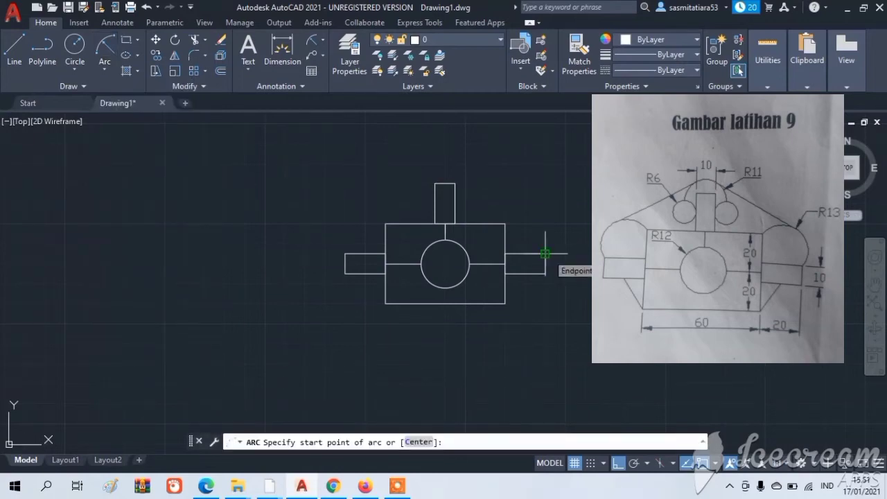
type("end")
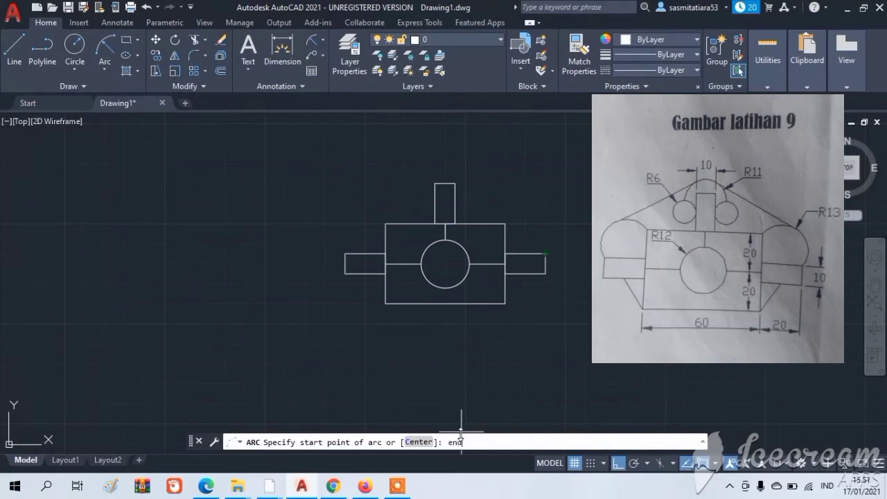
key("Return")
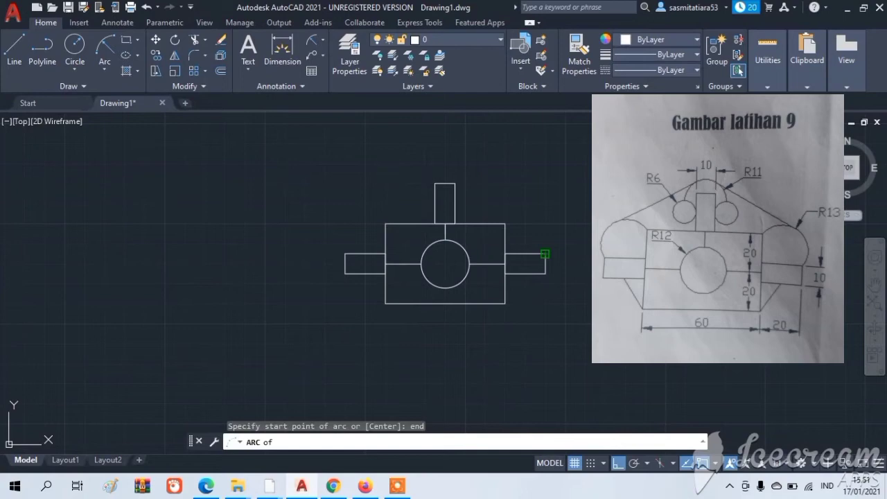
left_click(546, 254)
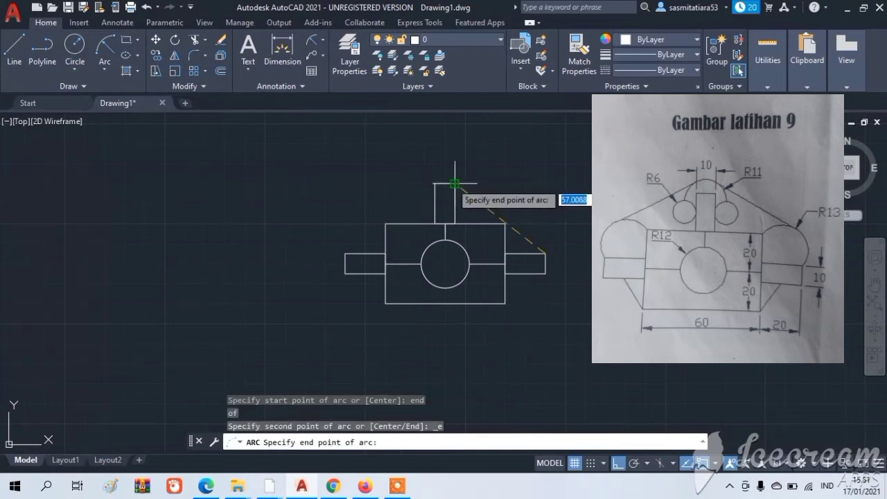
left_click(455, 184)
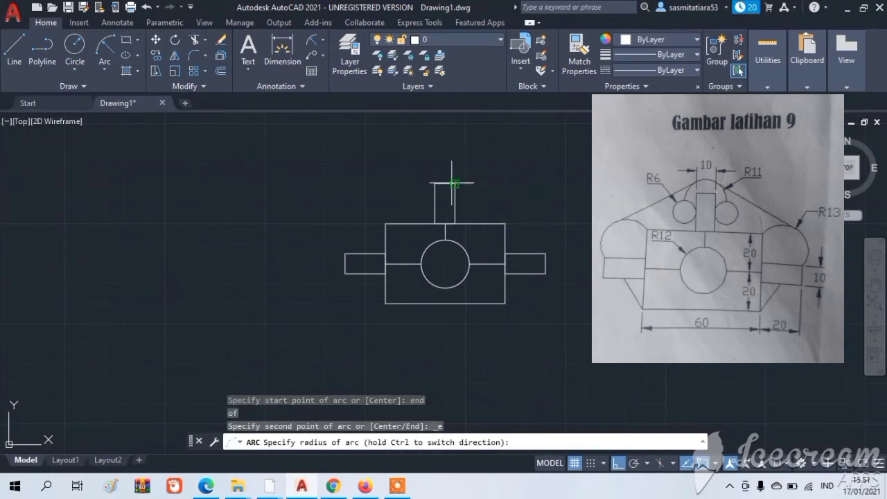
type("13")
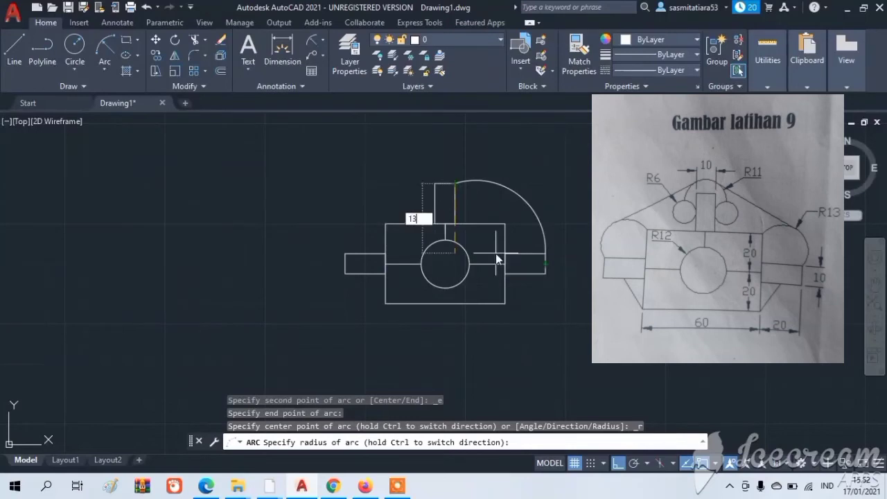
key("Return")
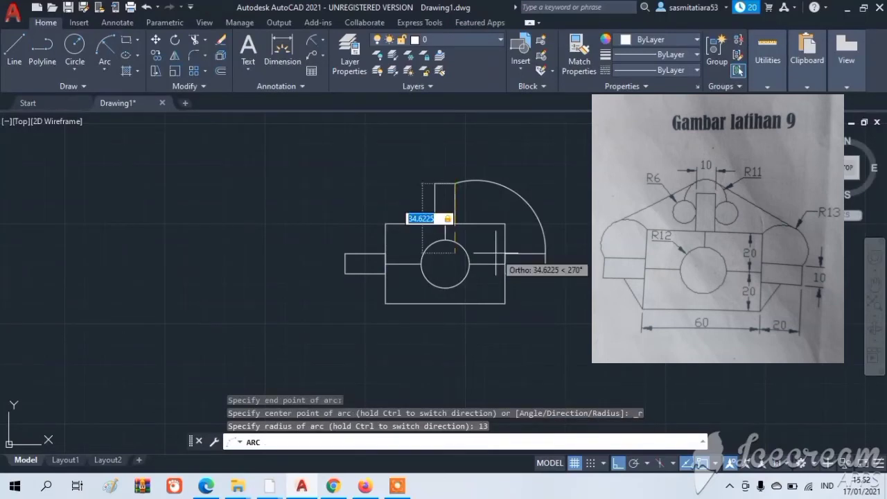
type("13")
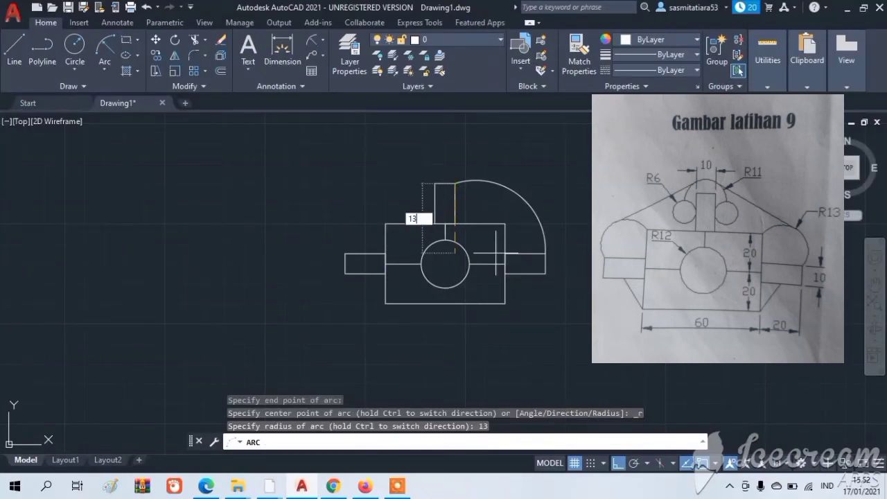
key("Return")
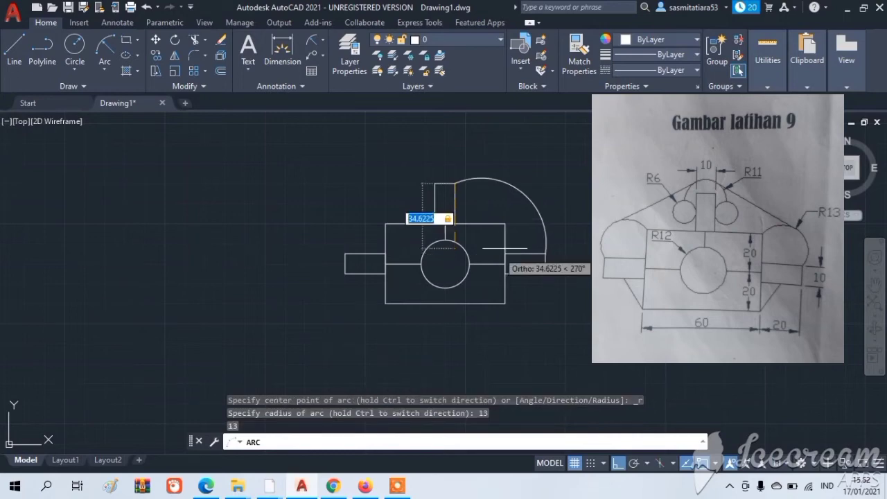
type("13")
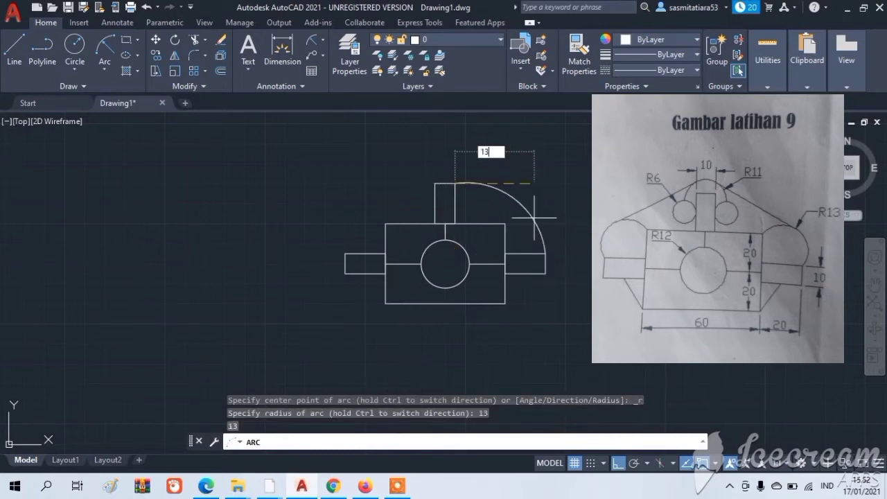
key("Return")
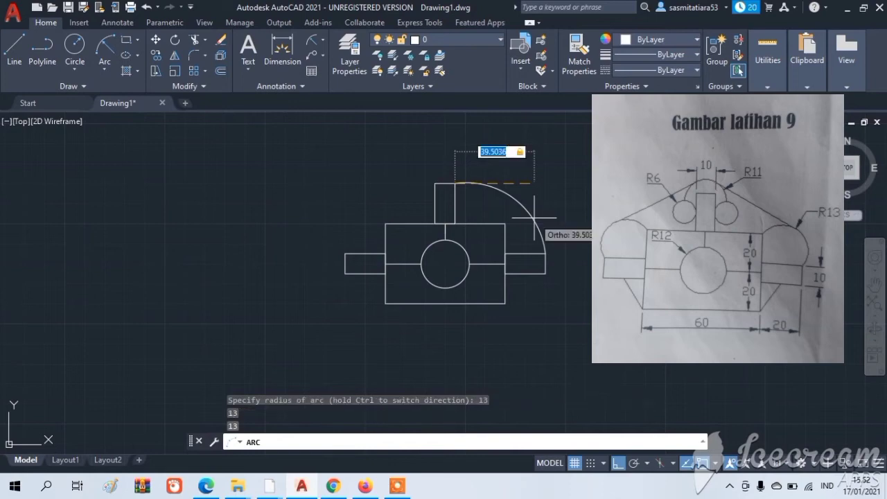
key("Escape")
key("Escape")
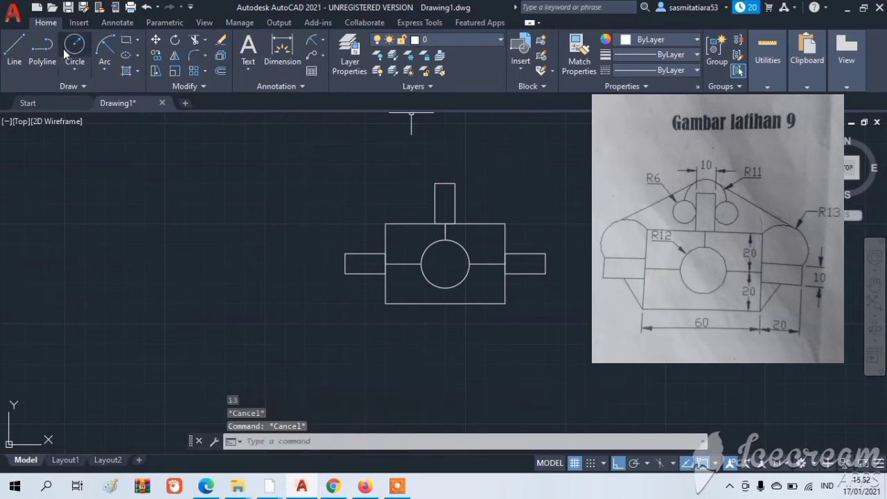
- Try a Start, End, Radius arc of radius 12 from the right side rectangle's upper-right corner to the large rectangle's upper-right corner
left_click(100, 73)
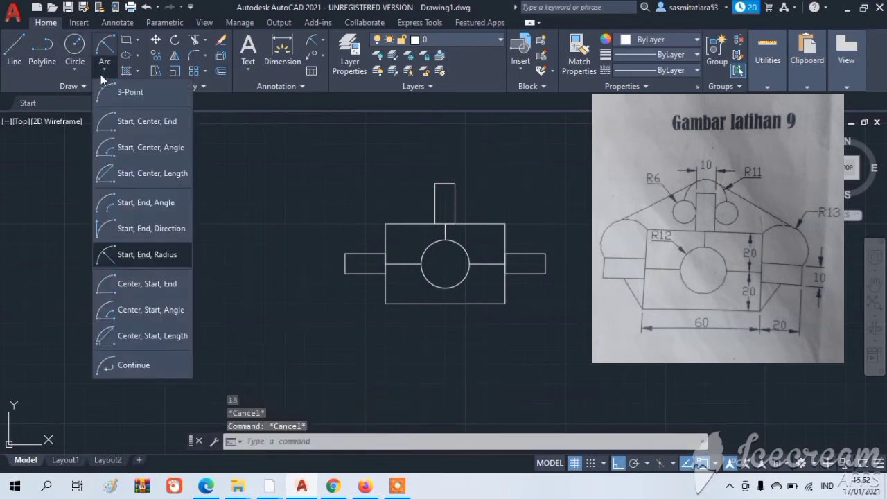
left_click(127, 249)
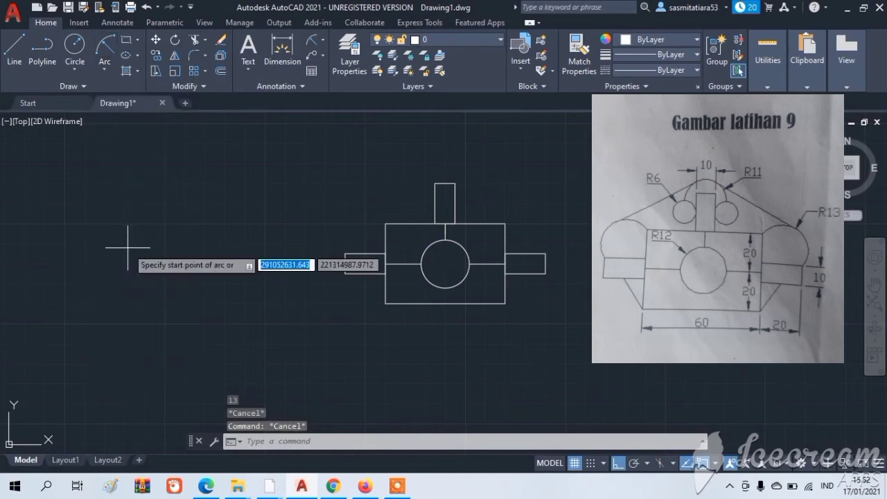
left_click(546, 254)
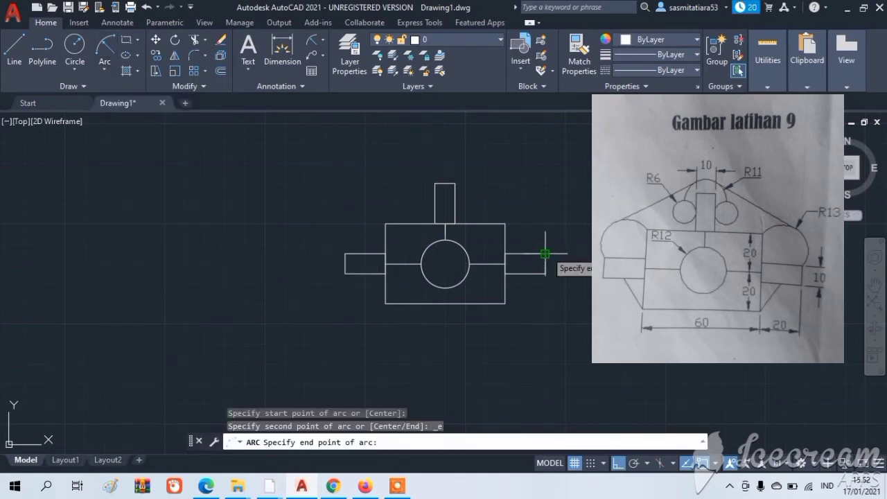
left_click(505, 223)
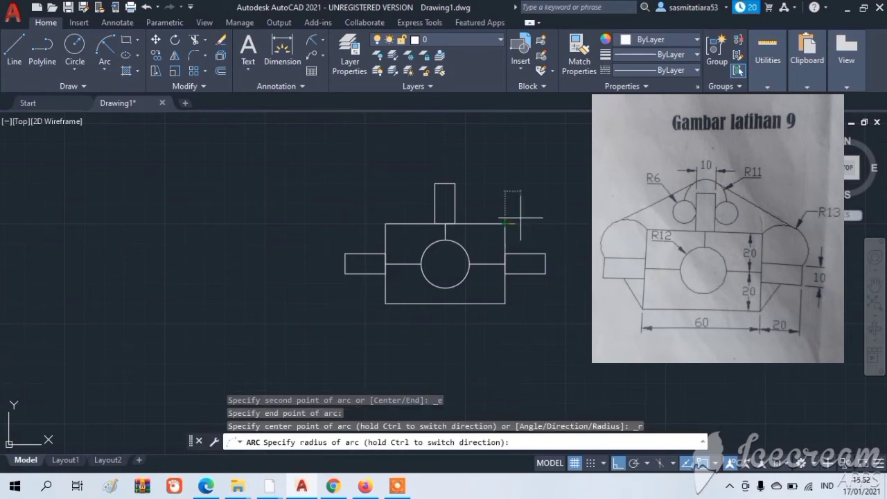
type("12")
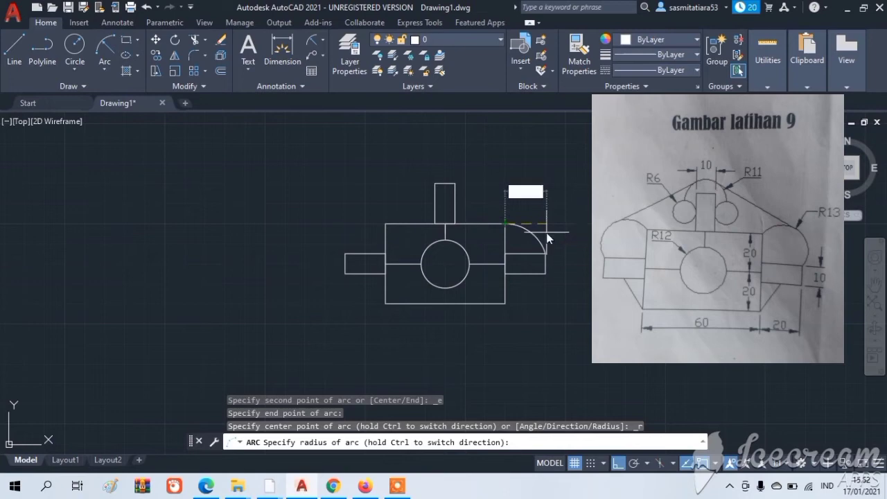
key("Return")
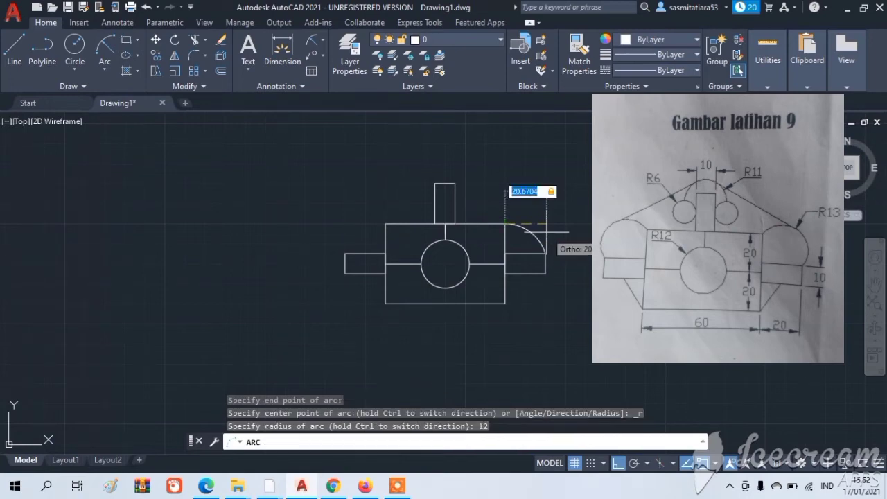
key("Escape")
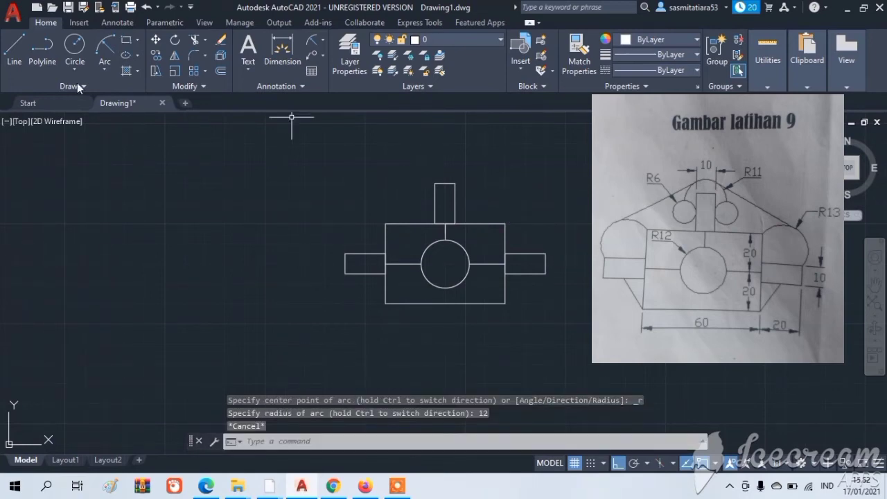
- Draw a Start, End, Radius arc of radius 13 from the right side rectangle's upper-right corner to the large rectangle's upper-right corner
left_click(102, 68)
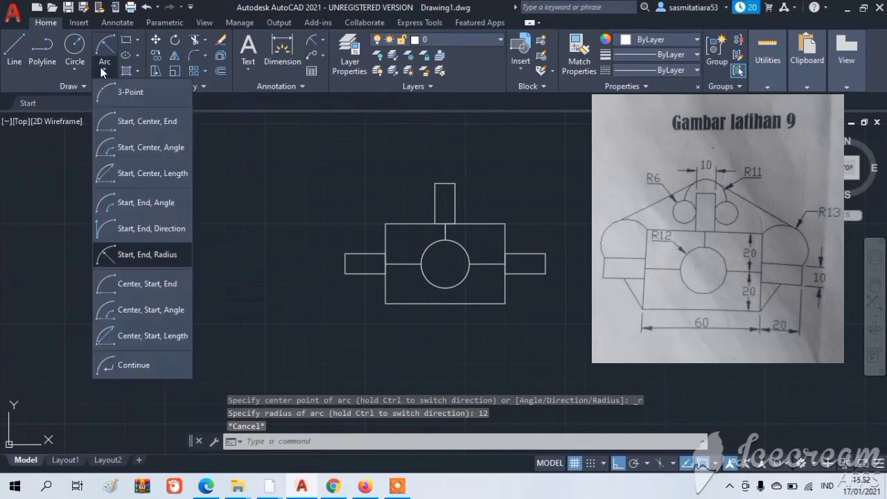
left_click(121, 255)
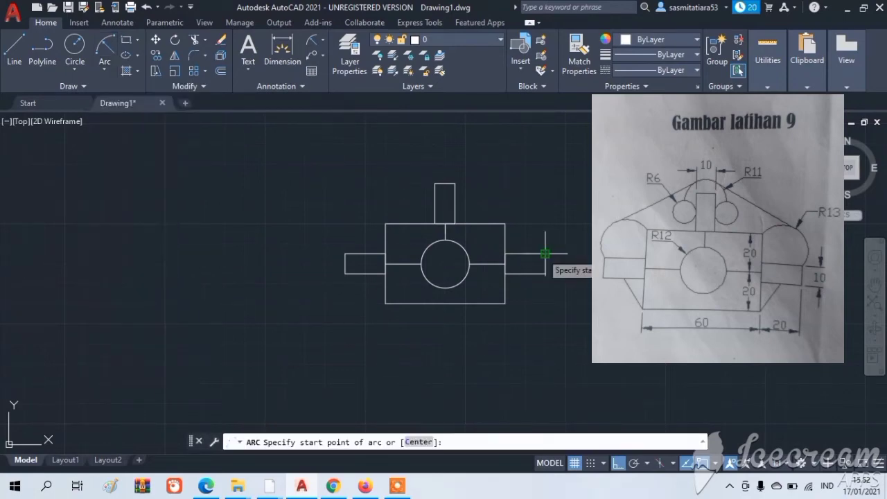
left_click(545, 254)
left_click(505, 224)
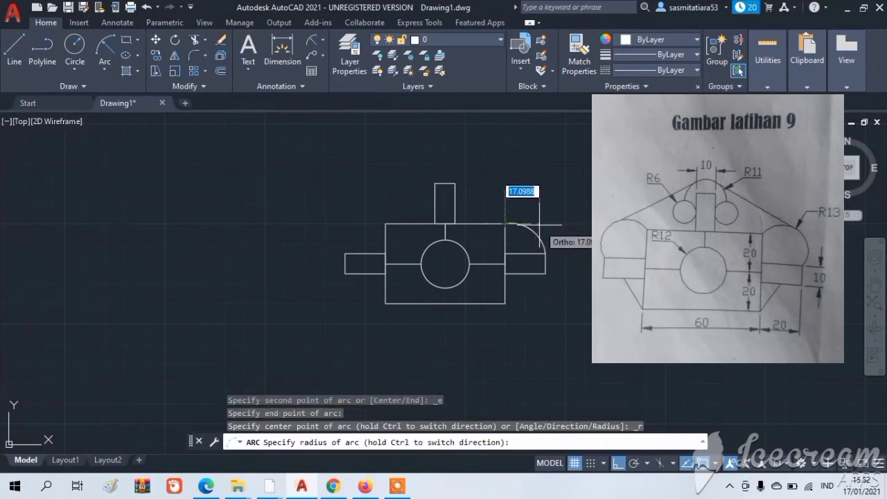
type("12")
key("Return")
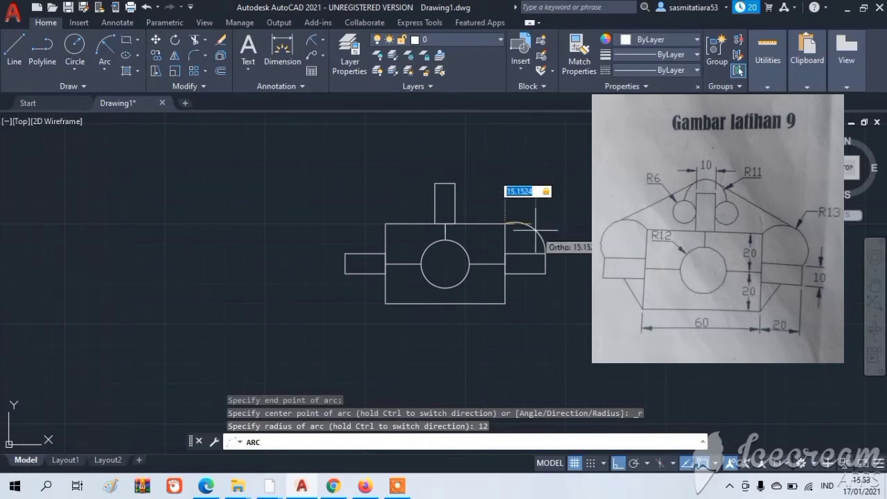
type("13")
key("Return")
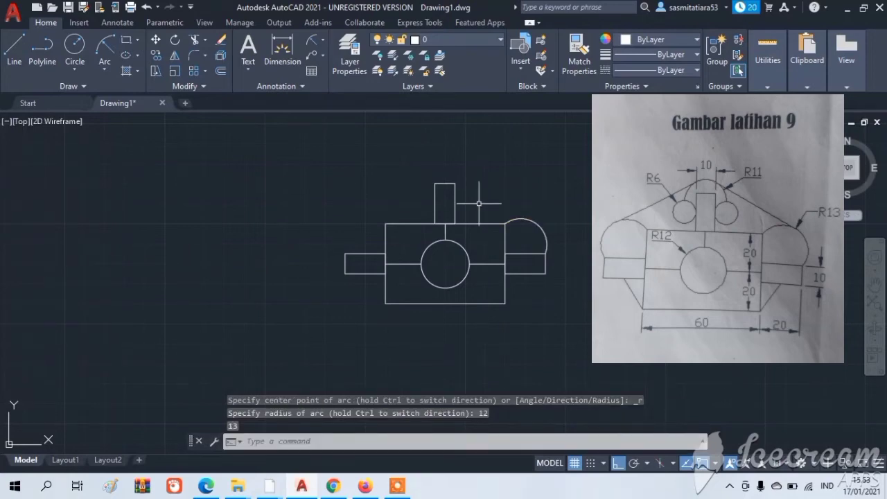
left_click(107, 68)
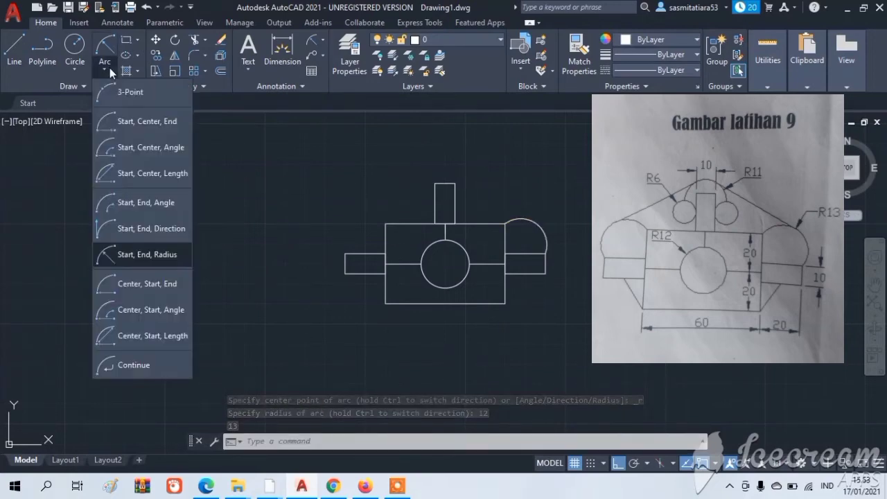
left_click(134, 255)
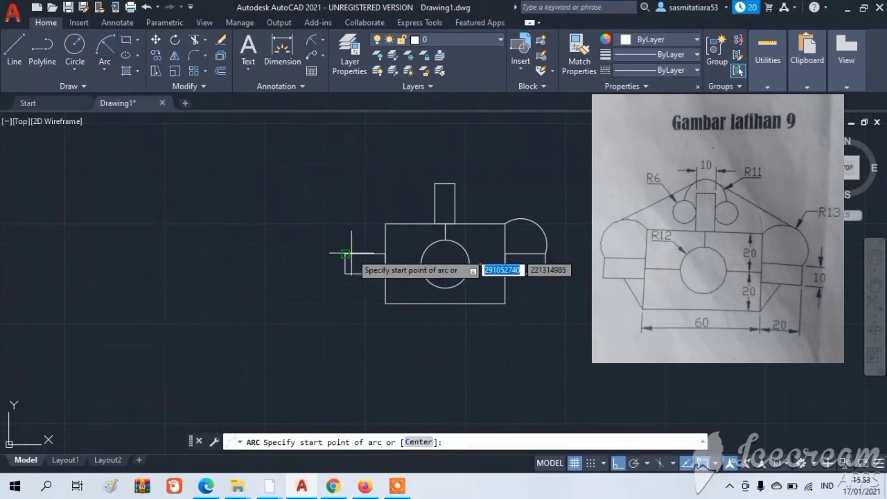
left_click(345, 254)
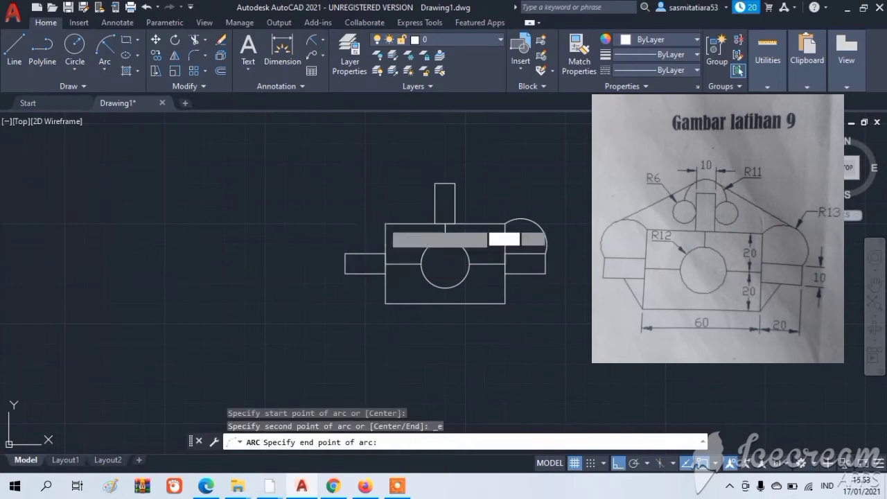
left_click(386, 223)
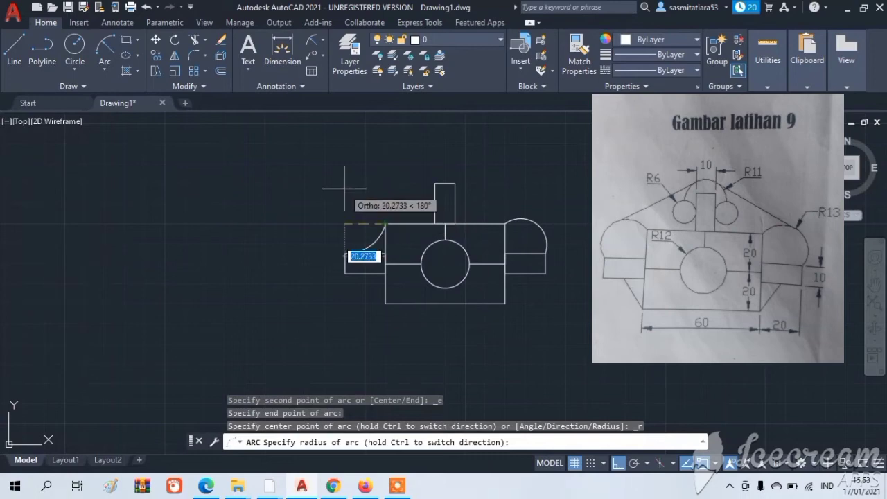
key("Escape")
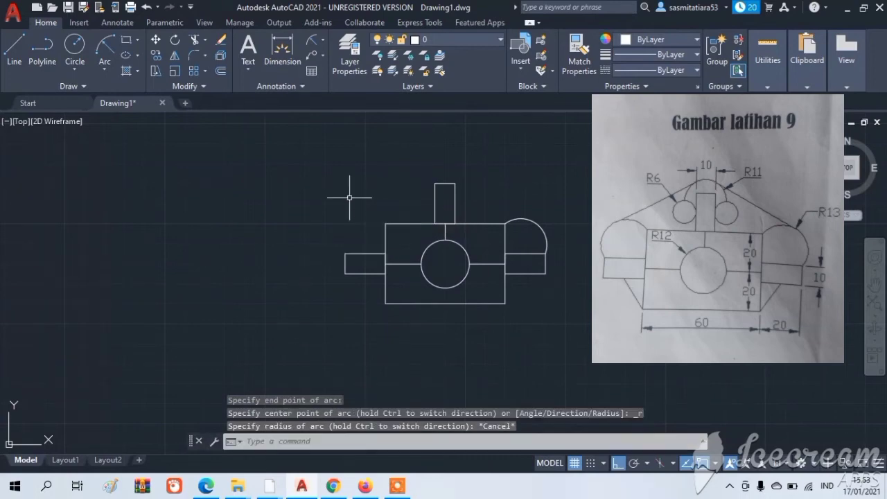
- Draw a Start, End, Radius arc of radius 13 from the large rectangle's upper-left corner to the left side rectangle's upper-left corner
left_click(102, 73)
left_click(118, 246)
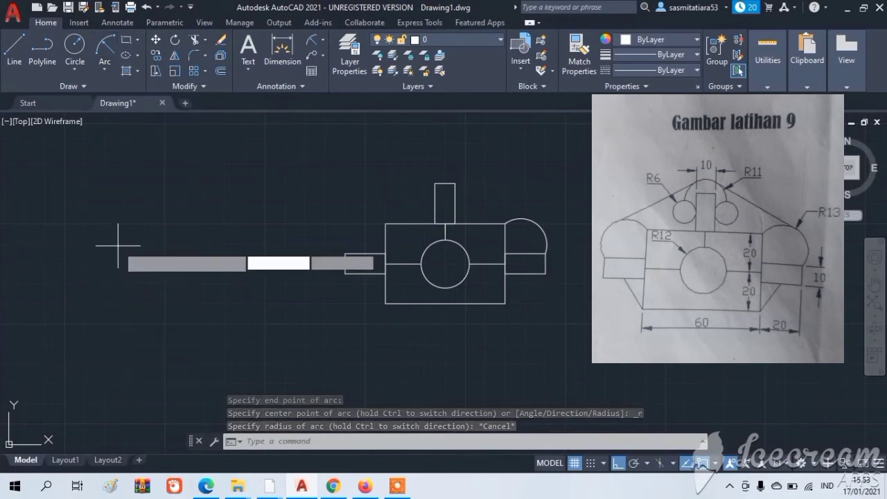
left_click(385, 223)
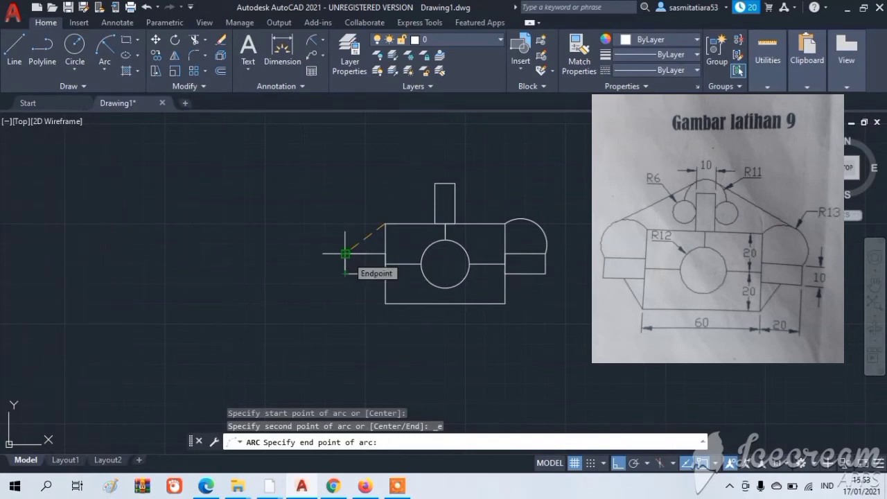
left_click(345, 253)
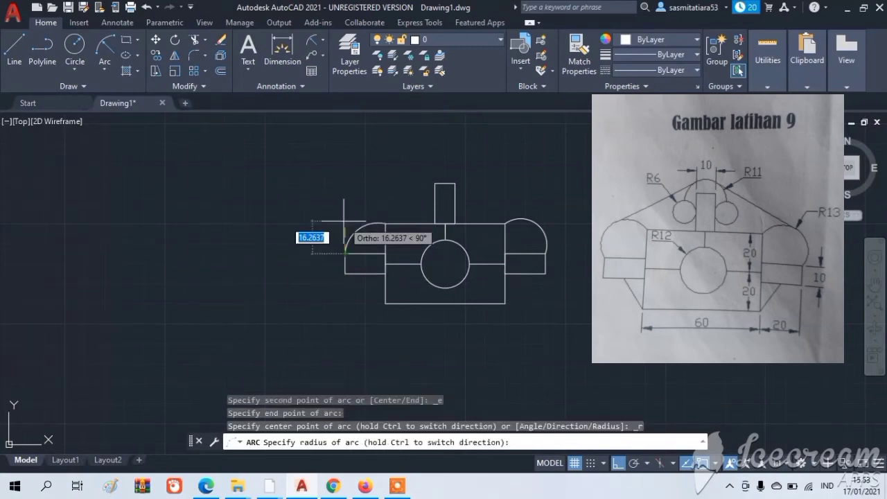
type("13")
key("Return")
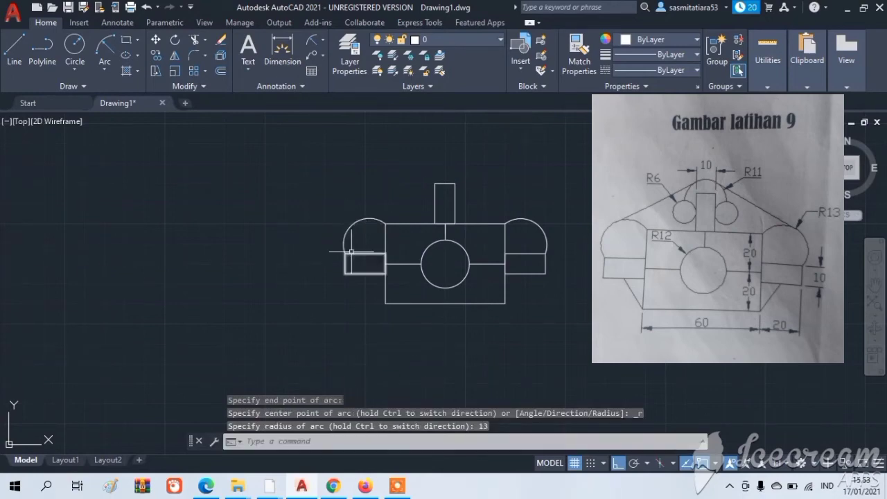
- Try diagonal lines from the large rectangle's two lower corners to the outer lower corners of the side rectangles
left_click(10, 62)
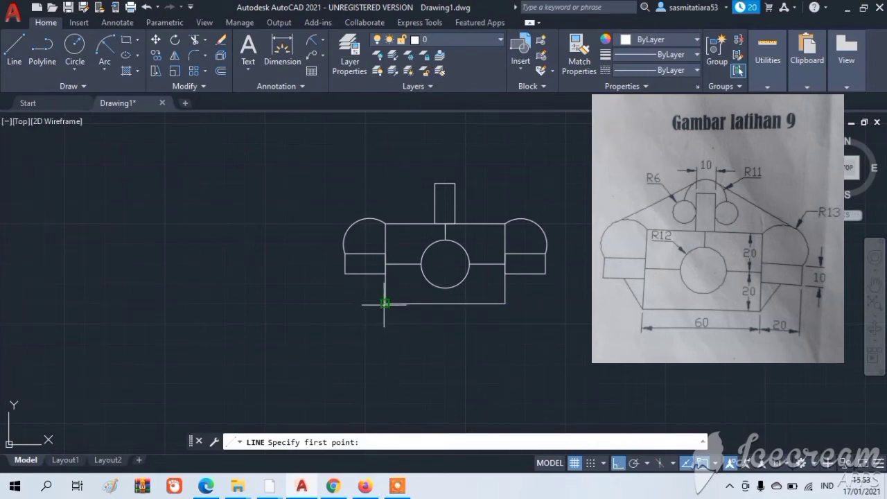
left_click(385, 303)
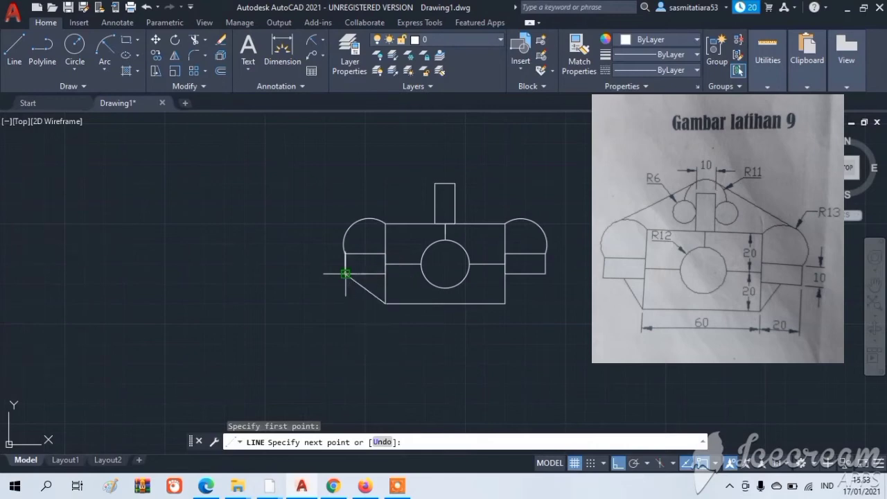
left_click(345, 274)
key("Escape")
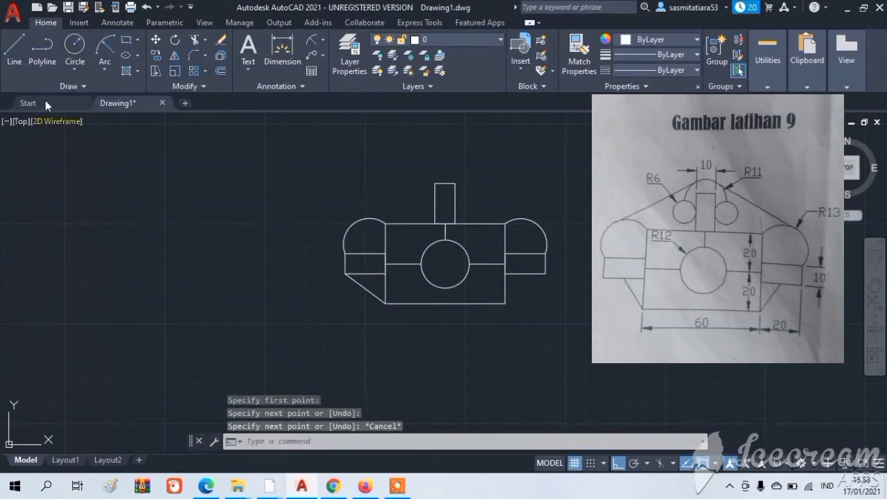
key("Return")
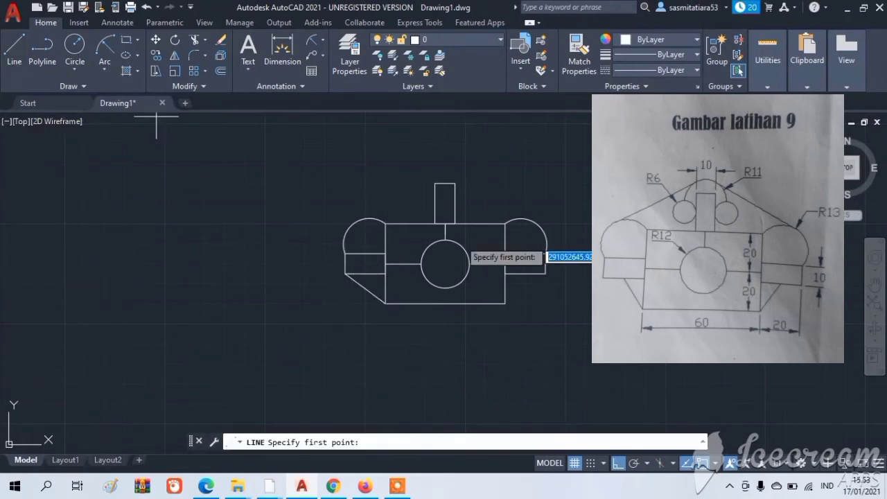
left_click(505, 303)
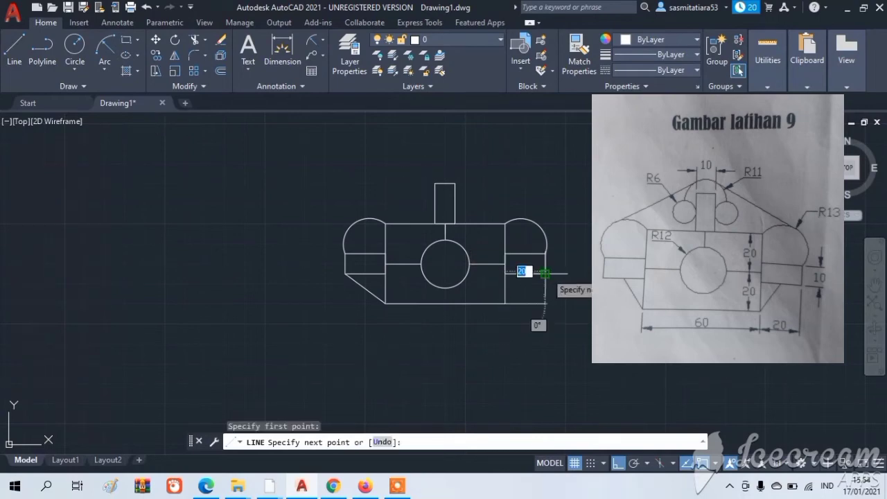
left_click(546, 274)
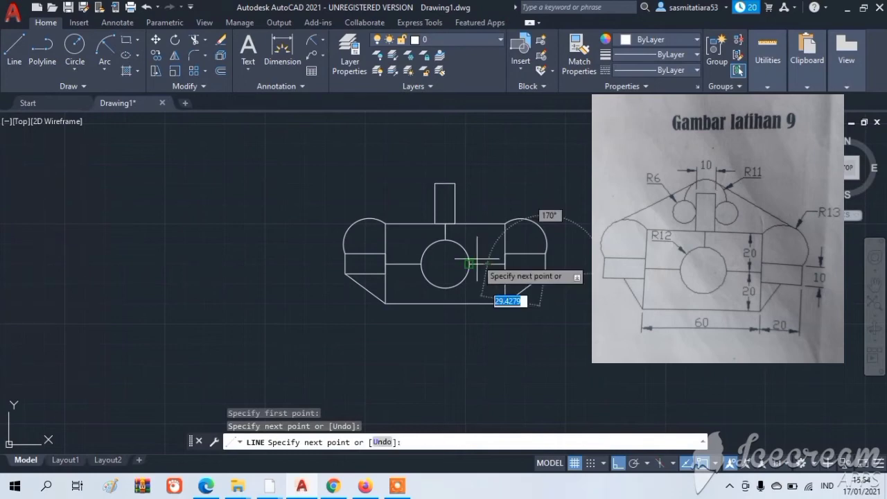
key("Escape")
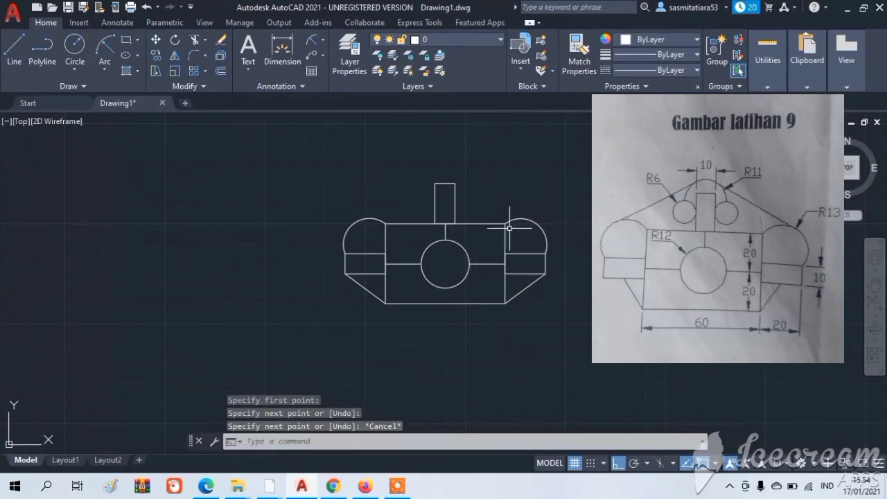
- Delete the two diagonal lines between the large rectangle's lower corners and the side rectangles
left_click(375, 297)
key("Escape")
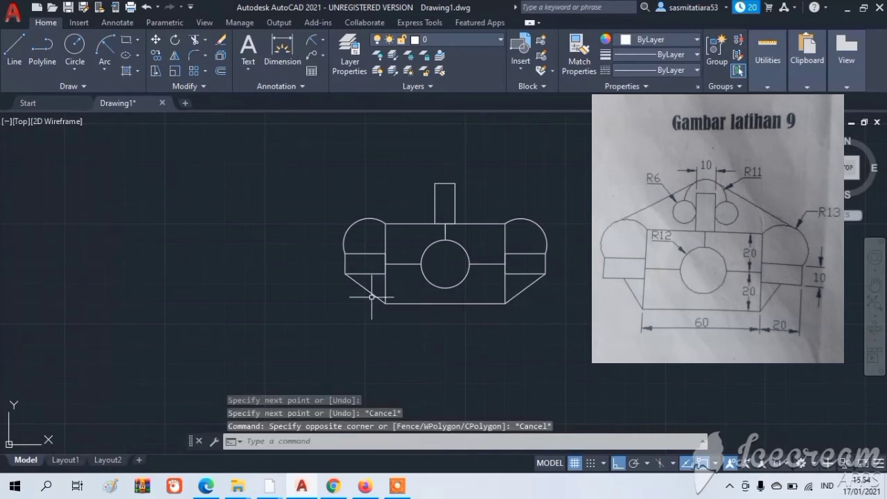
left_click(375, 296)
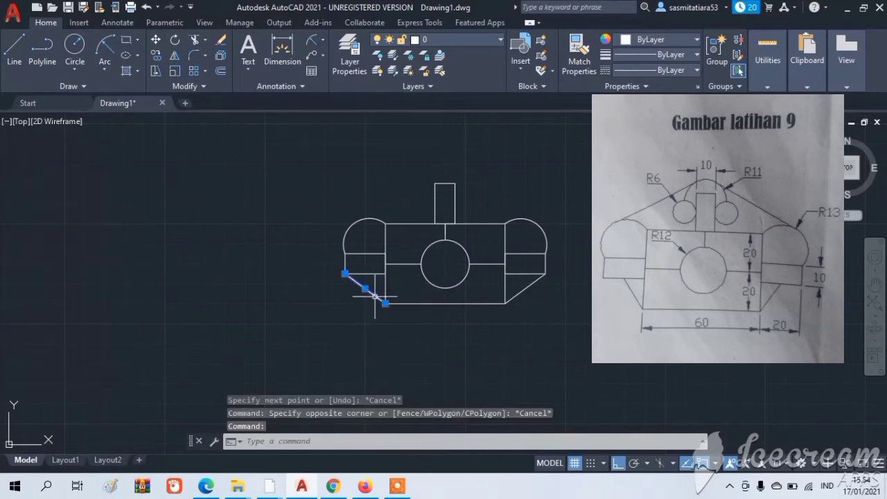
key("Delete")
left_click(515, 295)
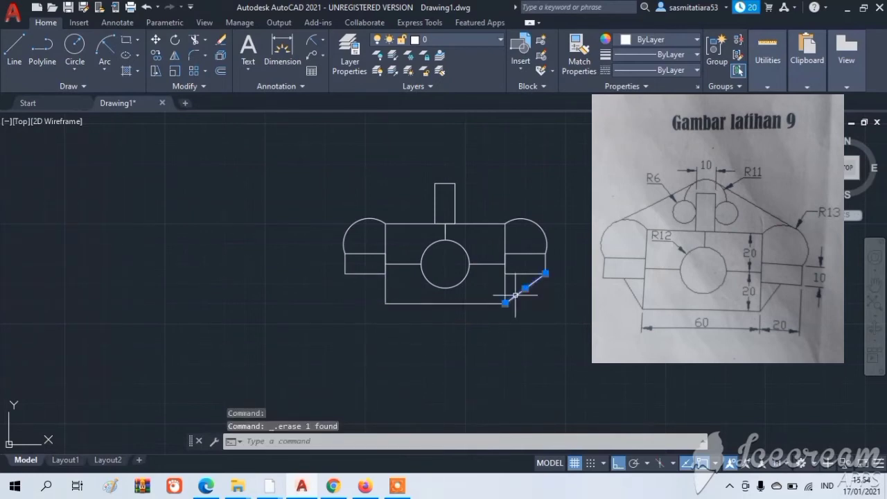
key("Delete")
- Draw a line from the large rectangle's lower-left corner to the midpoint of the left side rectangle's bottom edge
left_click(14, 48)
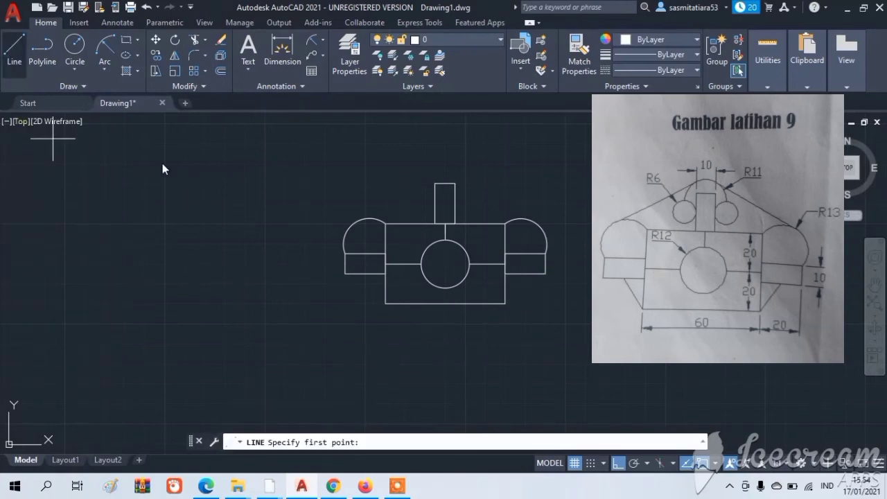
left_click(385, 303)
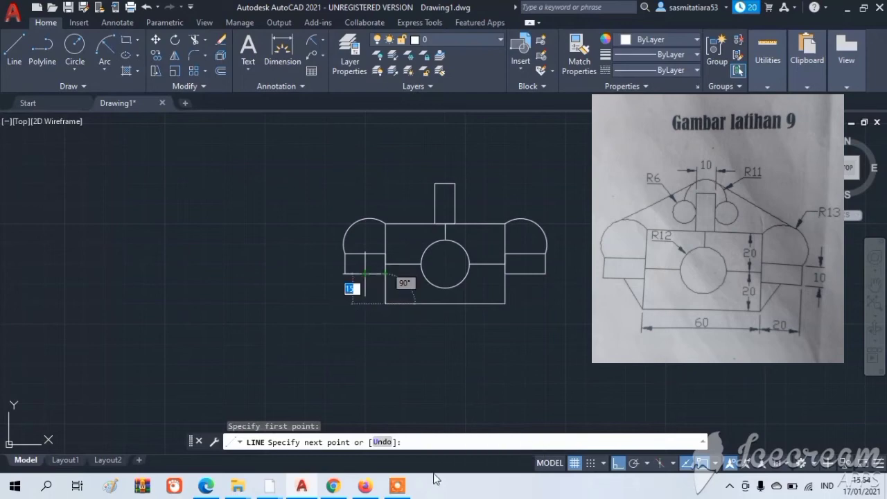
type("mid")
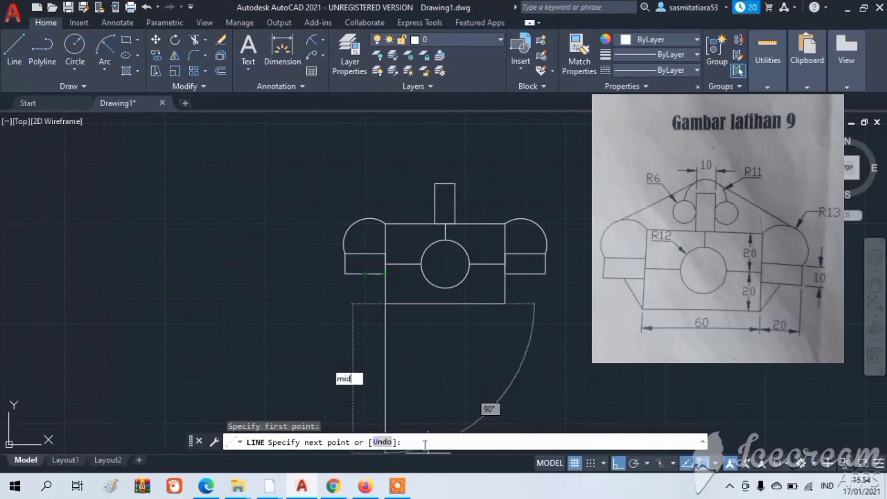
key("Return")
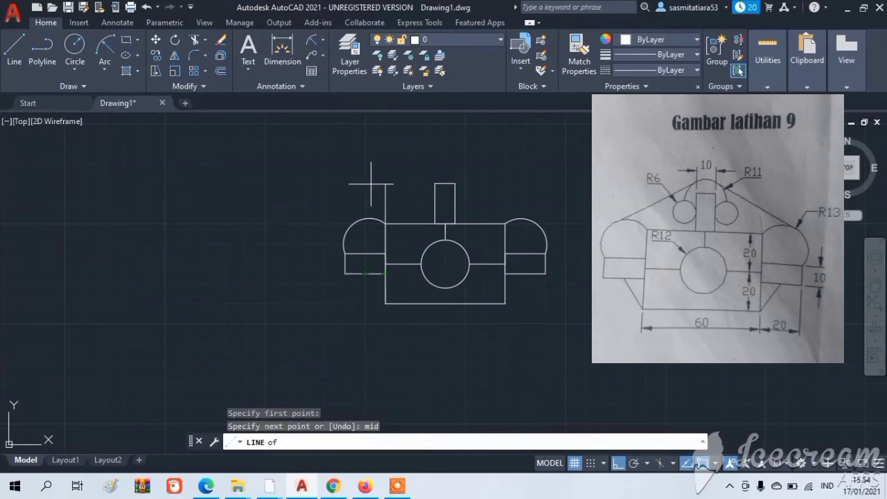
left_click(366, 273)
key("Escape")
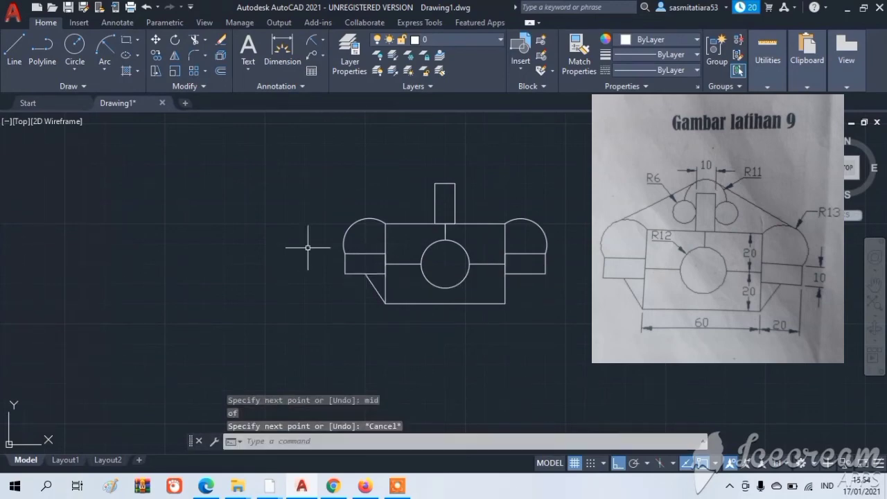
- Draw a line from the large rectangle's lower-right corner to the midpoint of the right side rectangle's bottom edge
left_click(7, 47)
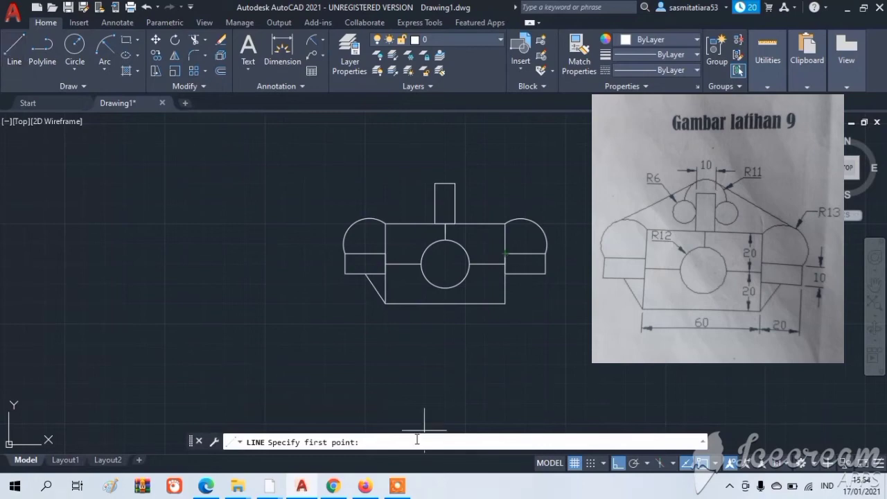
type("end")
key("Return")
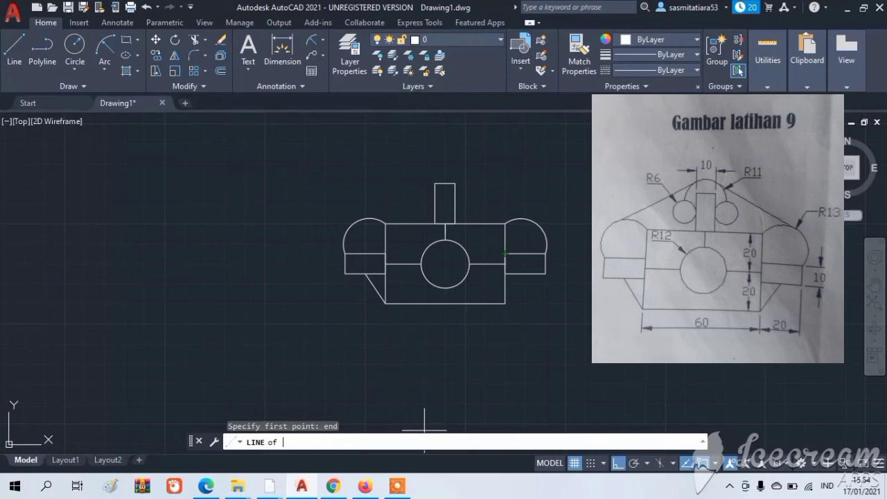
left_click(505, 300)
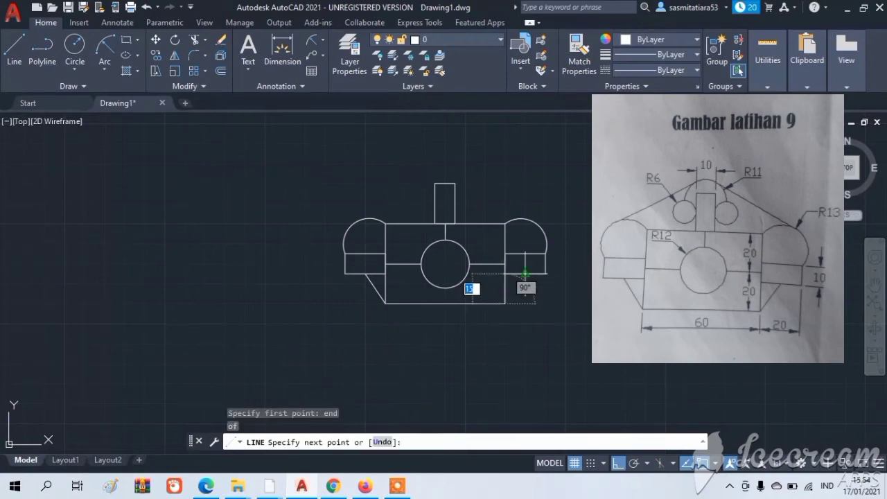
left_click(525, 274)
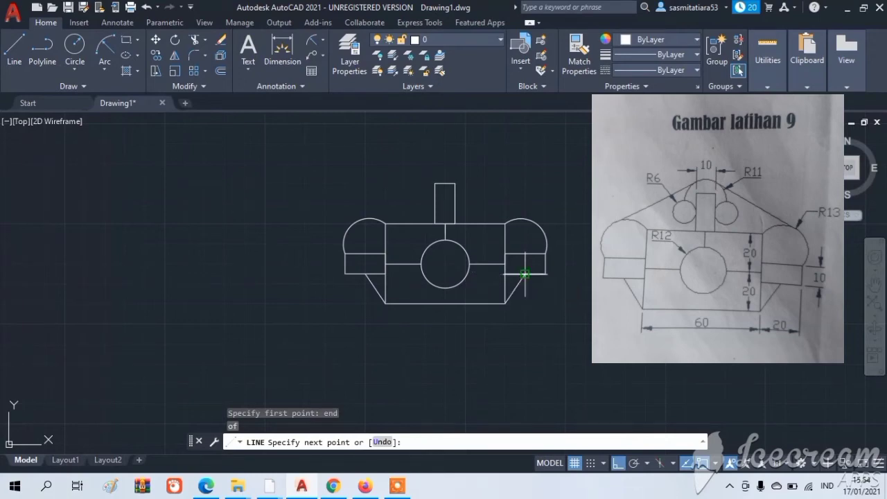
key("Escape")
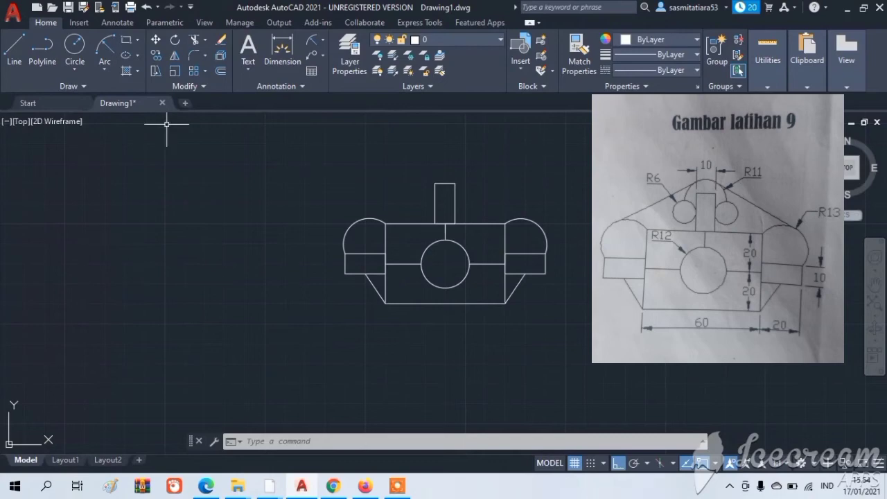
- Draw a horizontal line 6 long, extending right from the midpoint of the upper rectangle's right edge
left_click(10, 56)
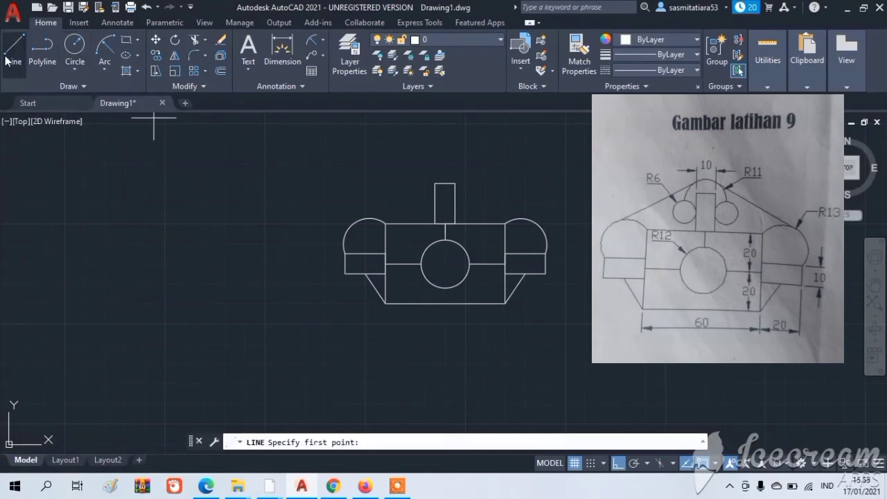
left_click(23, 67)
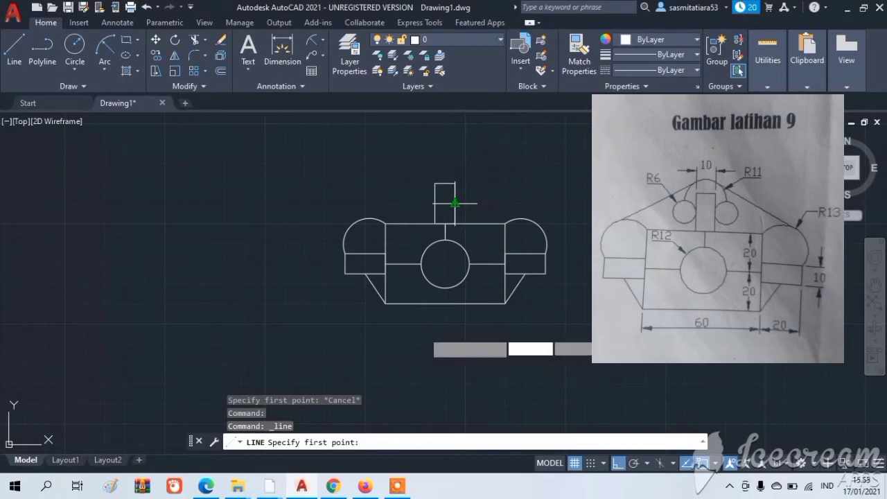
type("mid")
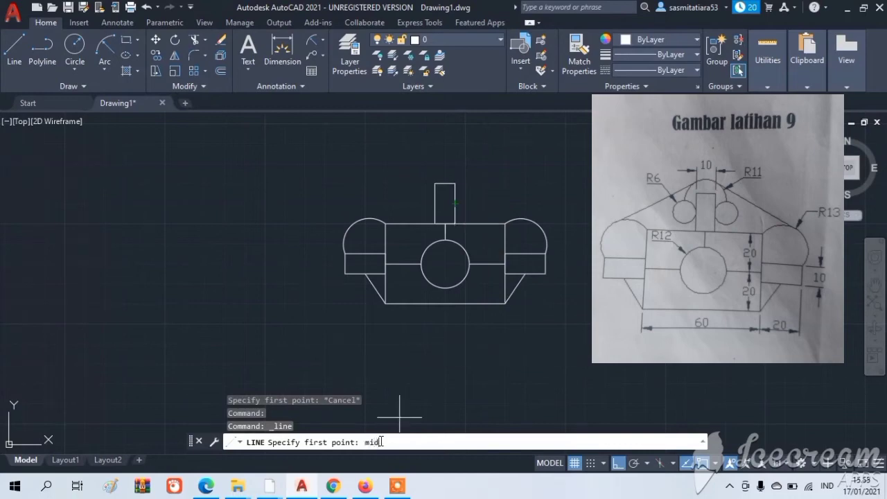
key("Return")
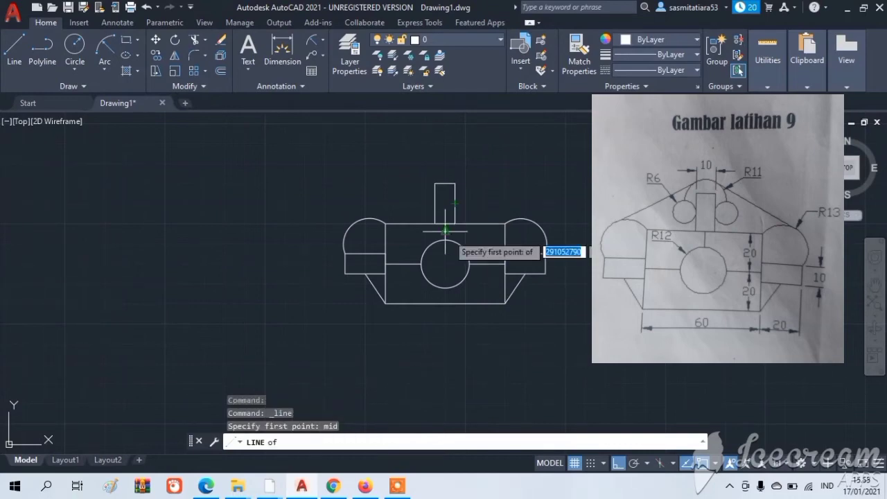
left_click(455, 204)
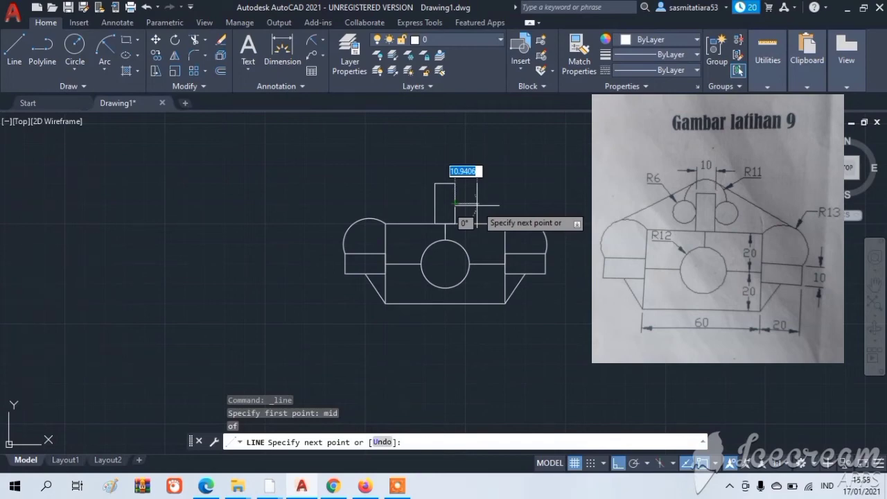
type("6")
key("Return")
key("Escape")
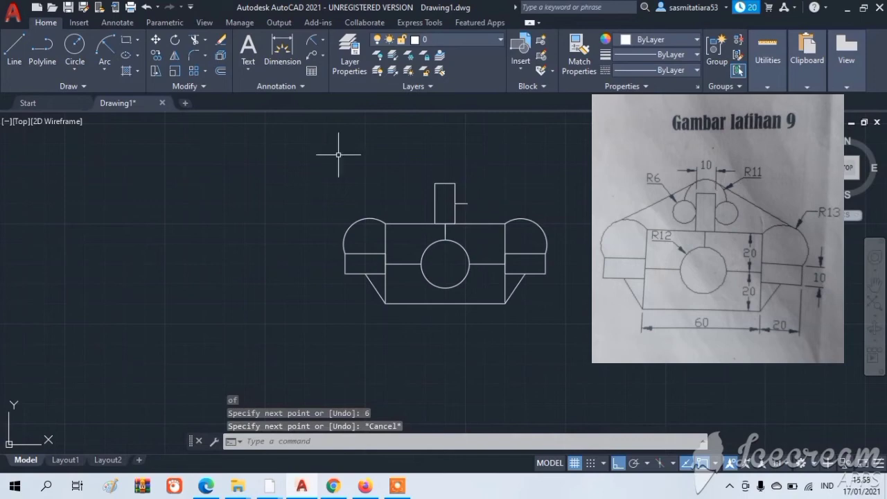
- Draw a circle of radius 6 centred on the outer end of the construction line at the upper rectangle's right edge
left_click(76, 69)
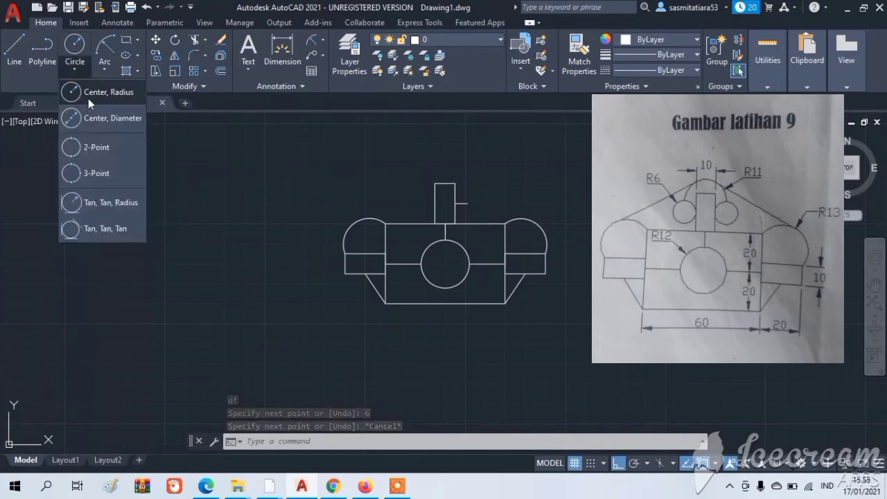
left_click(88, 98)
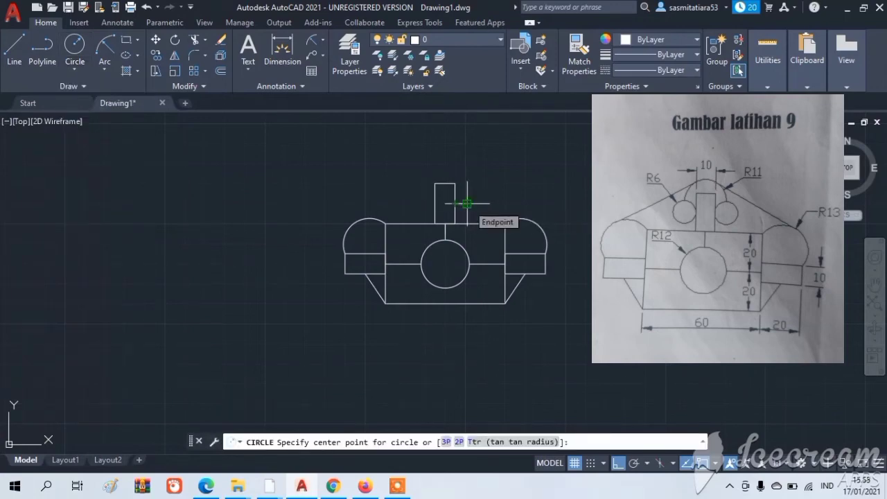
left_click(467, 203)
type("6")
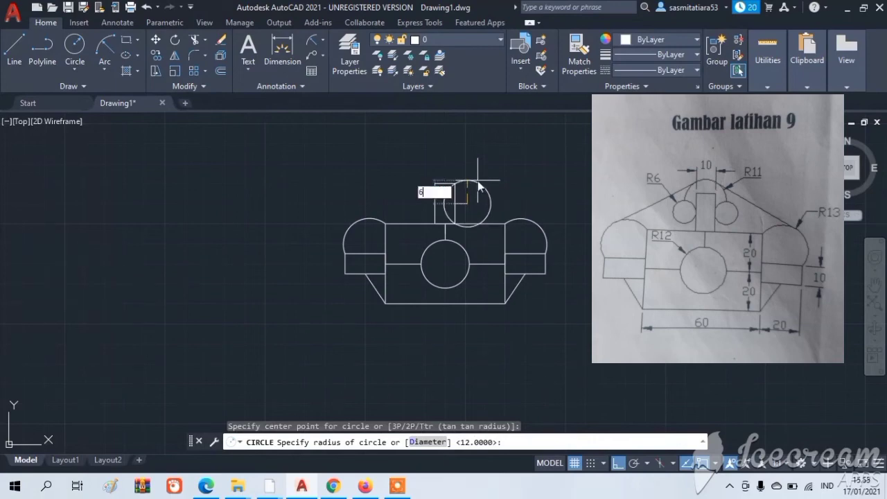
key("Return")
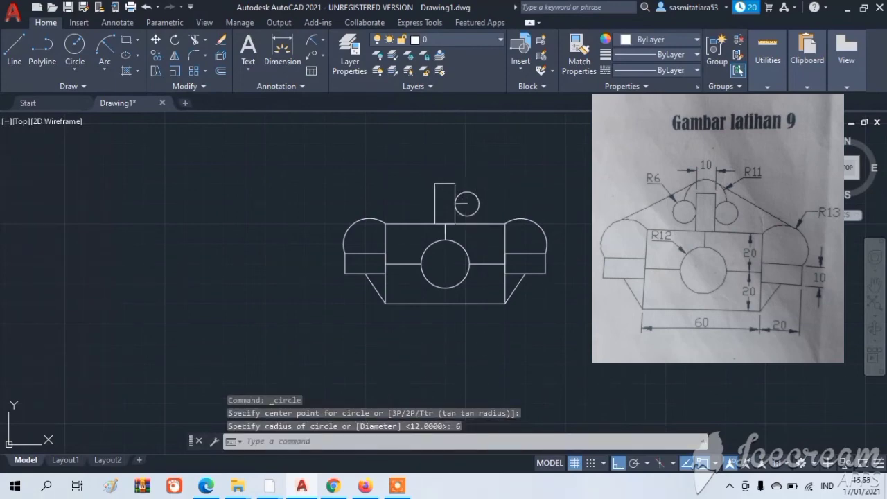
- Delete the short construction line inside the right radius-6 circle
left_click(465, 202)
key("Escape")
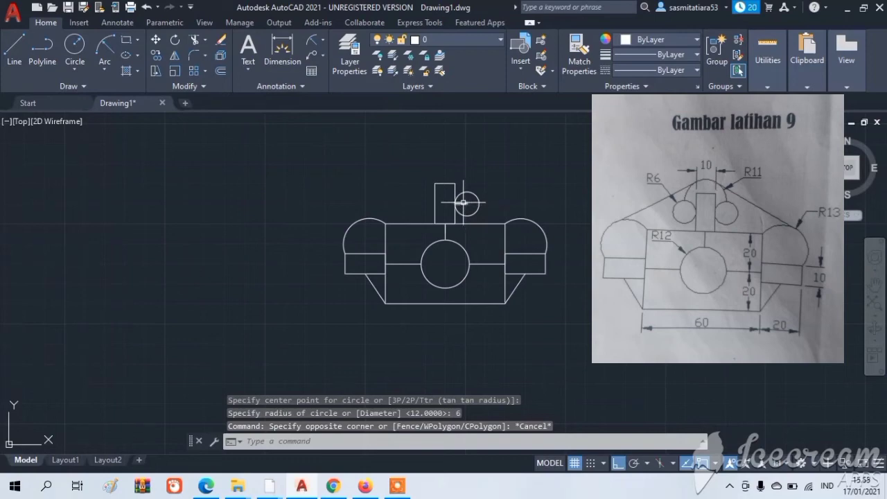
left_click(461, 204)
key("Delete")
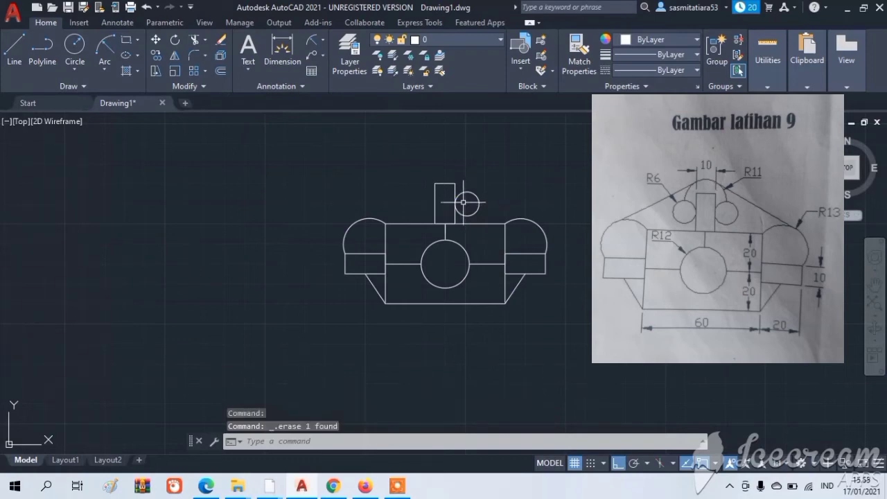
- Draw a horizontal line 6 long, extending left from the midpoint of the upper rectangle's left edge
left_click(14, 47)
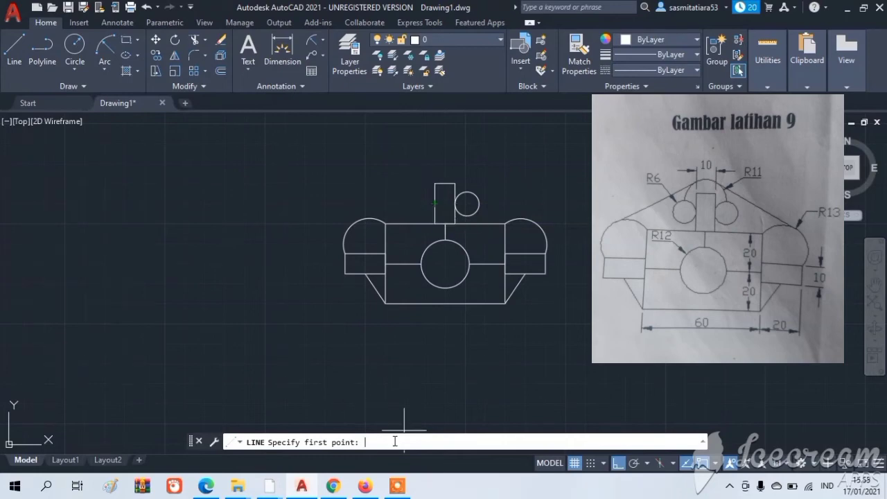
type("mid")
key("Return")
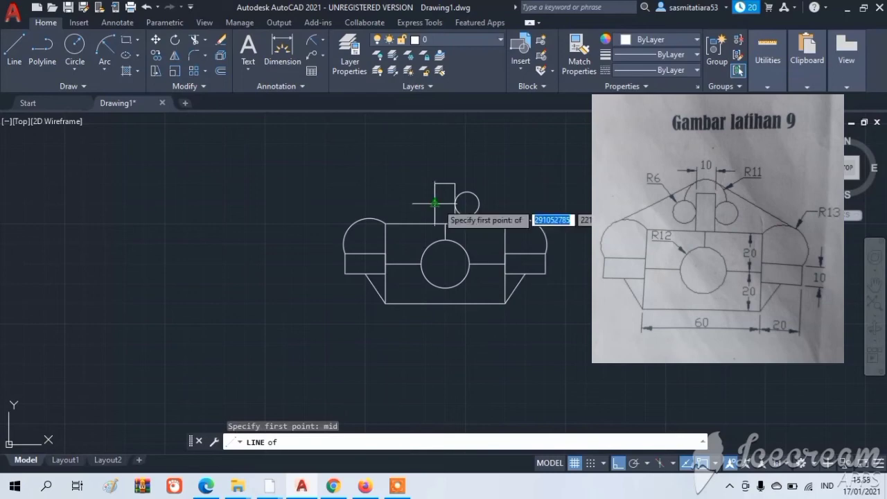
left_click(435, 203)
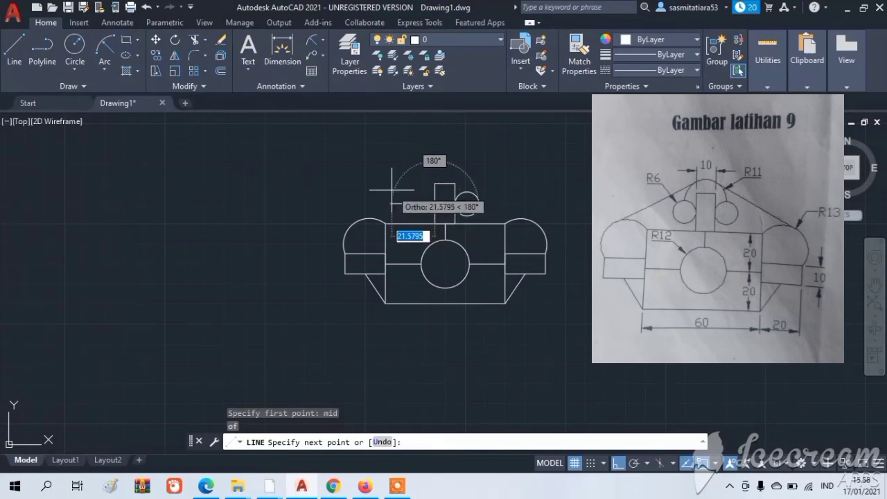
type("6")
key("Return")
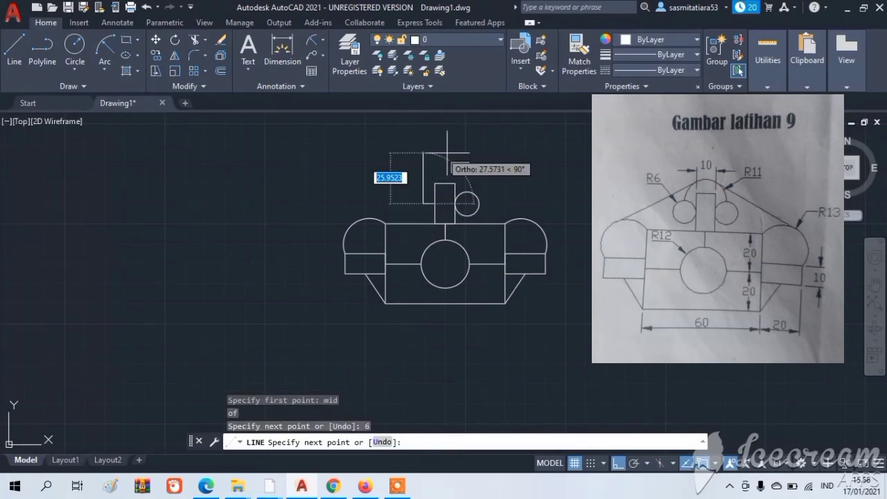
key("Escape")
- Draw a circle of radius 6 centred on the outer end of the construction line at the upper rectangle's left edge
left_click(85, 74)
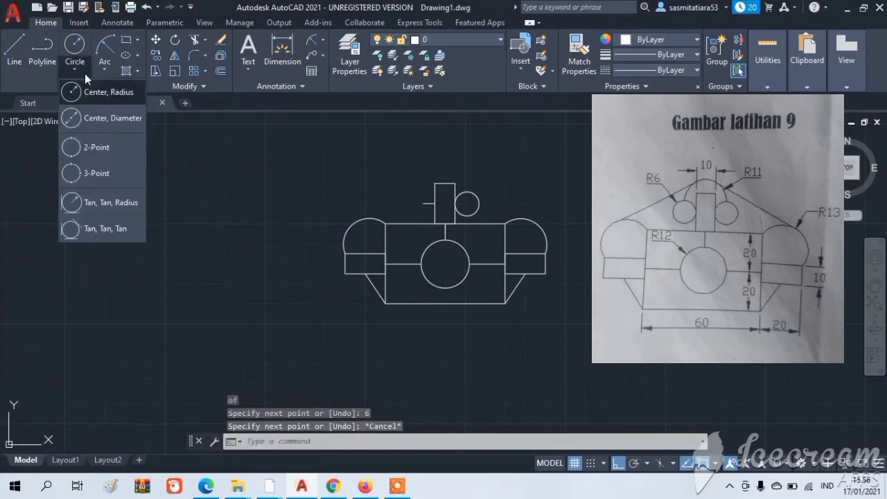
left_click(89, 92)
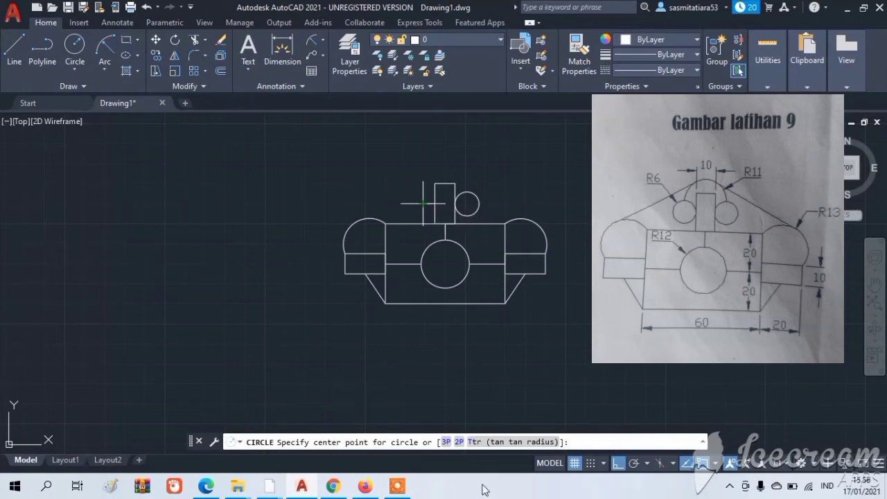
type("end")
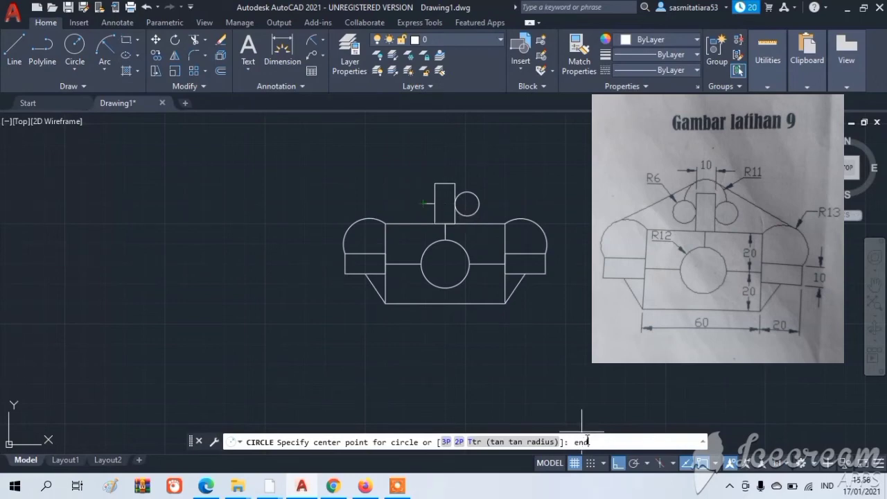
key("Return")
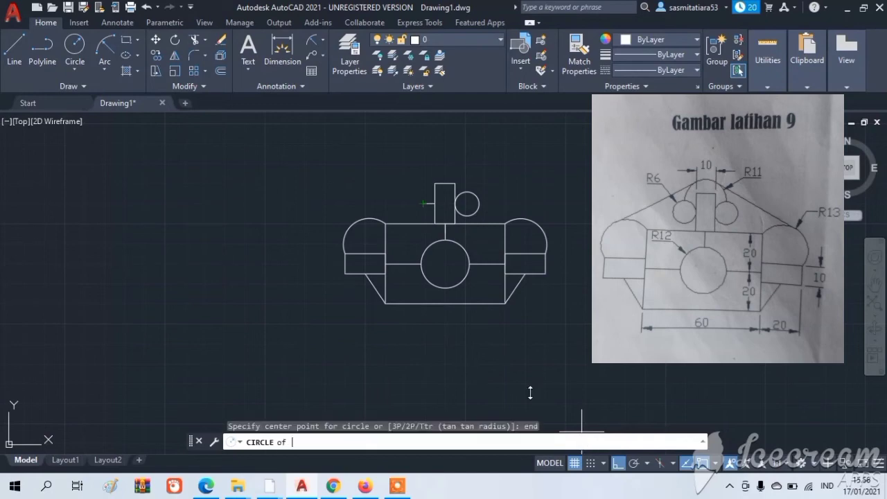
left_click(423, 203)
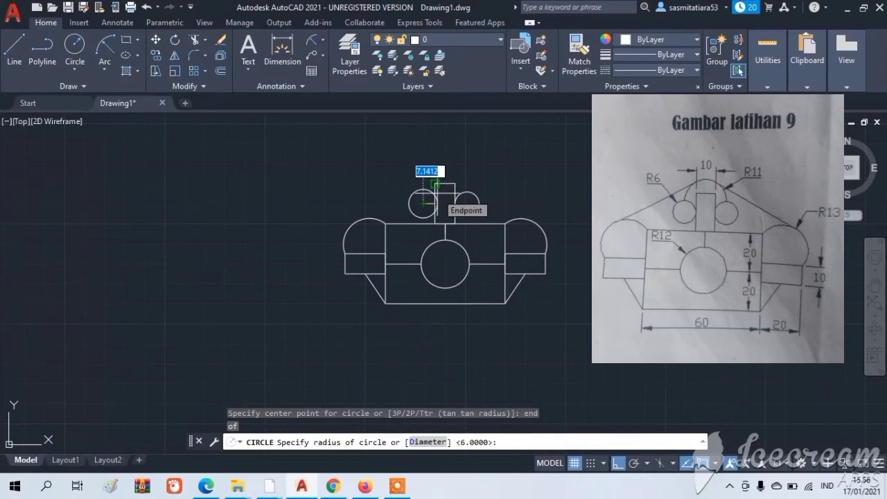
type("6")
key("Return")
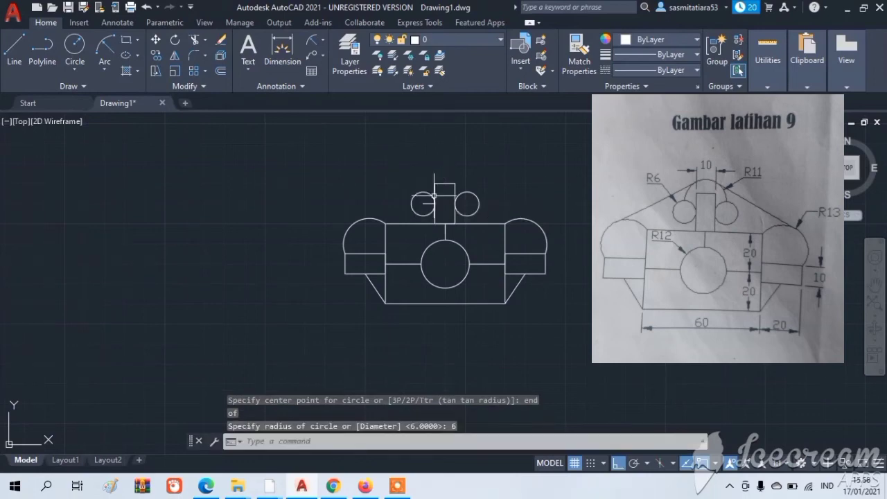
- Erase the short construction line inside the left radius-6 circle
left_click(422, 204)
mouse_move(424, 206)
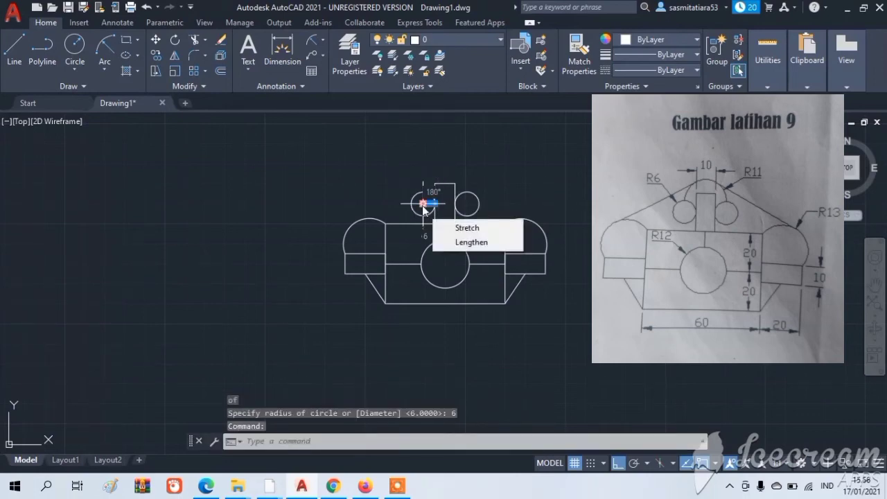
key("Delete")
key("Escape")
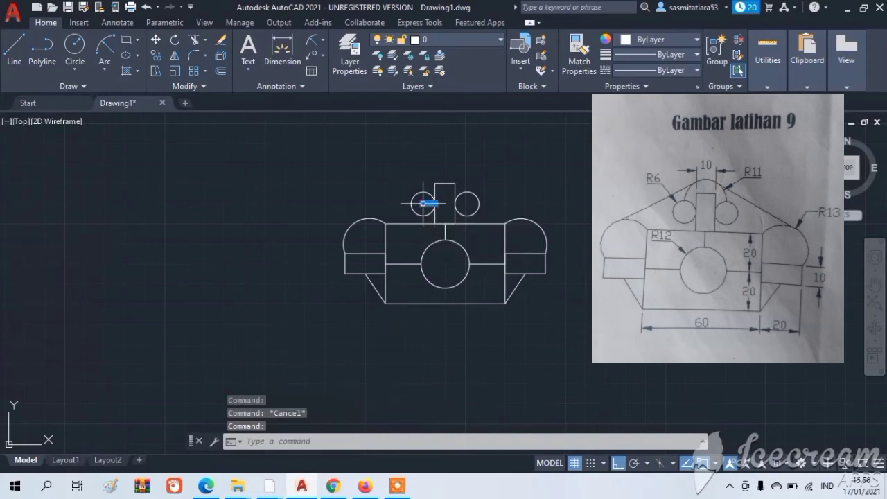
left_click(223, 44)
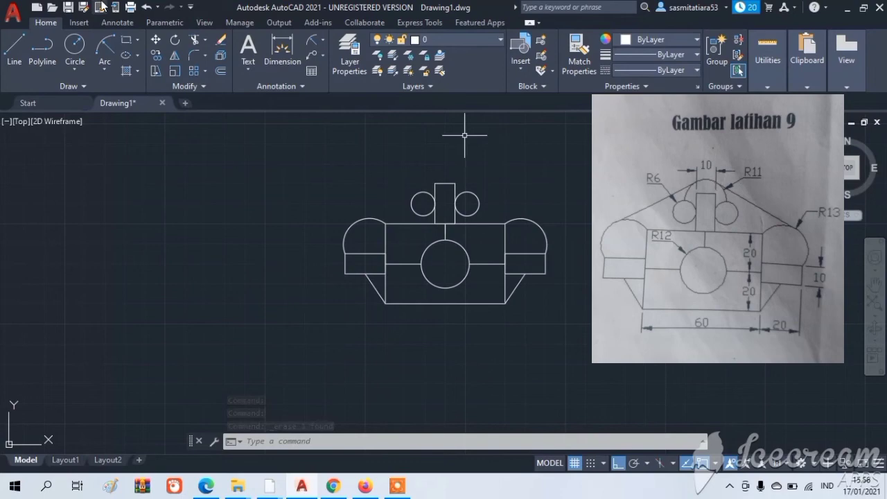
left_click(105, 67)
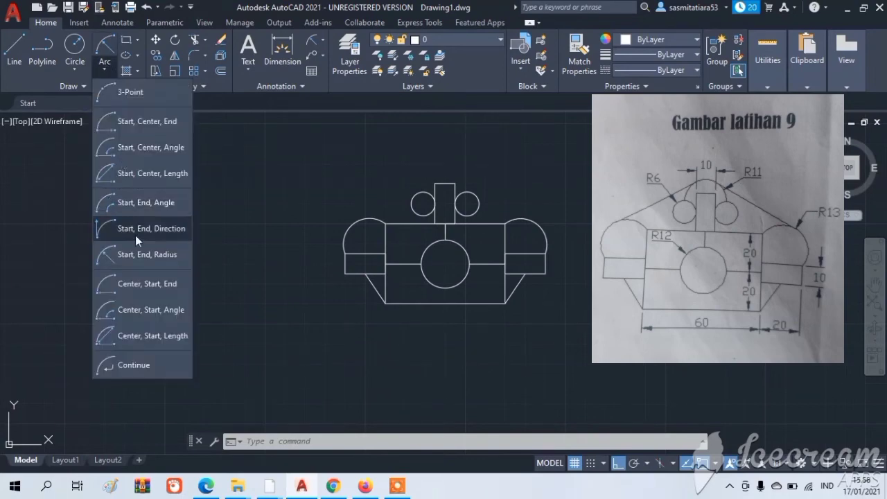
left_click(147, 254)
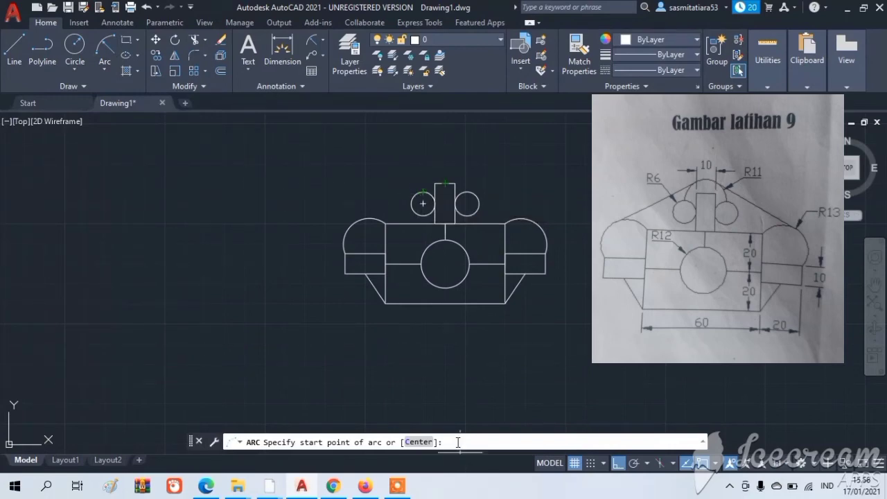
type("qua")
key("Return")
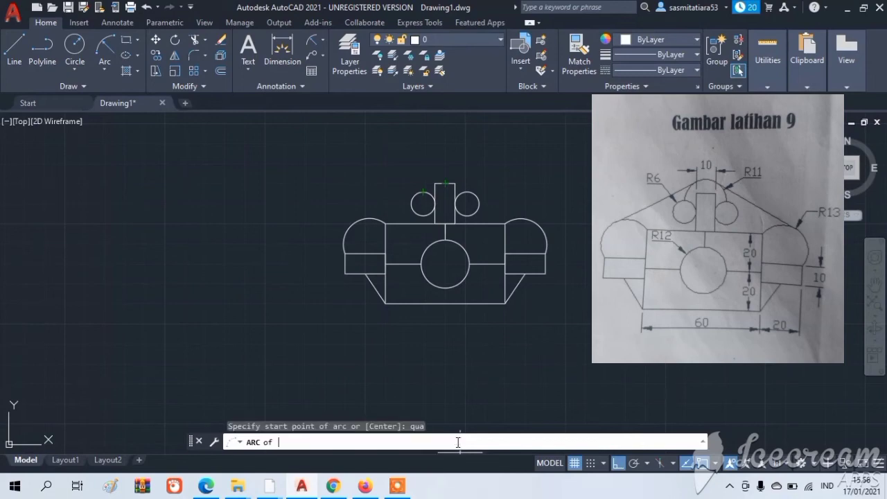
left_click(423, 192)
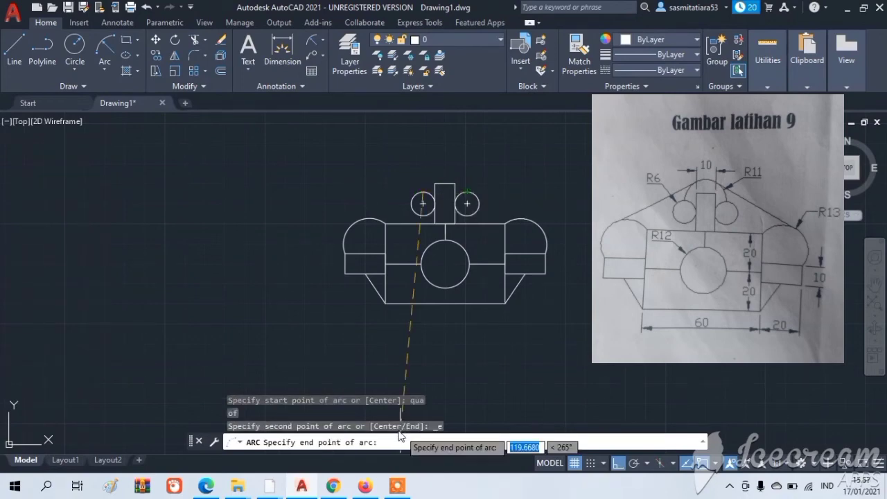
type("qua")
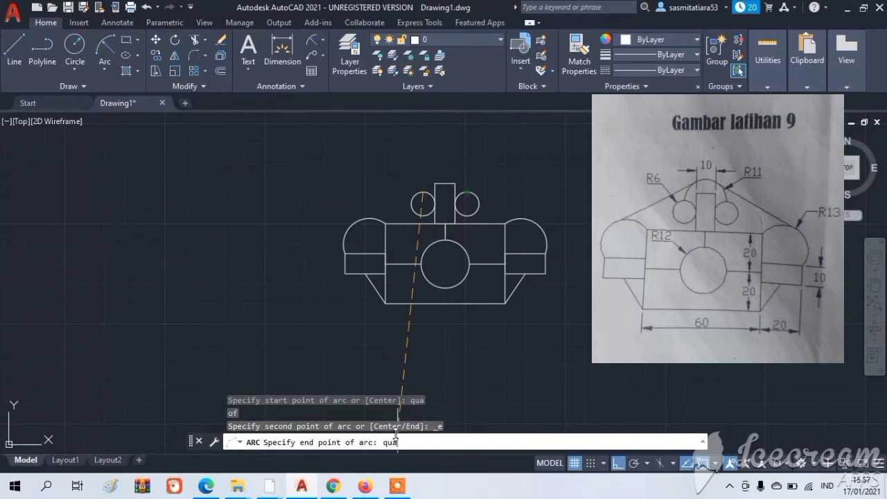
key("Return")
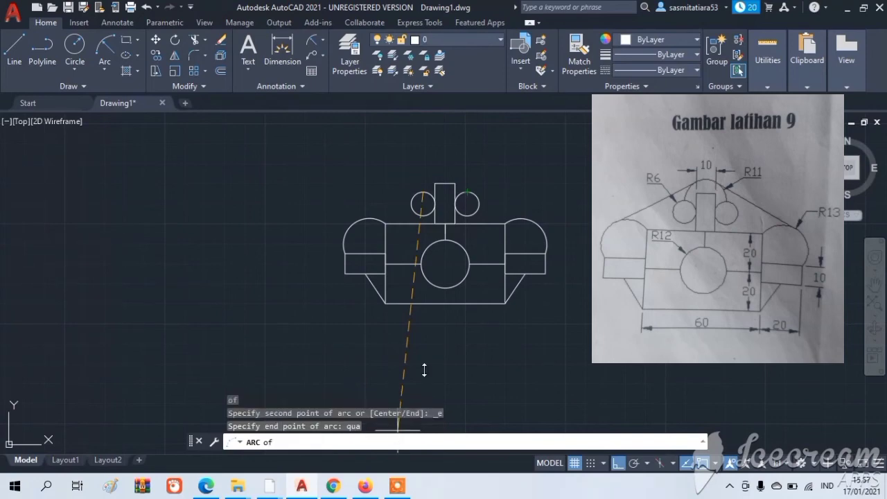
left_click(467, 192)
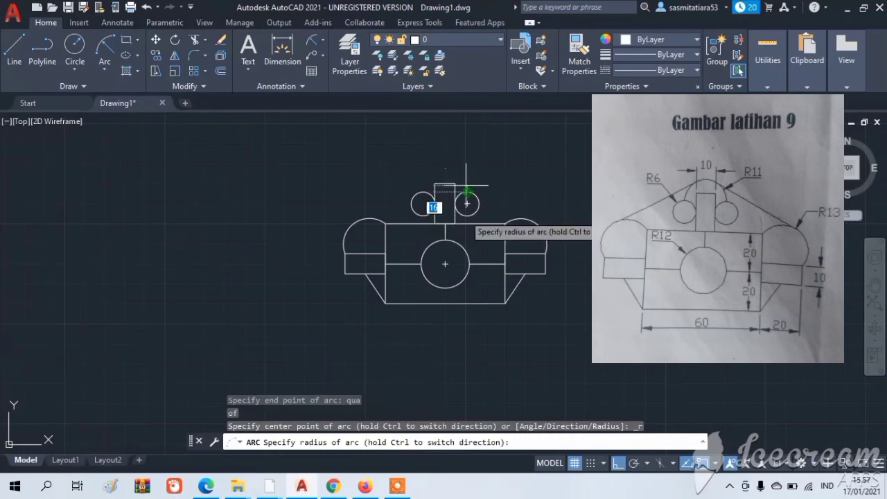
key("Escape")
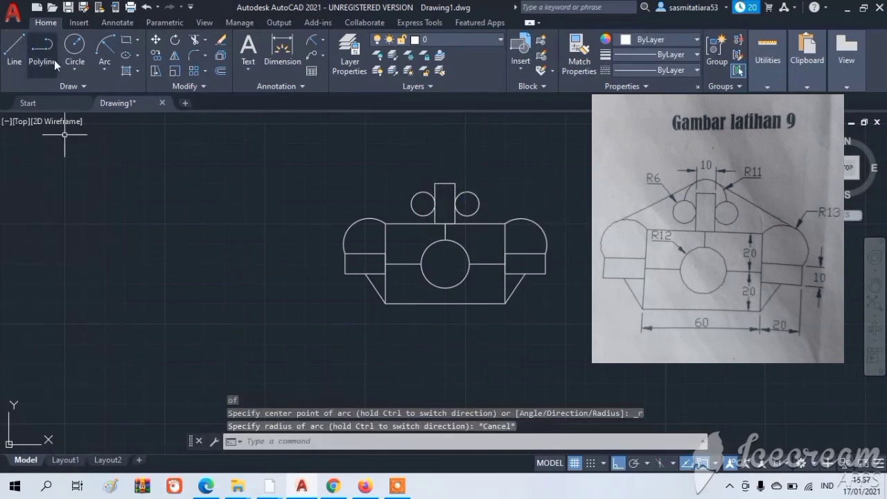
- Draw a Start, End, Radius arc of radius 11 from the right small circle's top quadrant to the left small circle's top quadrant
left_click(106, 74)
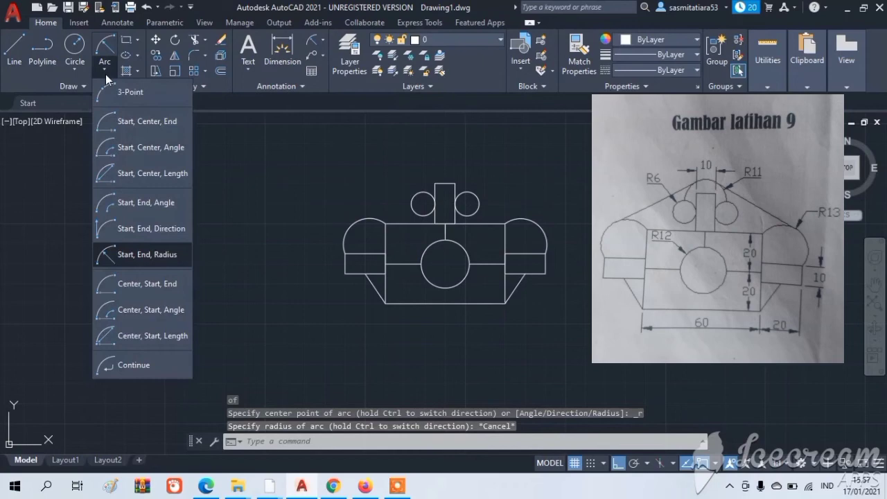
left_click(113, 247)
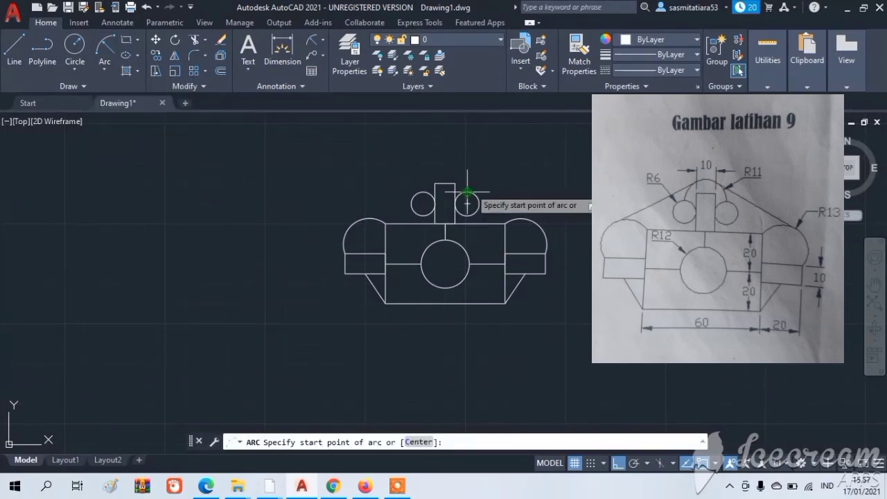
left_click(467, 193)
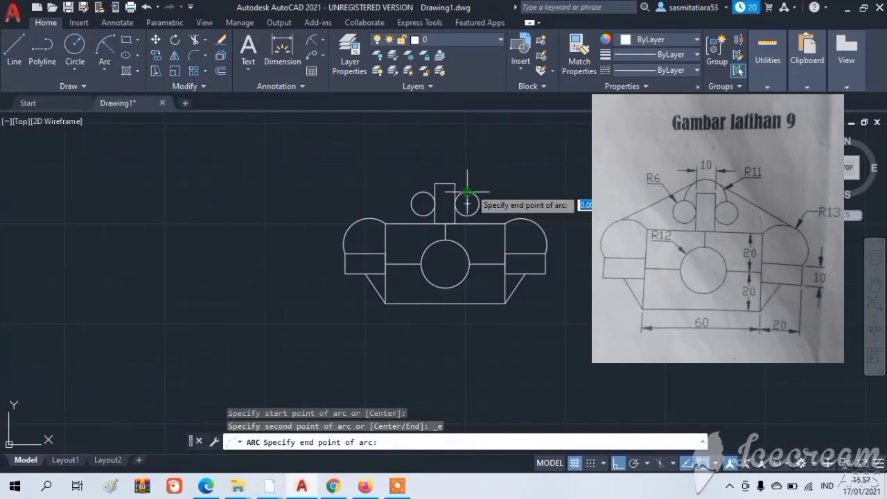
left_click(423, 191)
type("r")
key("Return")
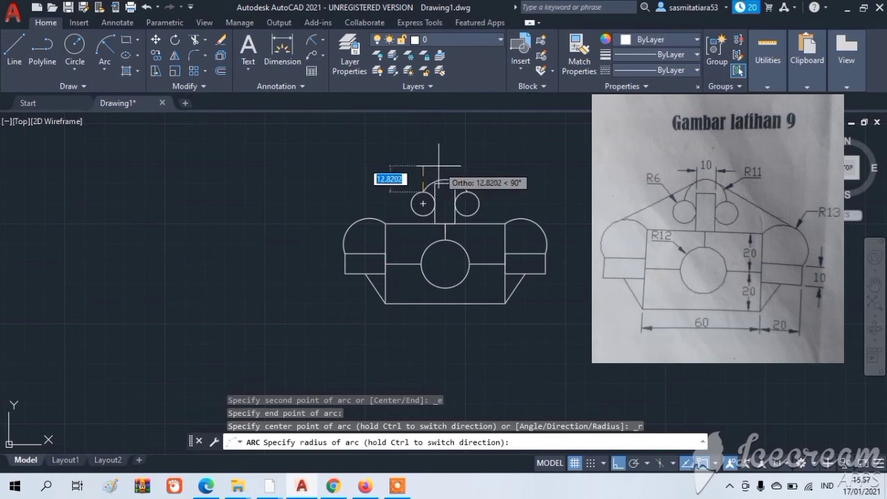
type("11")
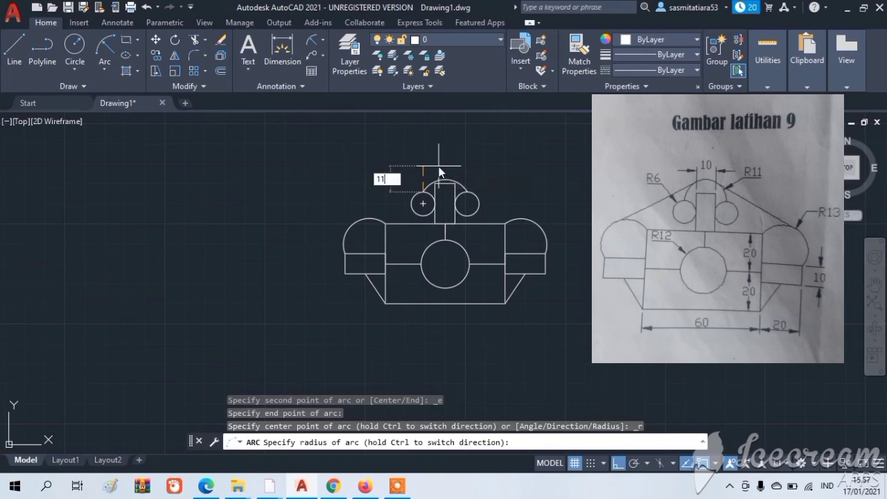
key("Return")
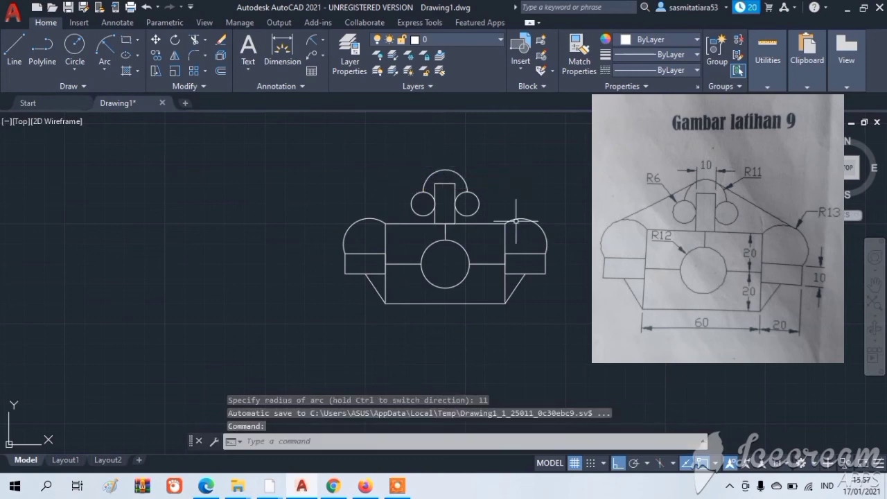
- Add a radius dimension to the top arc above the upper rectangle, with its text outside, above and right of the arc
left_click(324, 42)
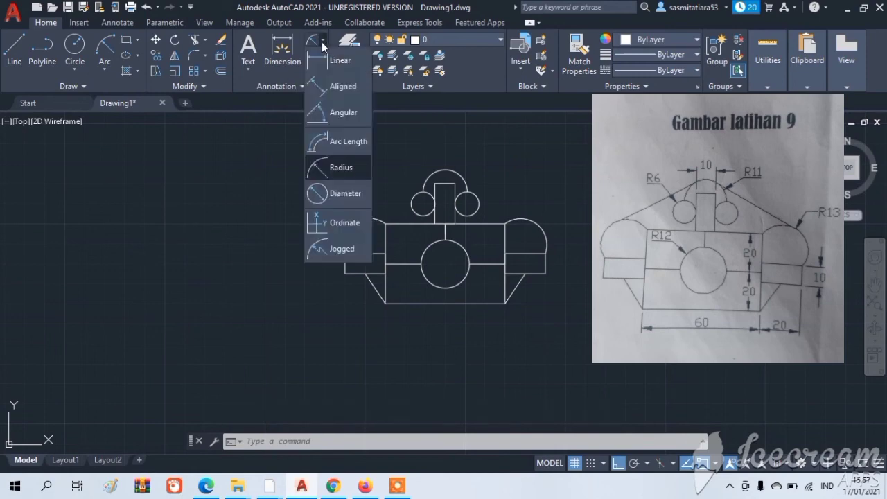
left_click(334, 168)
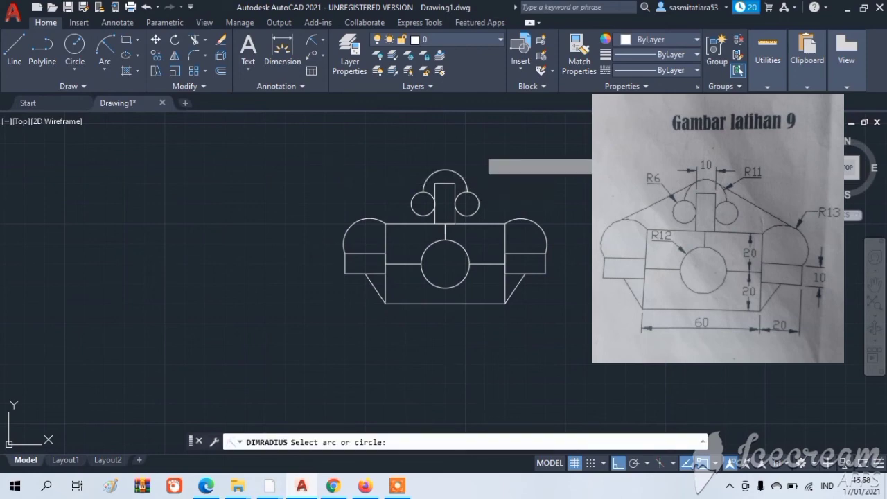
left_click(461, 176)
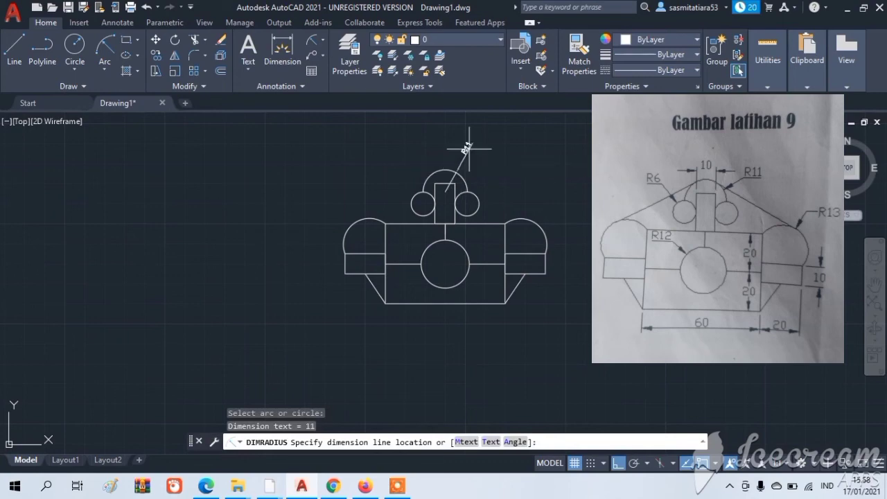
left_click(470, 148)
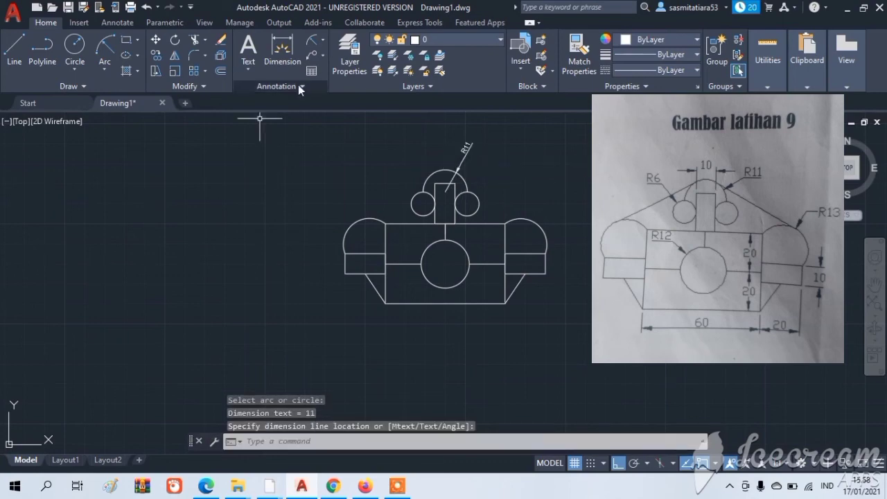
- Add radius dimensions to the right and left large side arcs, placing each text diagonally outward above its arc
left_click(312, 43)
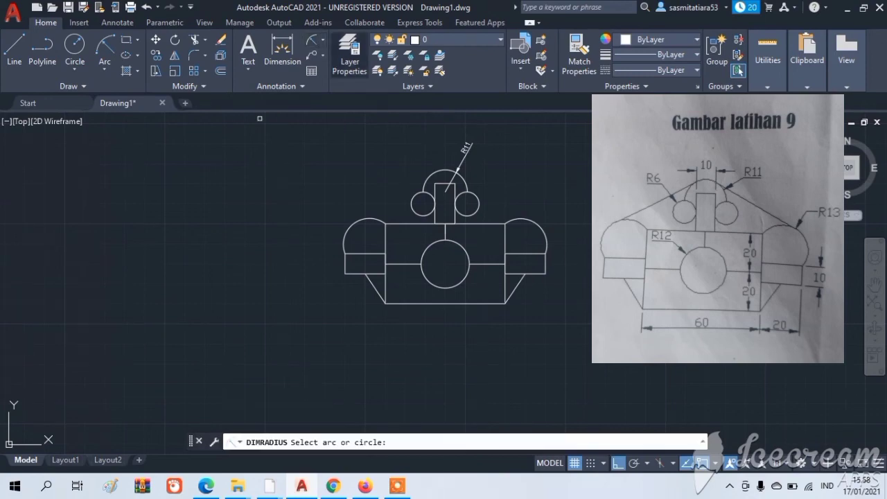
left_click(541, 229)
left_click(564, 200)
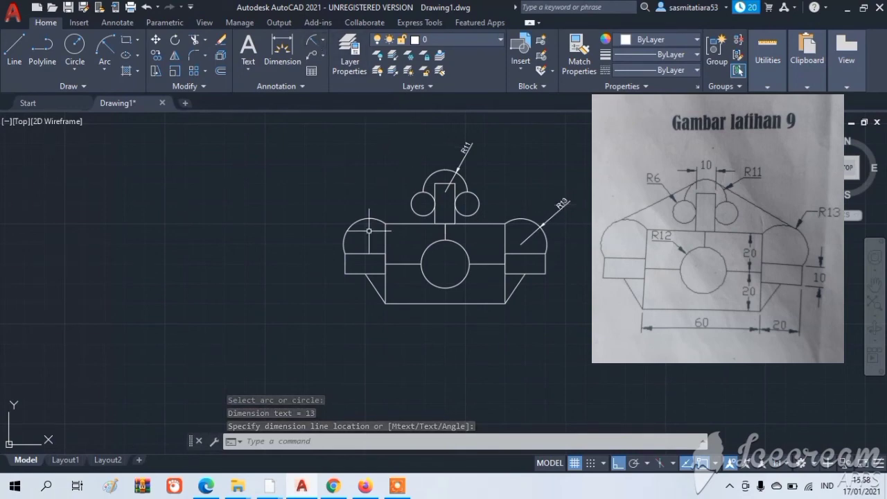
left_click(315, 42)
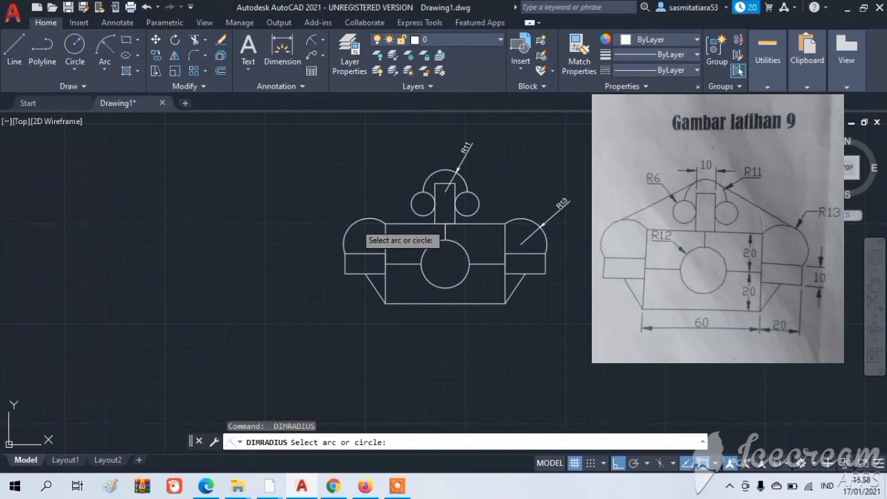
left_click(355, 223)
left_click(317, 187)
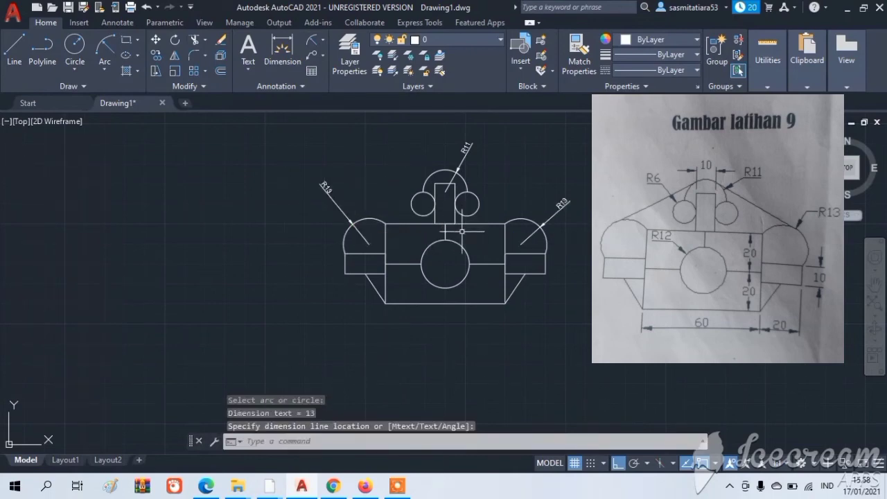
- Add radius dimensions to the central circle and the left small circle, placing both texts to the upper left of their circles
key("Return")
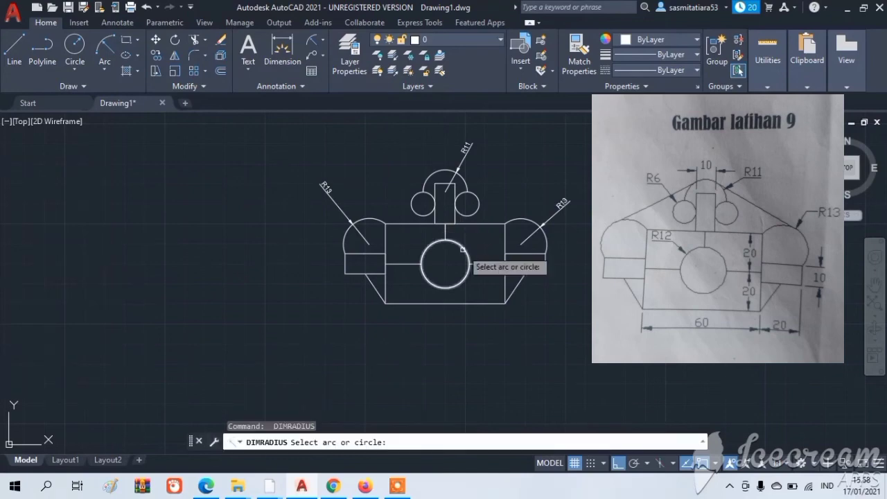
left_click(463, 250)
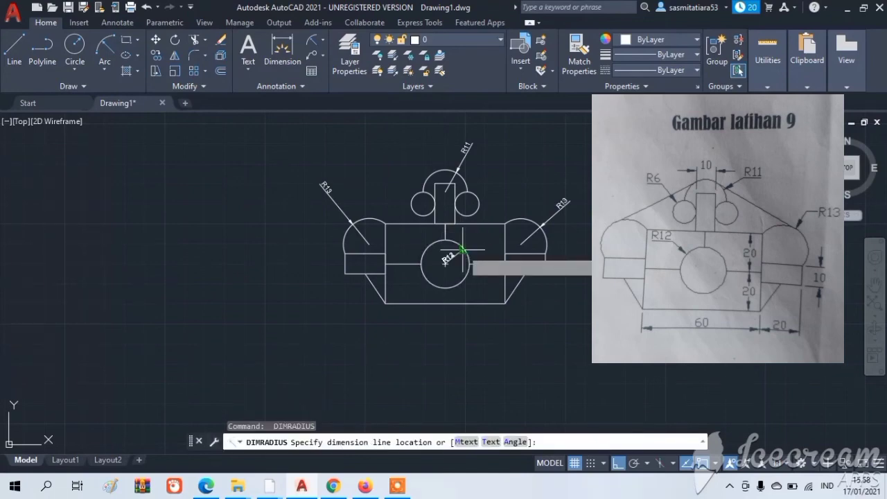
left_click(407, 240)
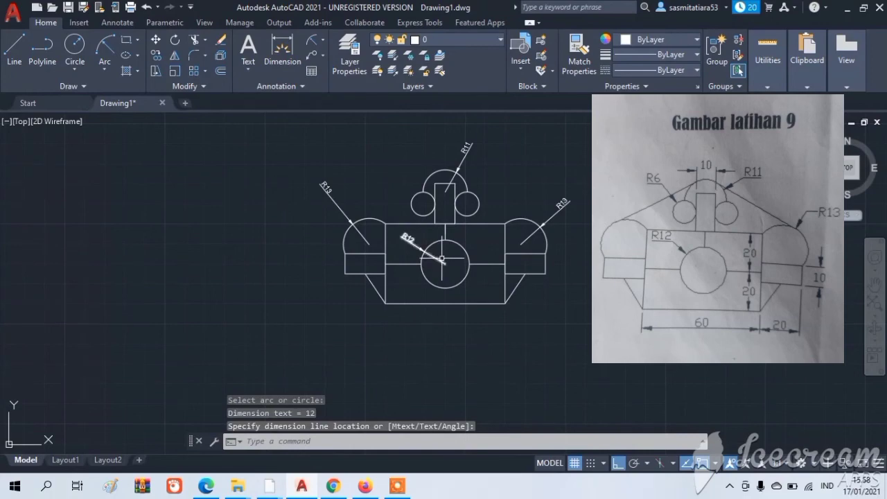
key("space")
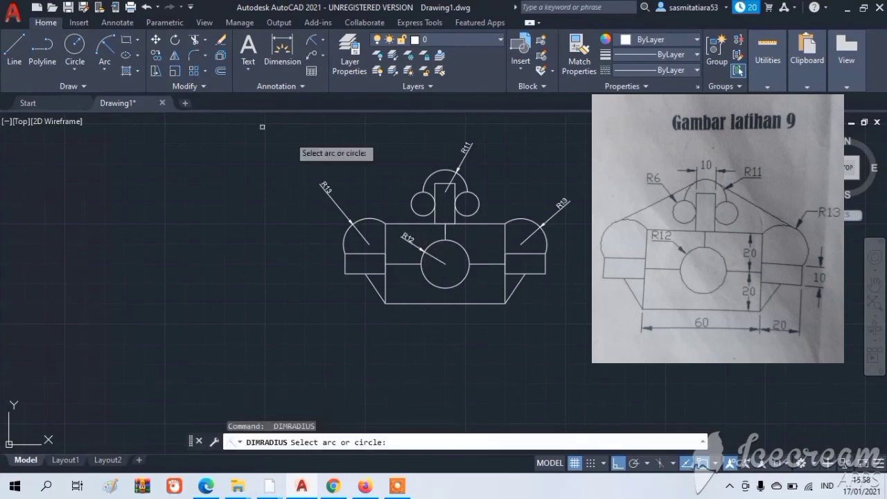
left_click(413, 201)
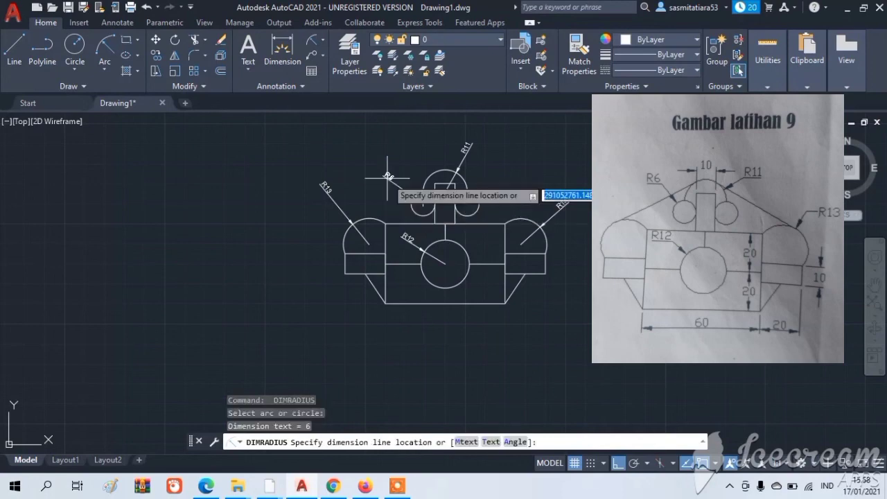
left_click(392, 173)
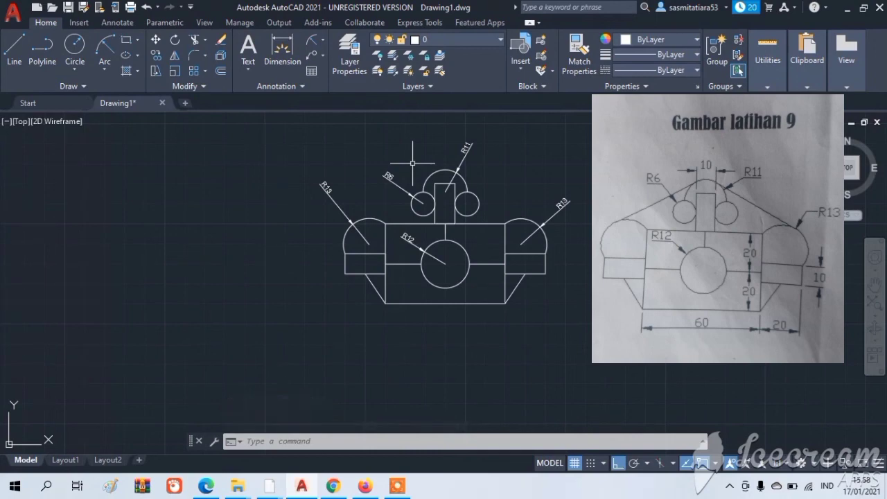
- Add a horizontal linear dimension from the main body's lower-right corner to the right side block's outer lower corner, just below the body
left_click(323, 41)
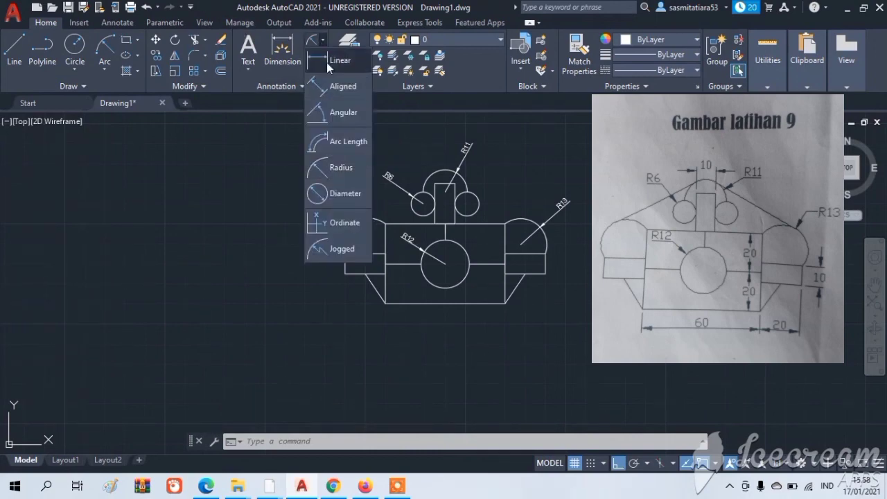
left_click(327, 61)
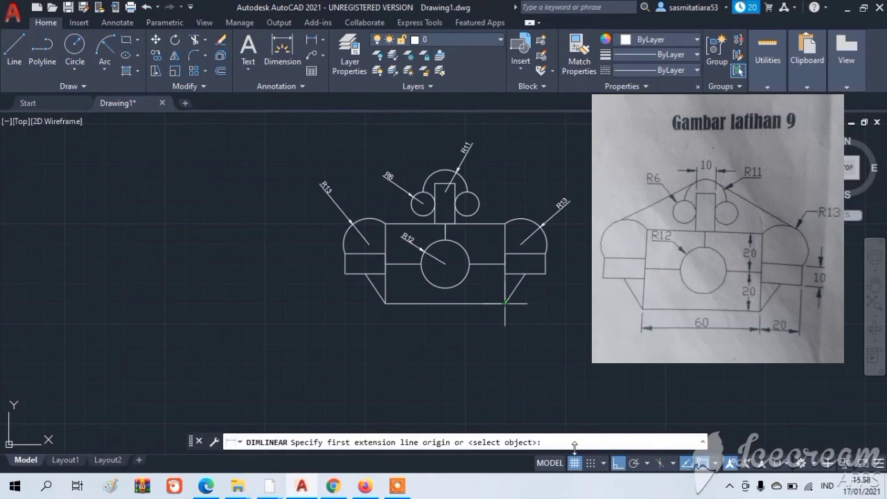
type("end")
key("Return")
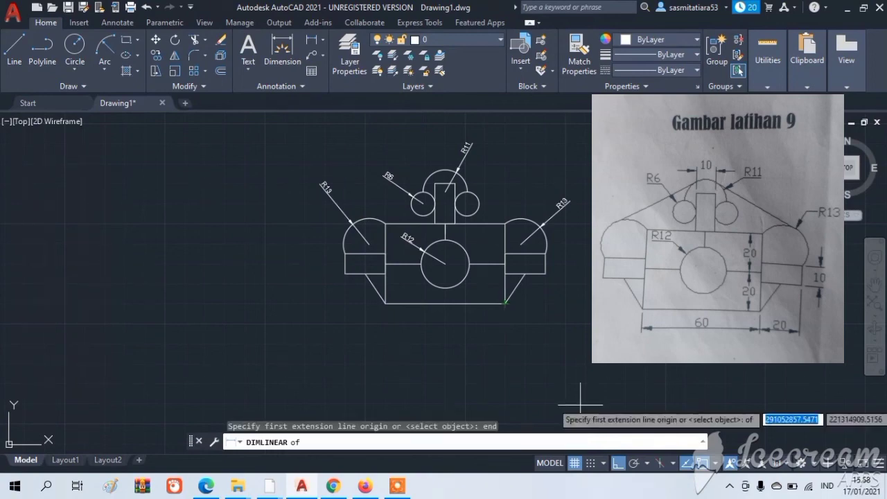
left_click(507, 303)
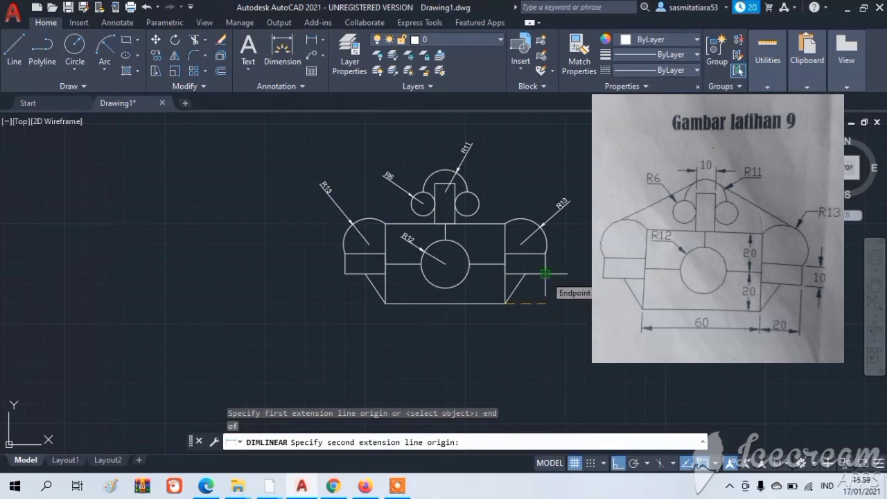
left_click(545, 274)
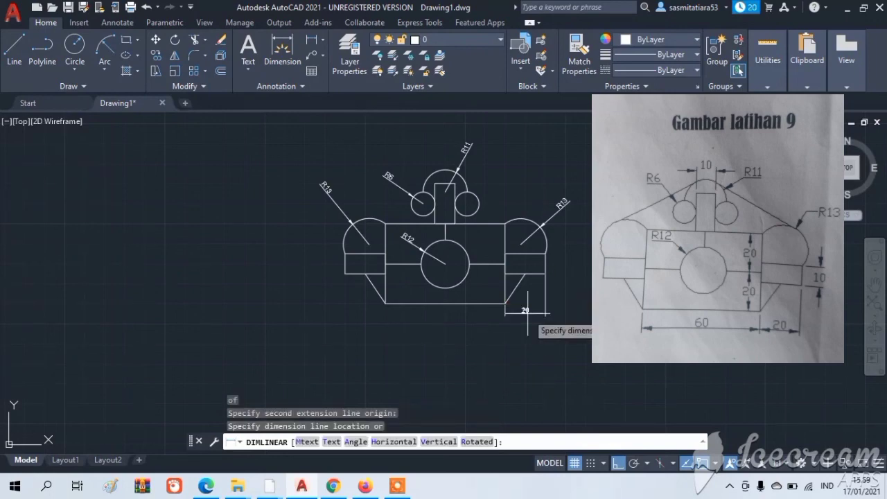
left_click(527, 312)
left_click(541, 269)
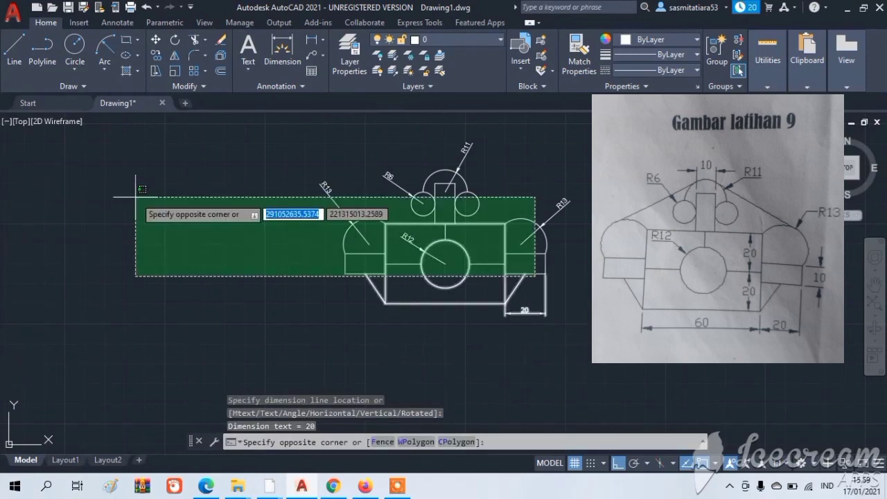
key("Escape")
- Add a linear dimension across the full width of the main body's bottom edge, placed well below it
key("Return")
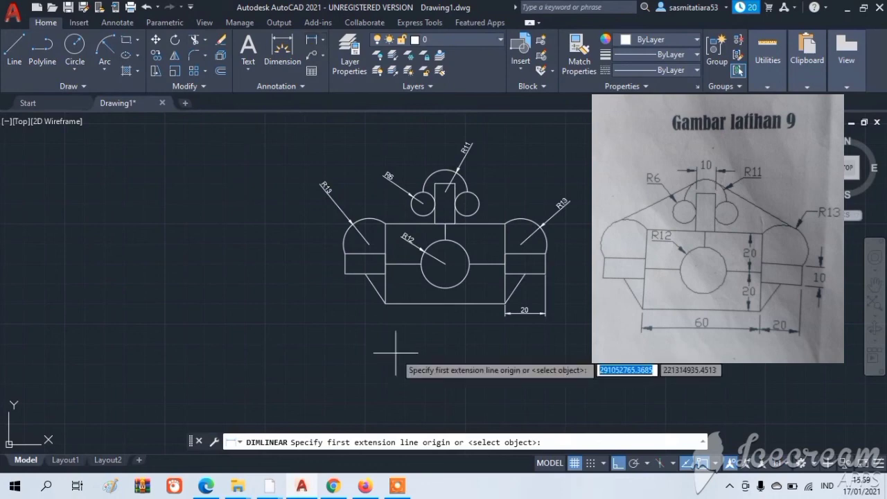
left_click(384, 303)
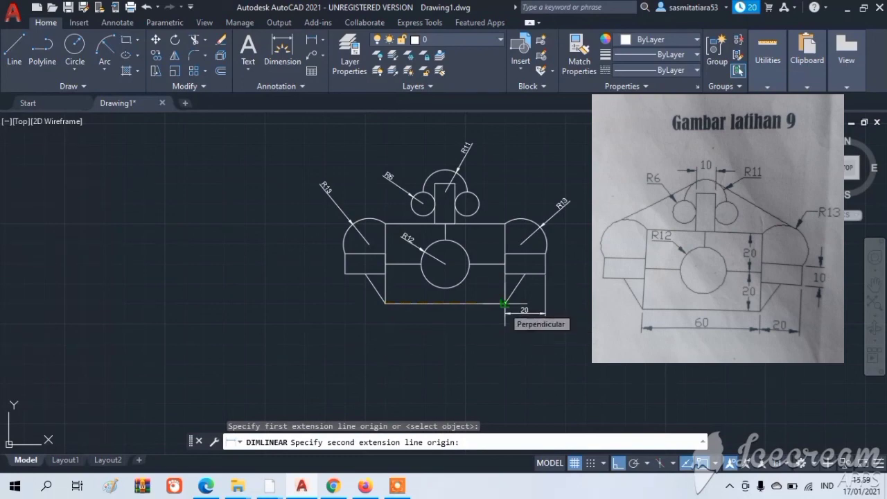
left_click(504, 304)
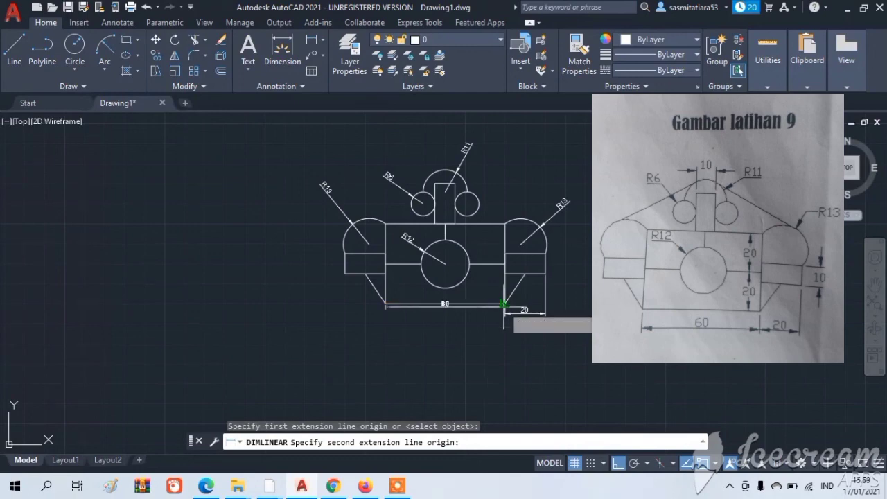
left_click(457, 352)
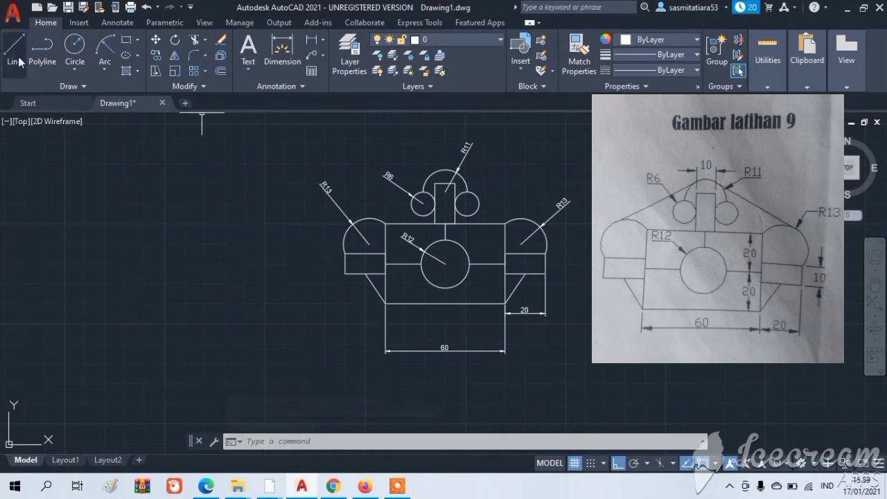
- Add a vertical linear dimension for the lower half of the body's right edge, placed inside the body
left_click(310, 42)
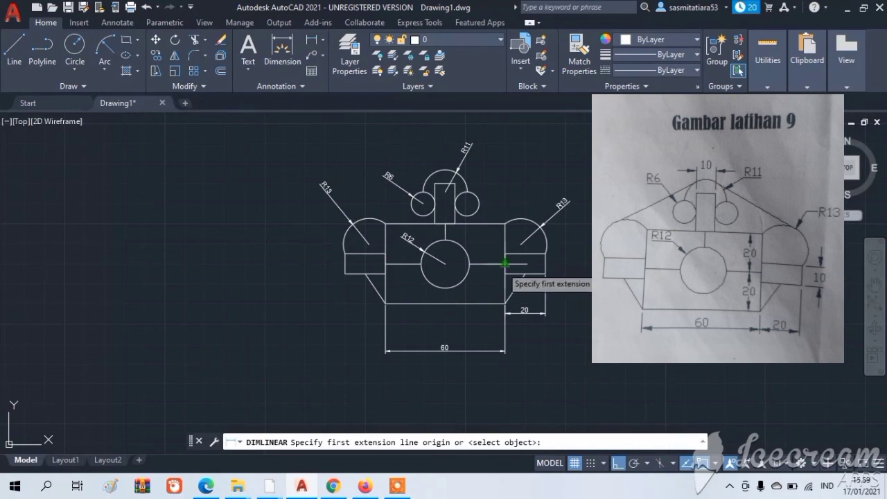
left_click(505, 263)
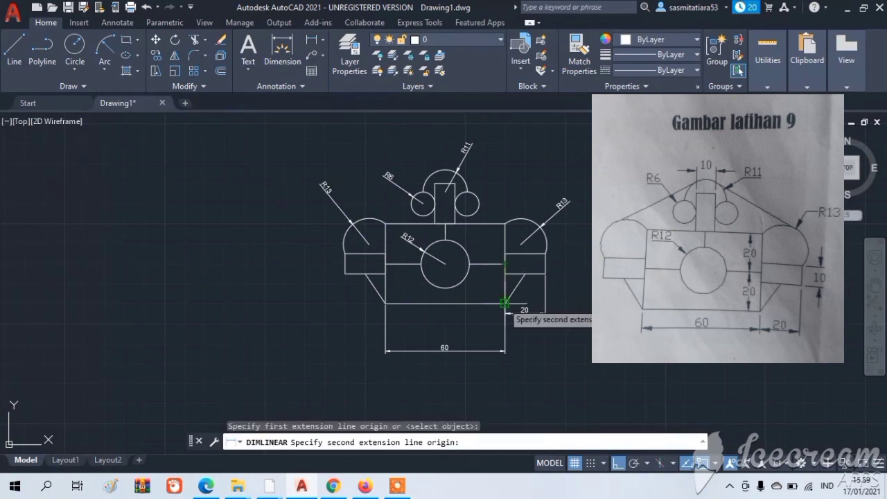
left_click(505, 303)
left_click(484, 283)
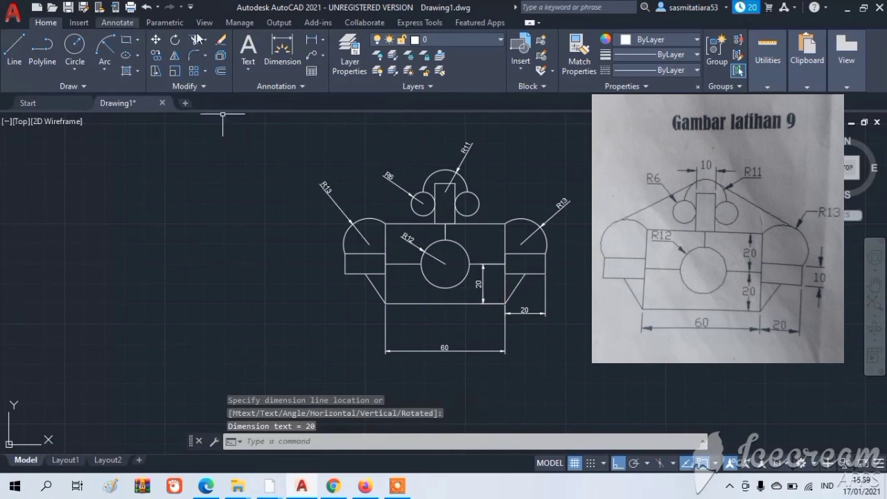
- Add a vertical linear dimension for the upper half of the body's right edge, in line with the lower-half dimension
left_click(311, 39)
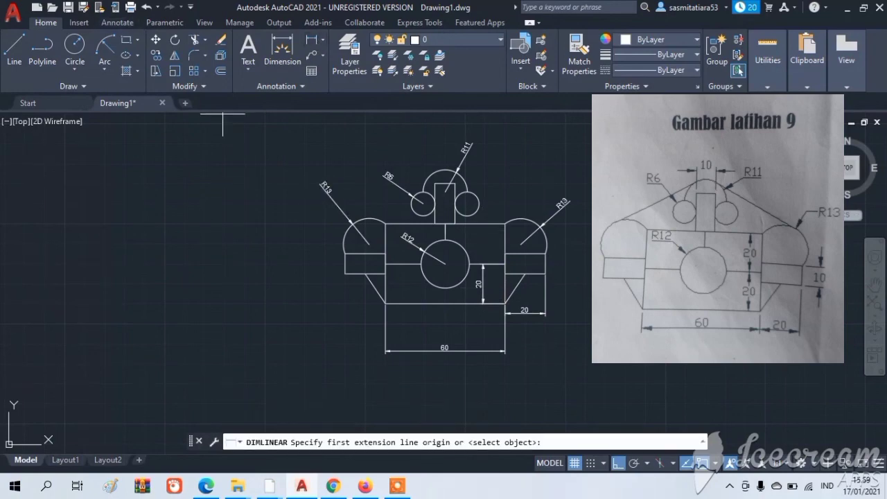
left_click(505, 223)
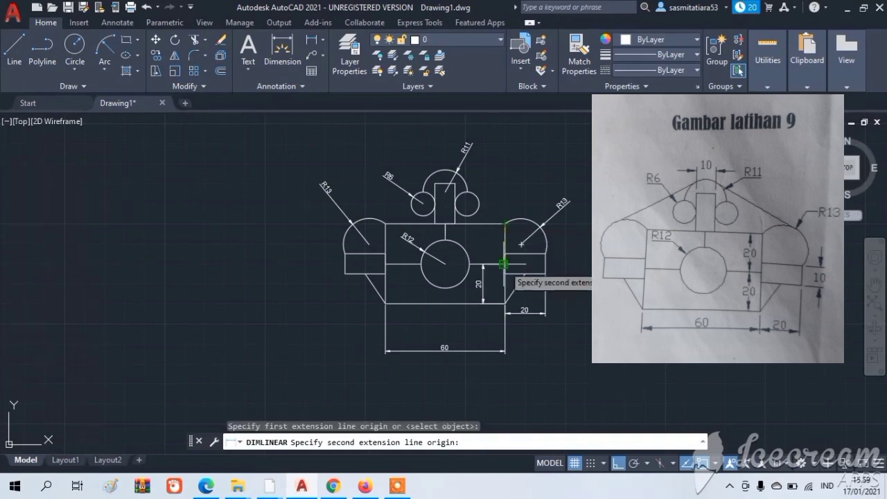
left_click(504, 264)
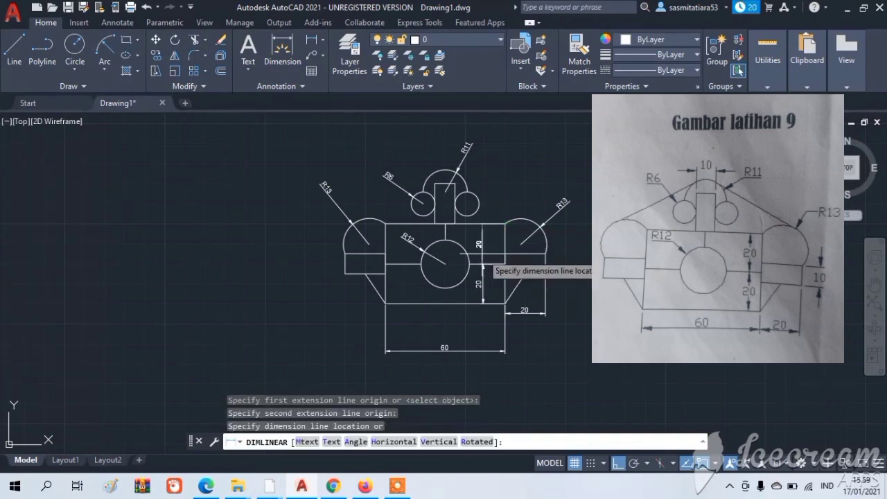
left_click(483, 261)
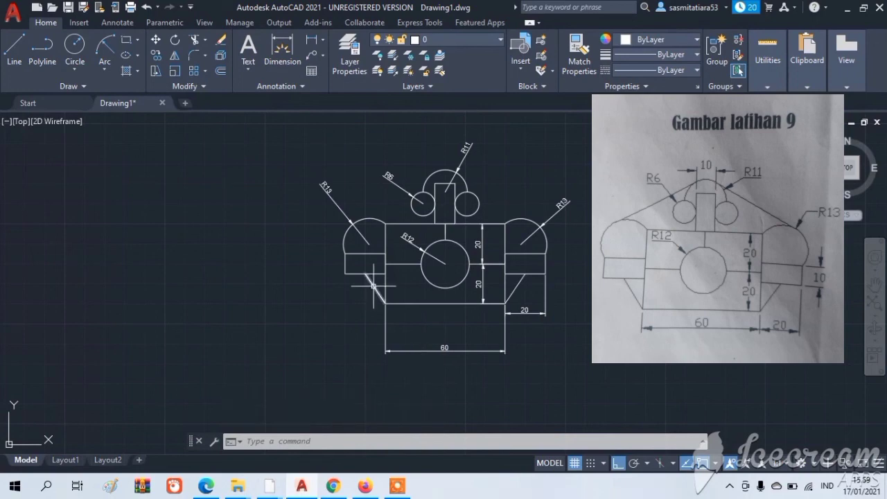
- Add an aligned dimension along the left slanted brace line, placed on its outer side
left_click(321, 41)
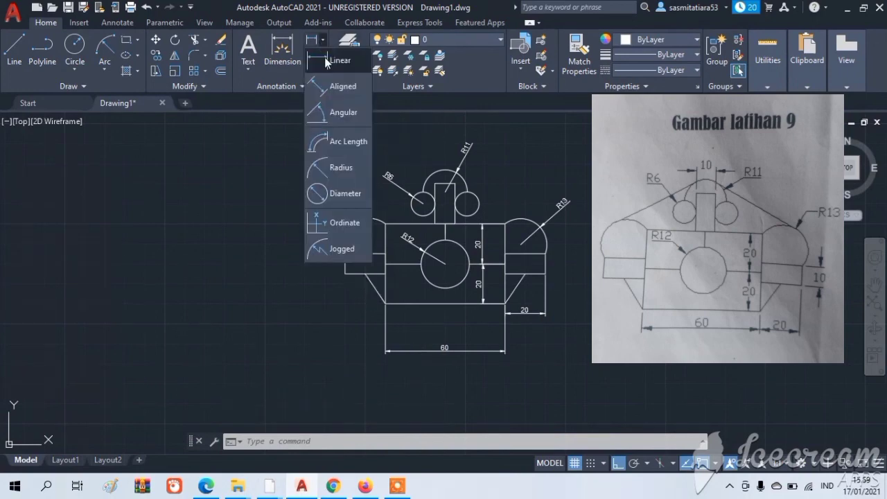
left_click(332, 93)
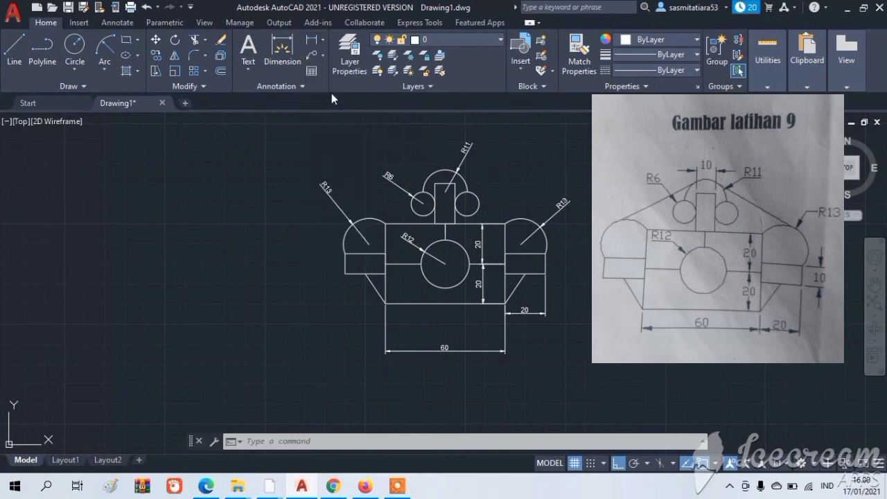
left_click(365, 274)
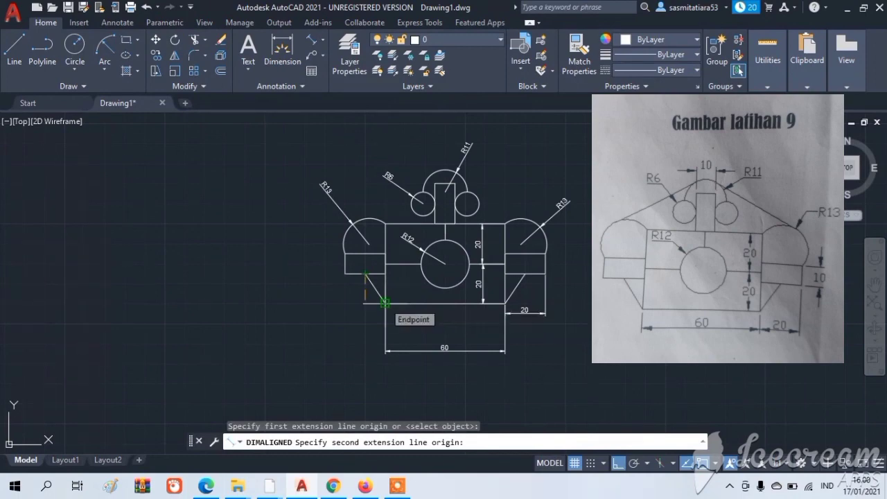
left_click(386, 303)
left_click(358, 298)
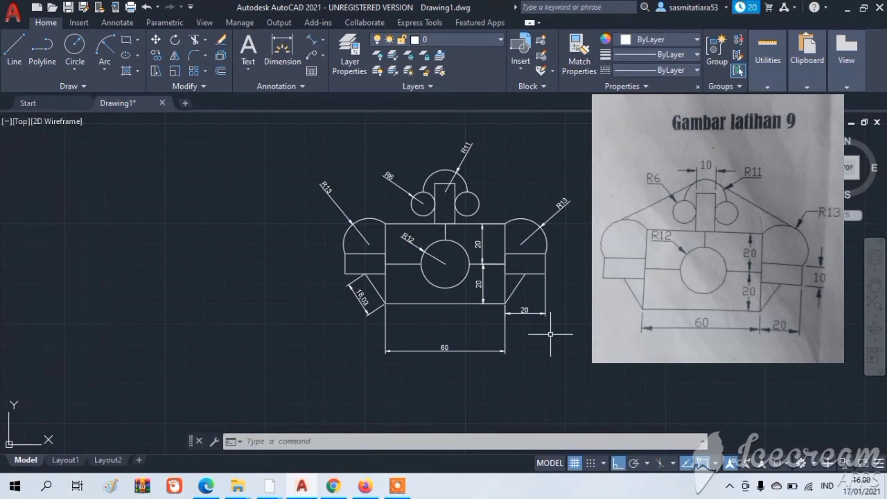
left_click(398, 486)
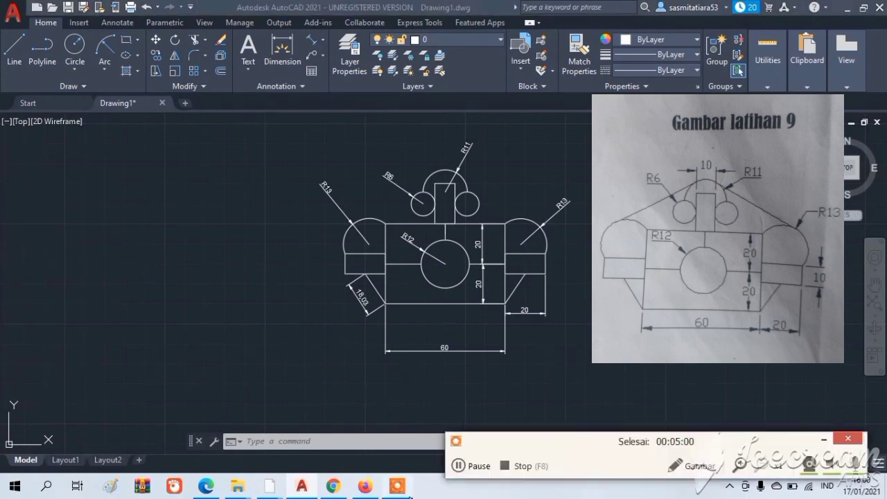